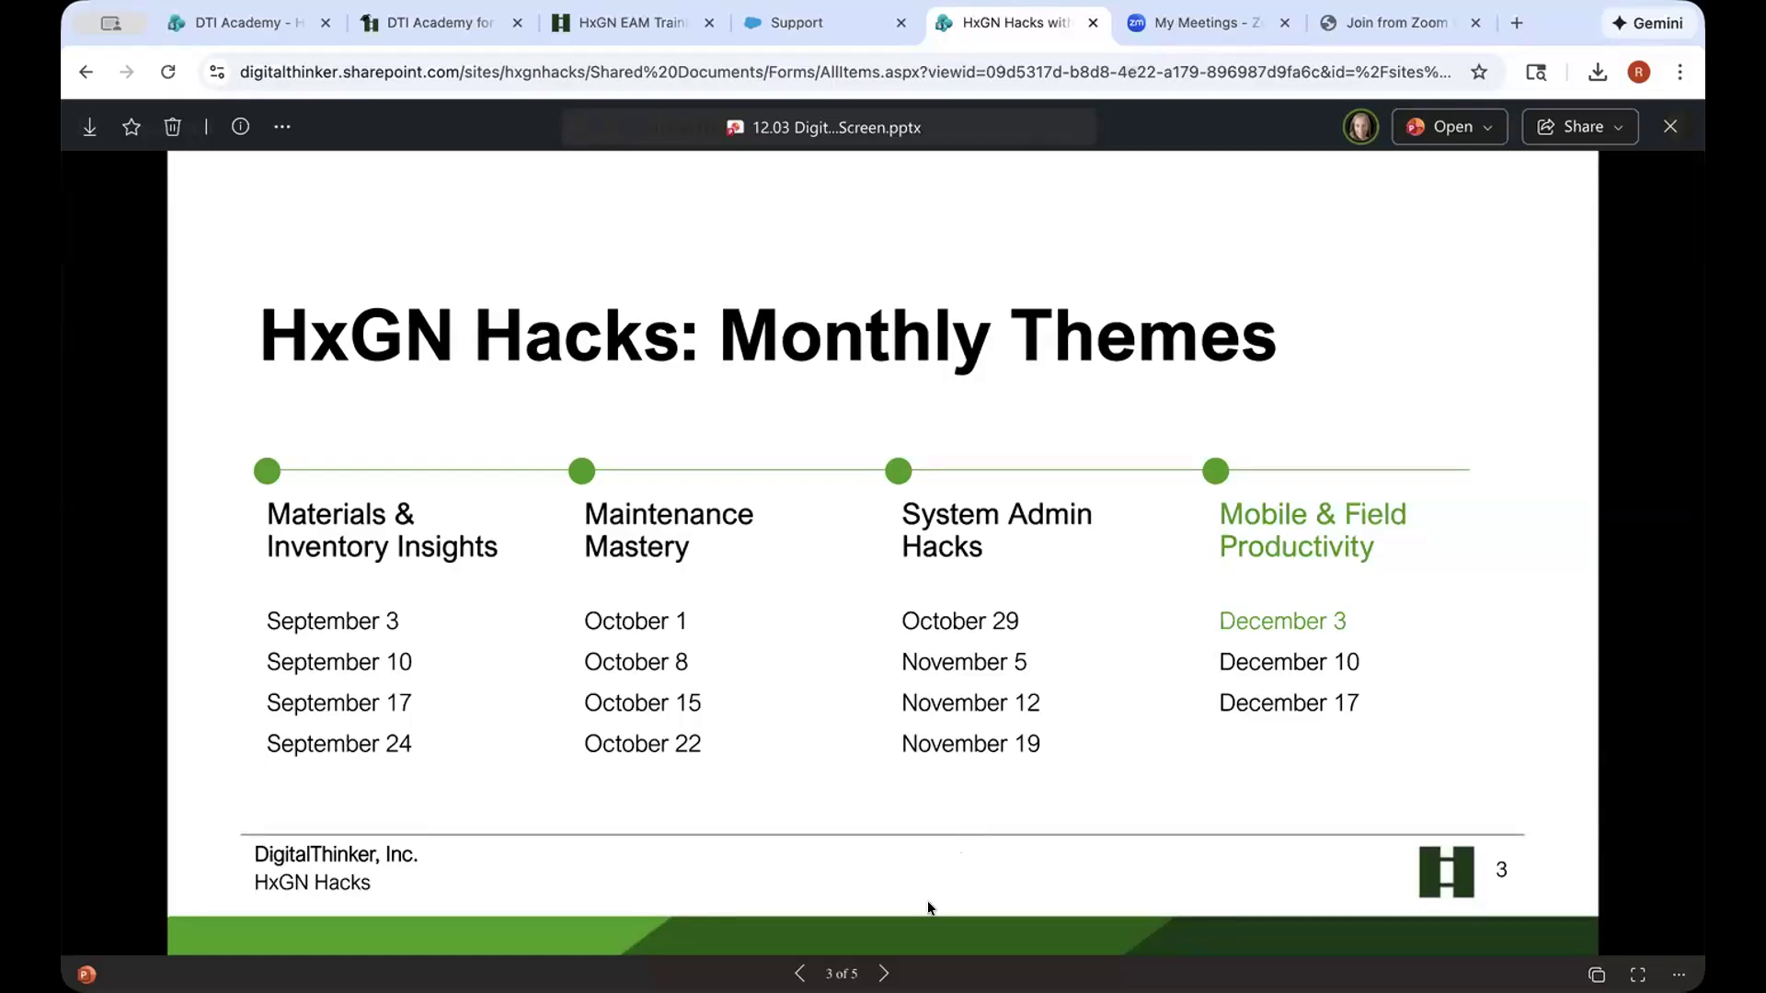
Advance the presentation to slide 4, 'Today's Topic: Setting up Tiles in Digital Work.'
{"action": "left_click", "coordinate": [882, 972]}
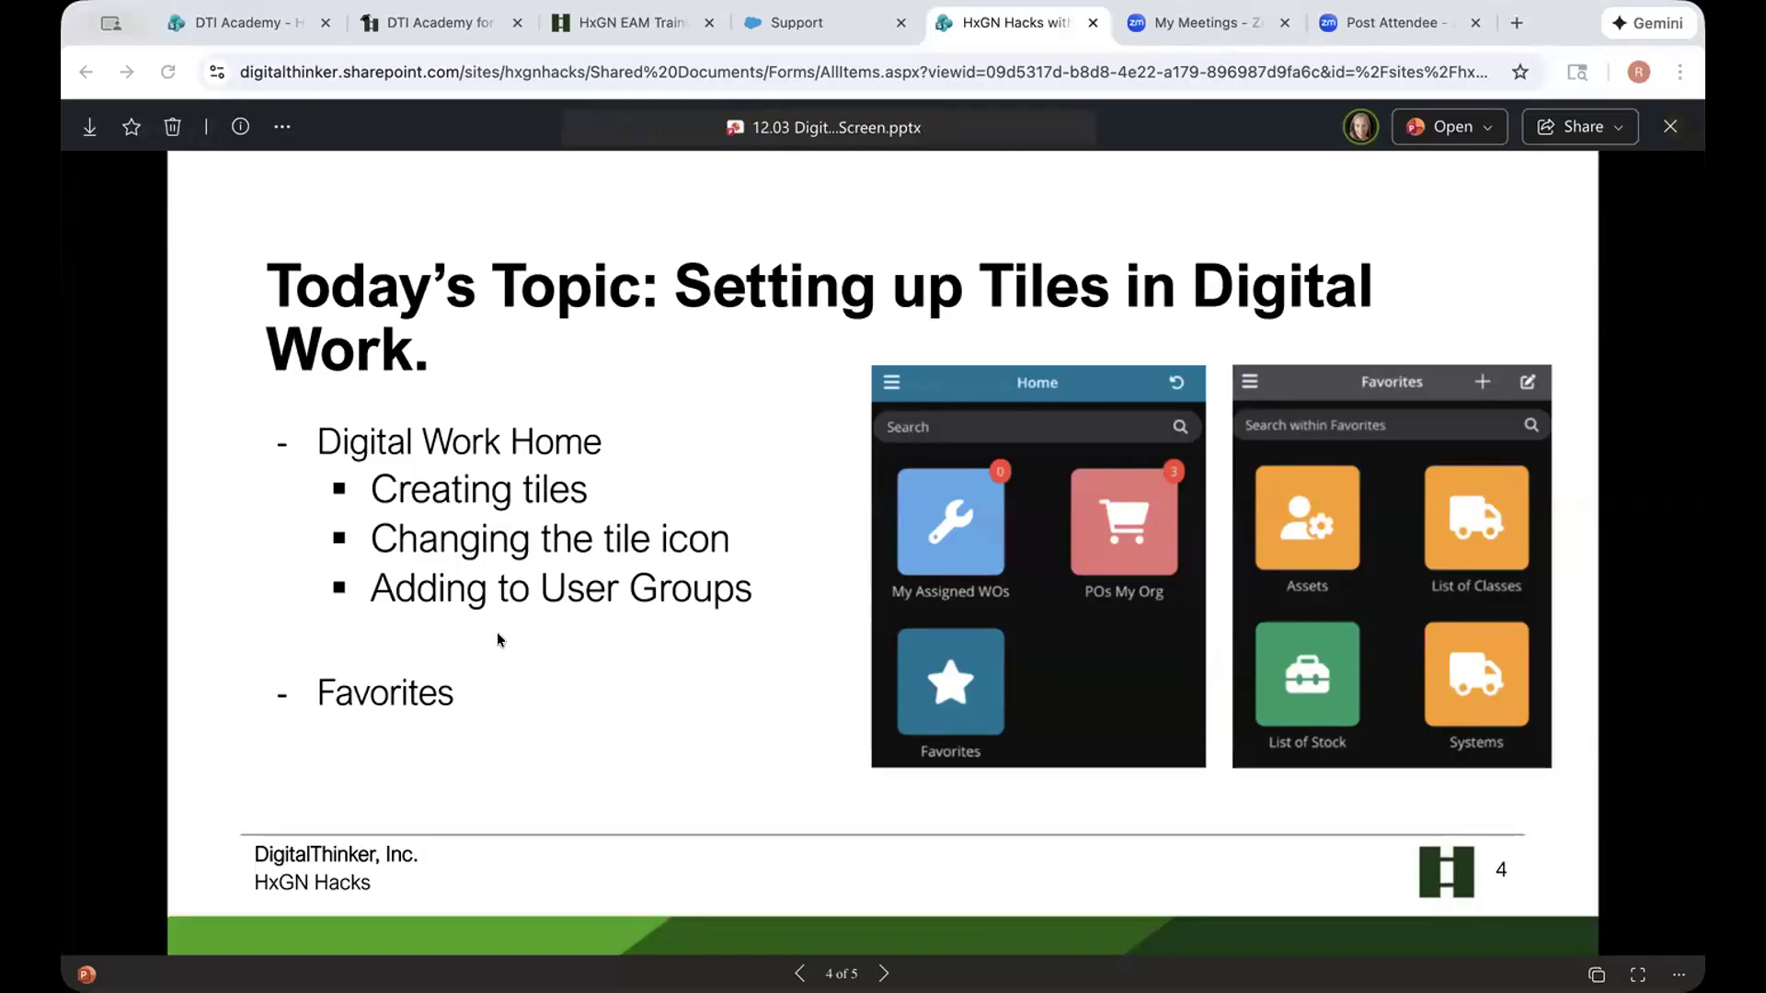
Log in to the bookmarked HxGN EAM training environment and dismiss the author-limit warning
{"action": "left_click", "coordinate": [1517, 22]}
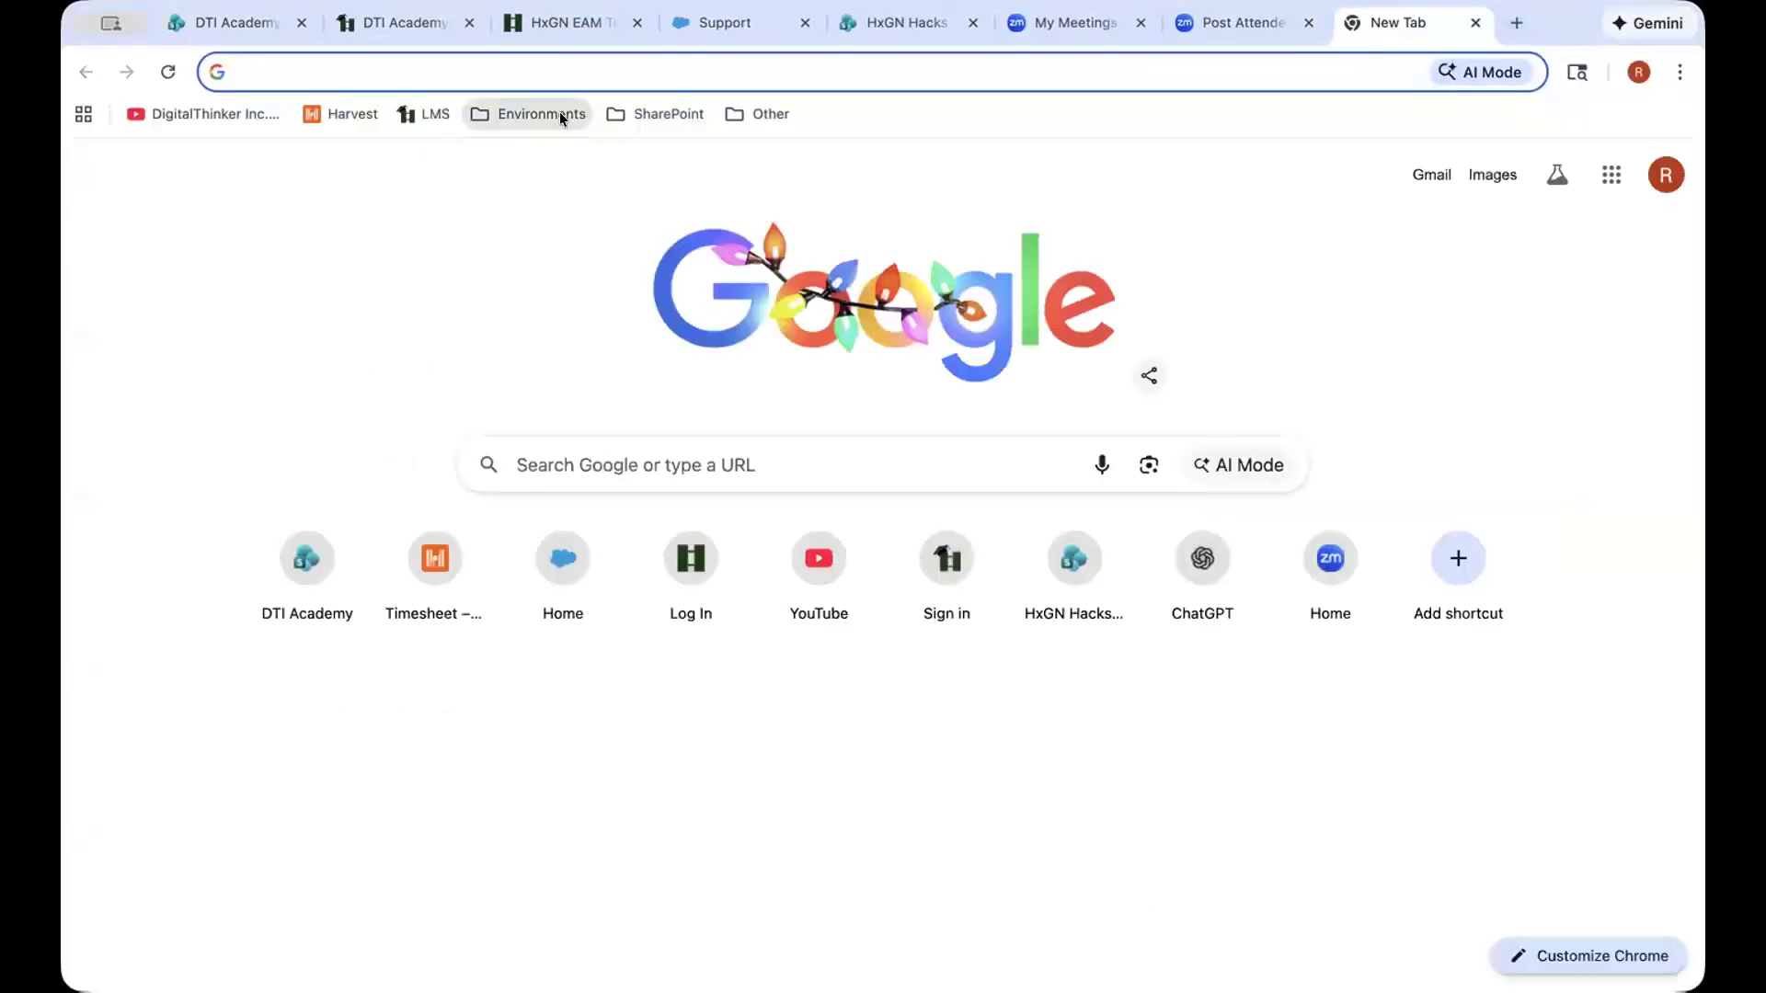
{"action": "left_click", "coordinate": [561, 113]}
{"action": "left_click", "coordinate": [563, 262]}
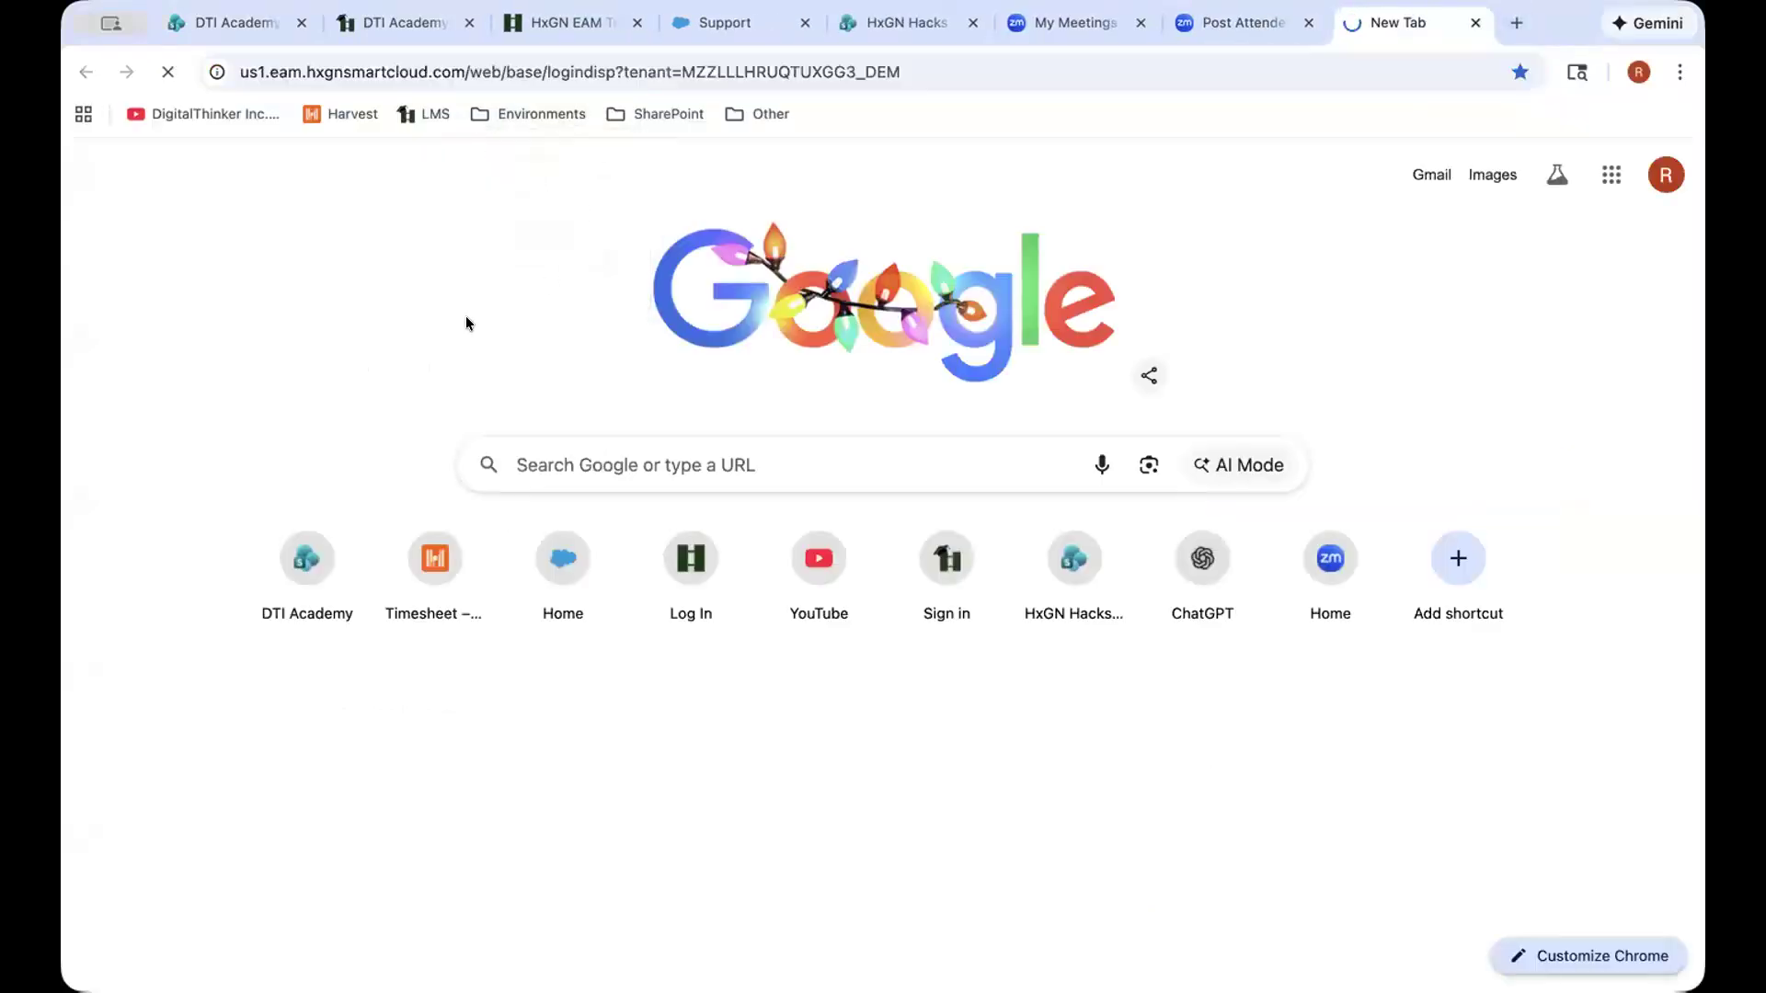
{"action": "type", "text": "RS"}
{"action": "key", "text": "Tab"}
{"action": "type", "text": "*********"}
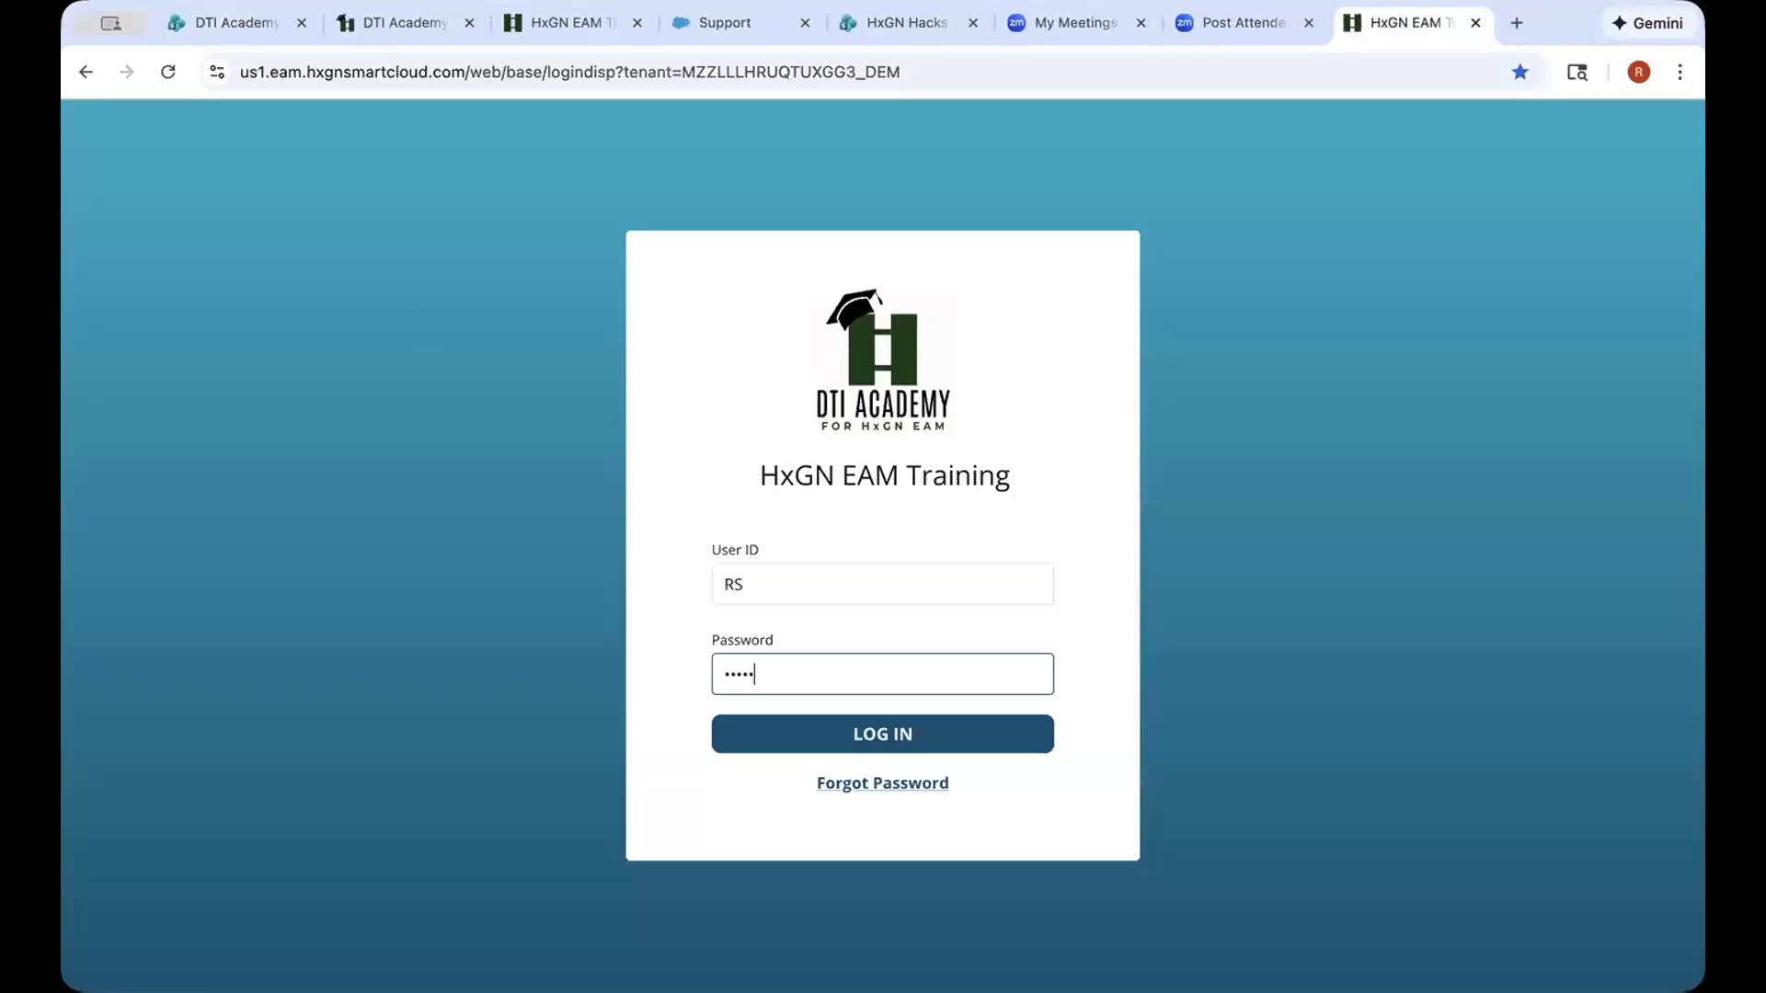
{"action": "key", "text": "Return"}
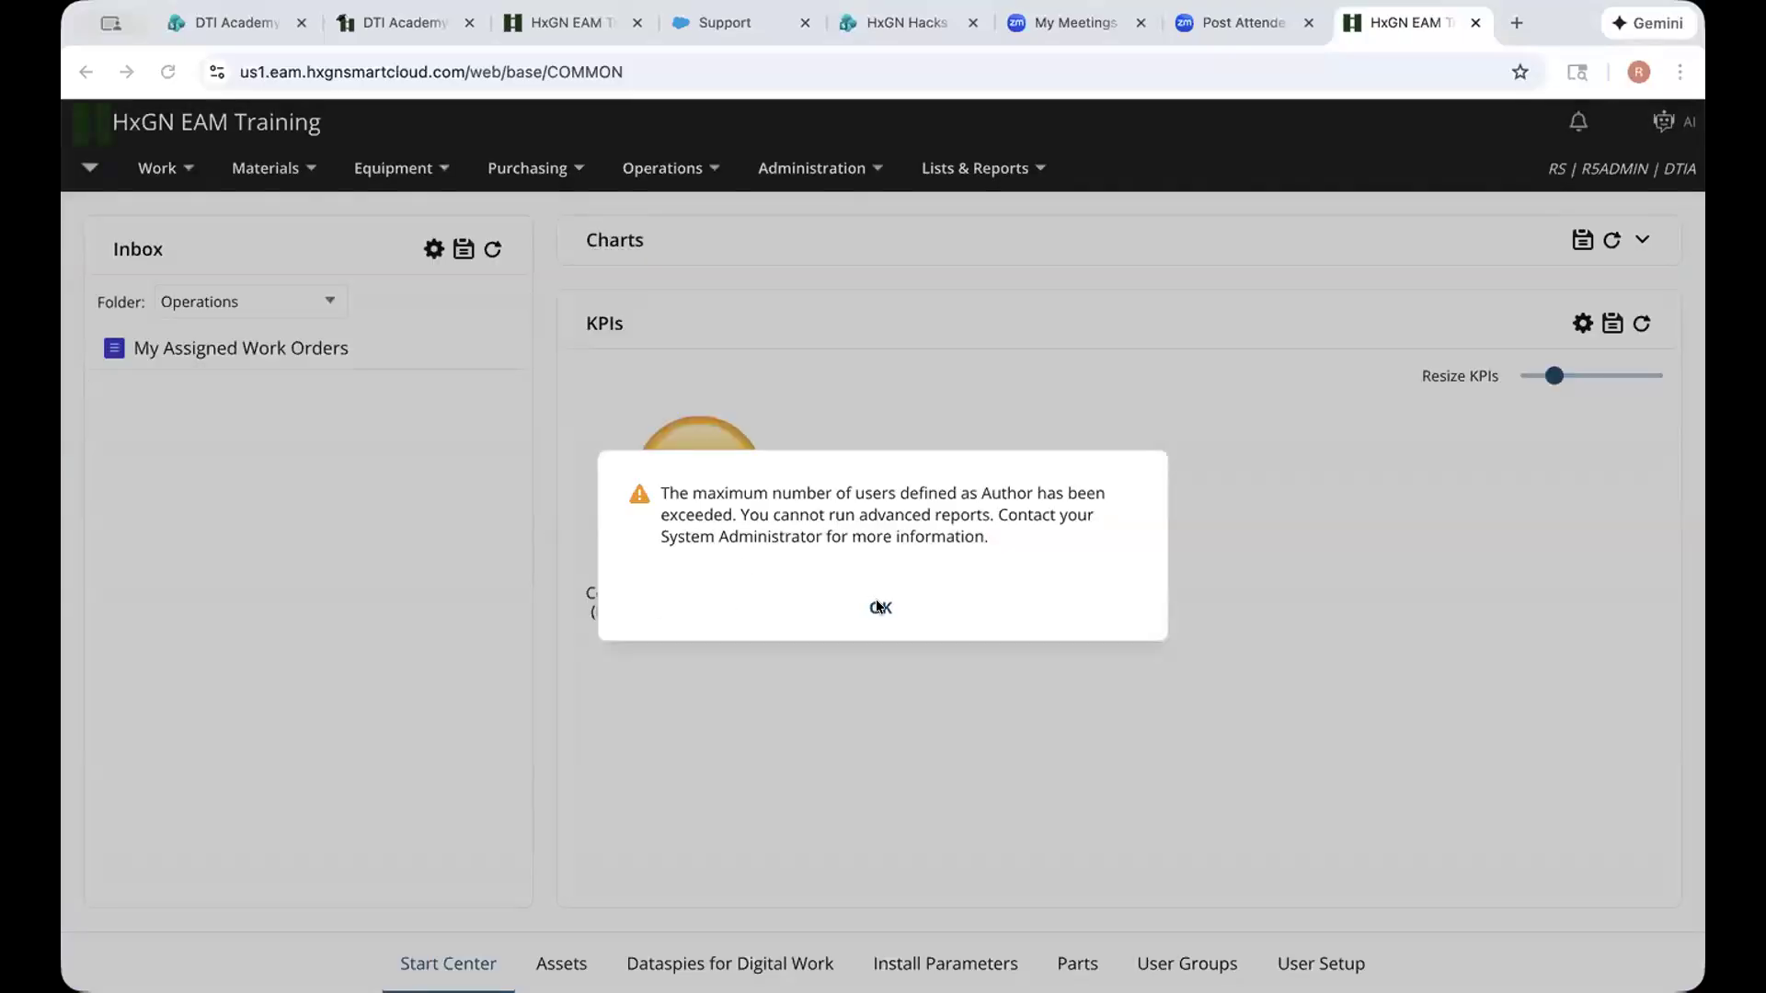
{"action": "left_click", "coordinate": [879, 598]}
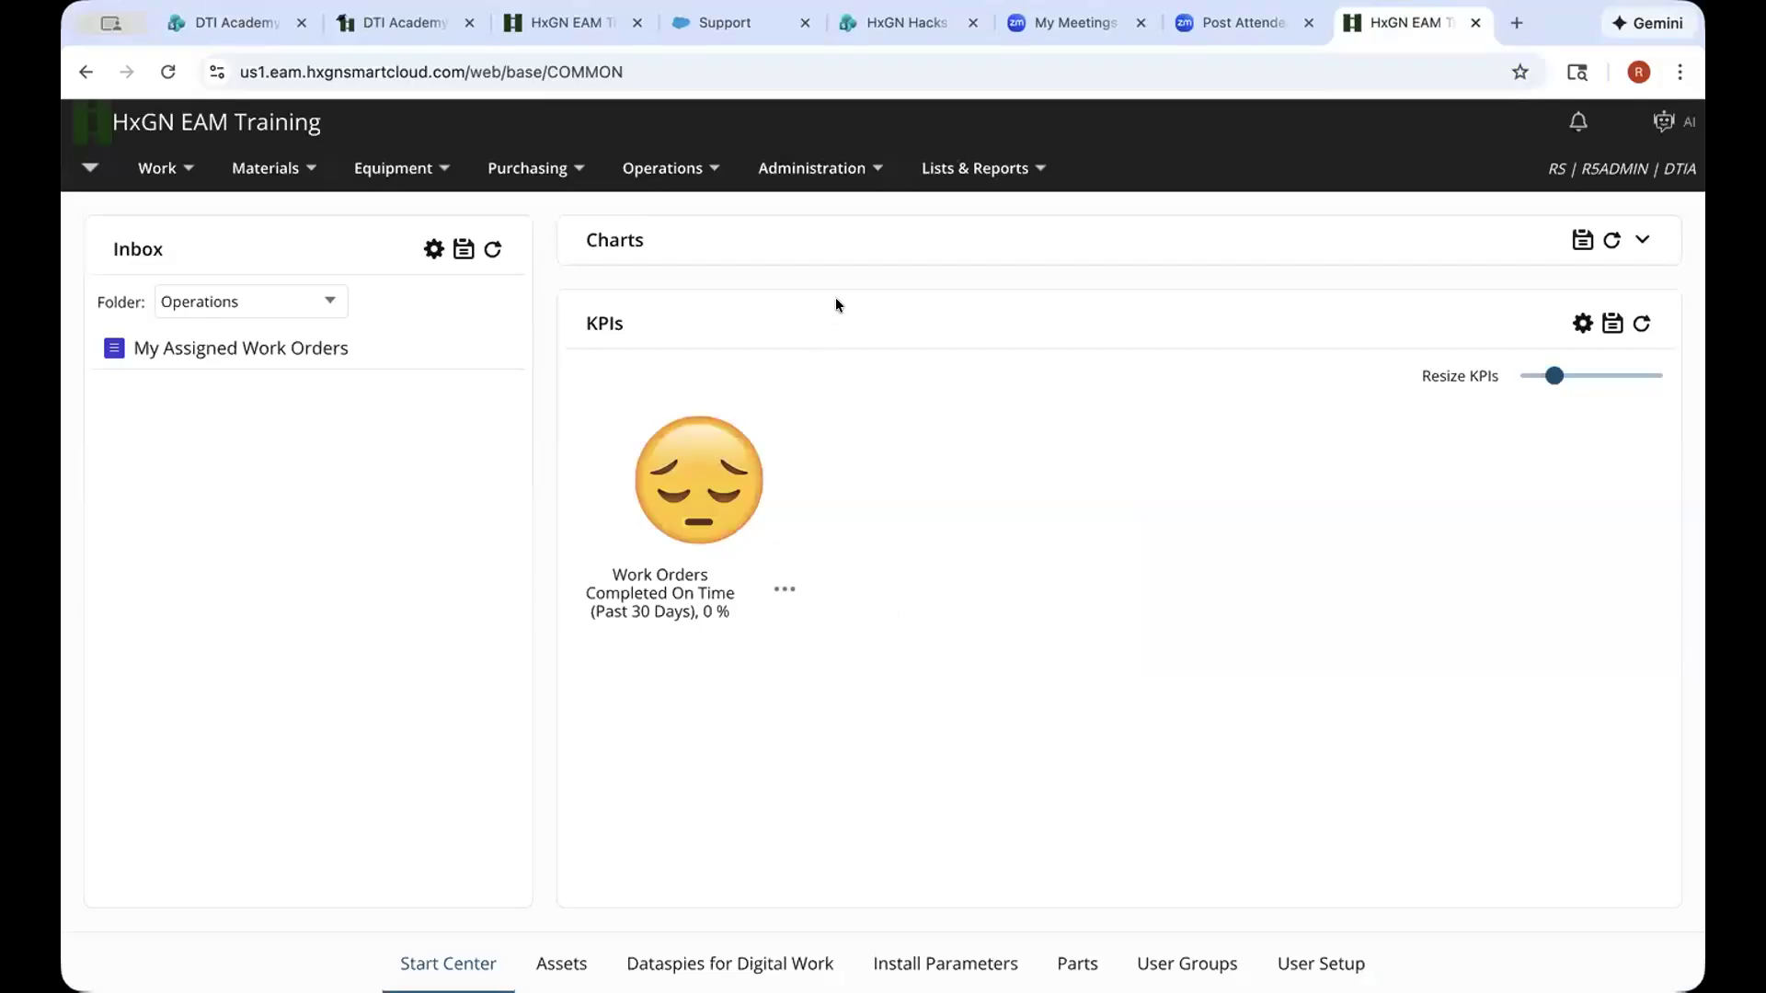
Bring up the Administration > Mobile options
{"action": "left_click", "coordinate": [811, 167]}
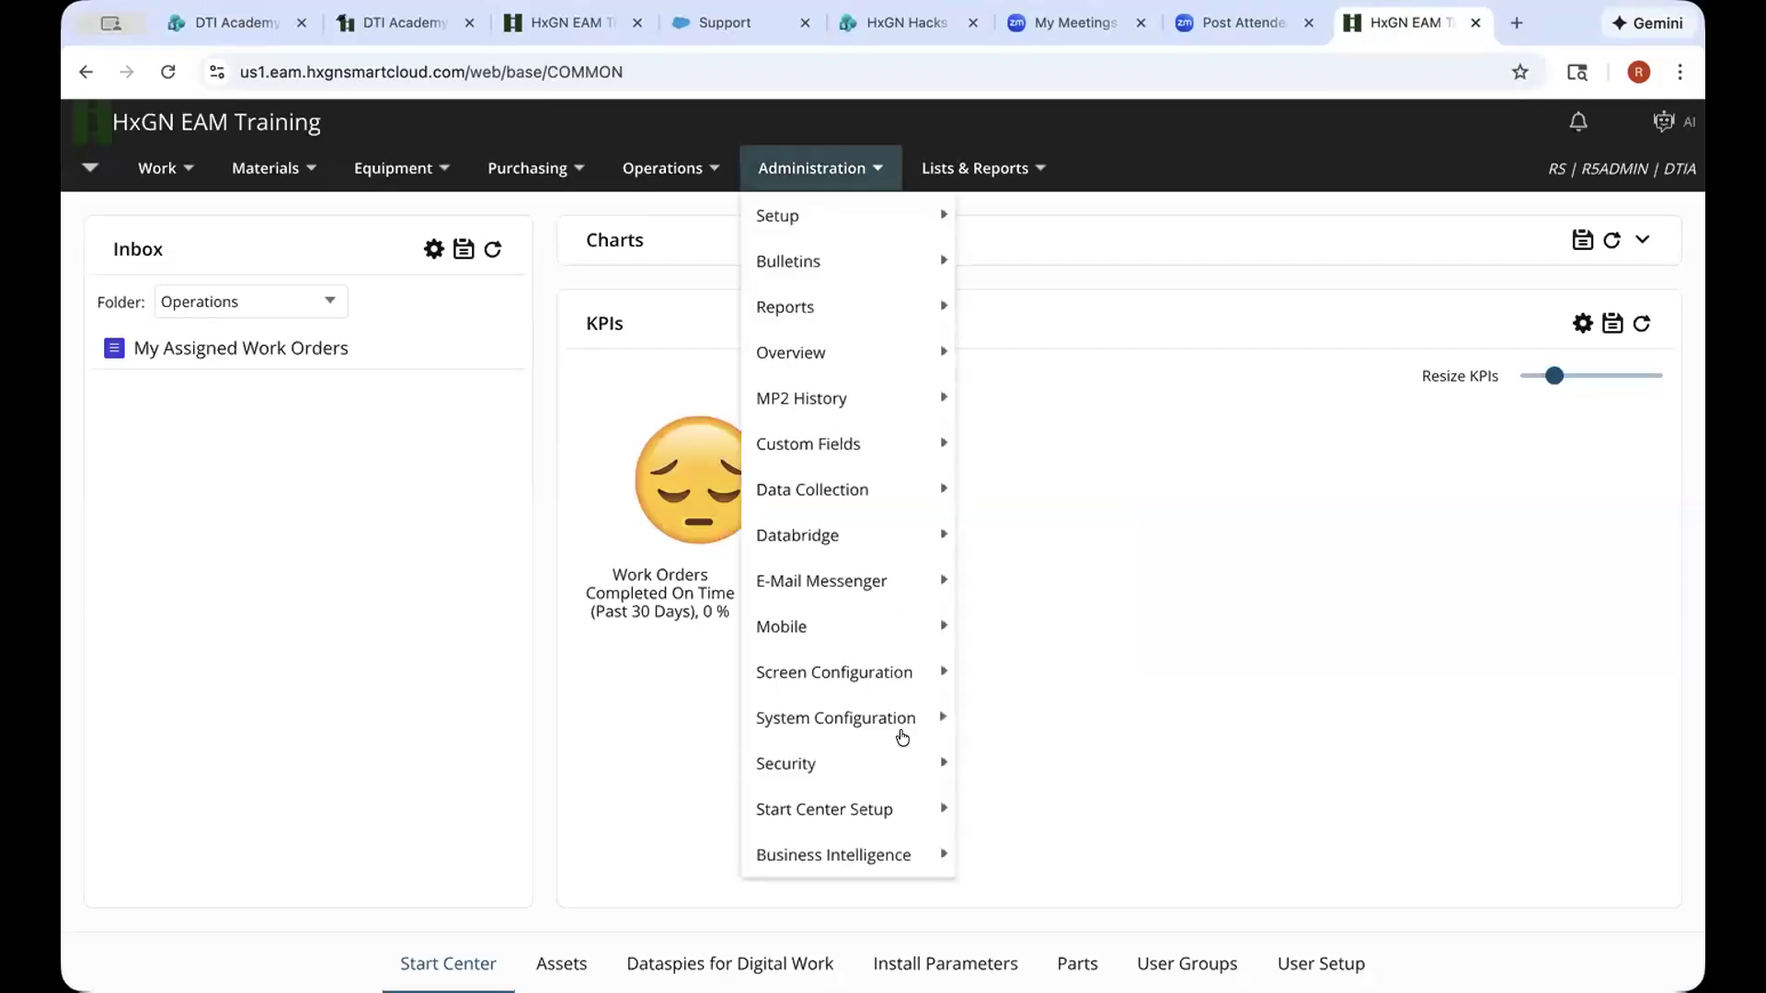
{"action": "mouse_move", "coordinate": [887, 747]}
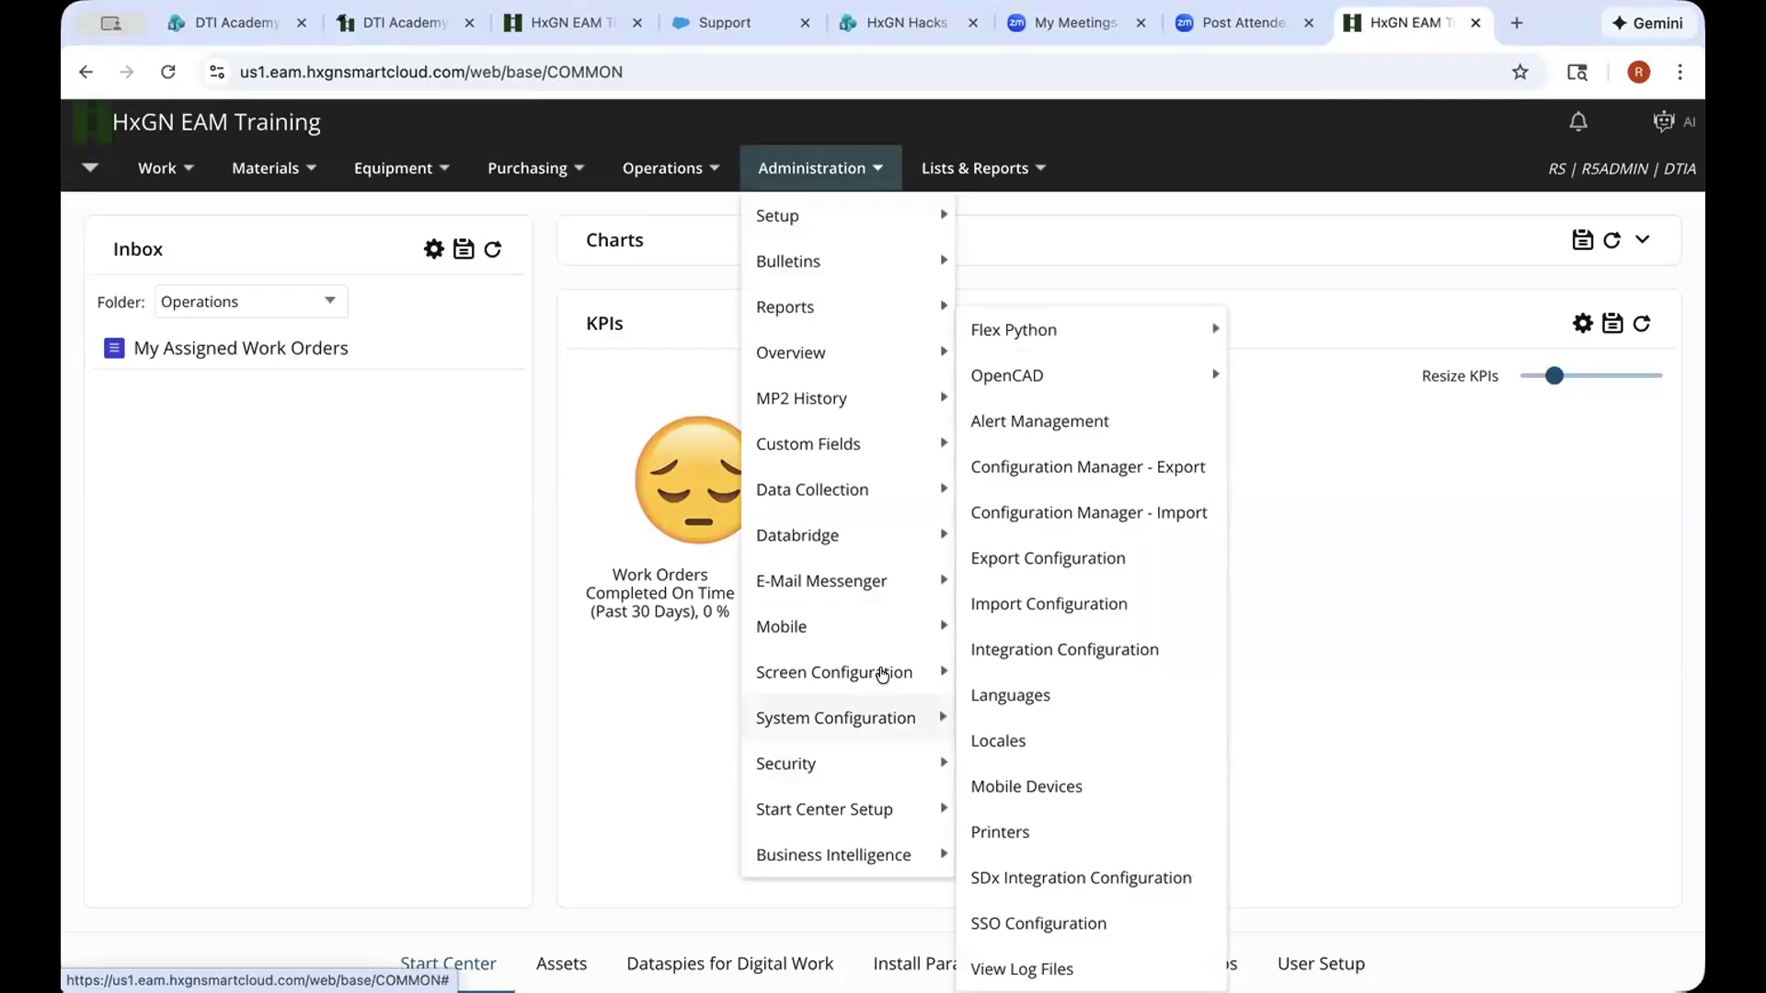
{"action": "mouse_move", "coordinate": [882, 674]}
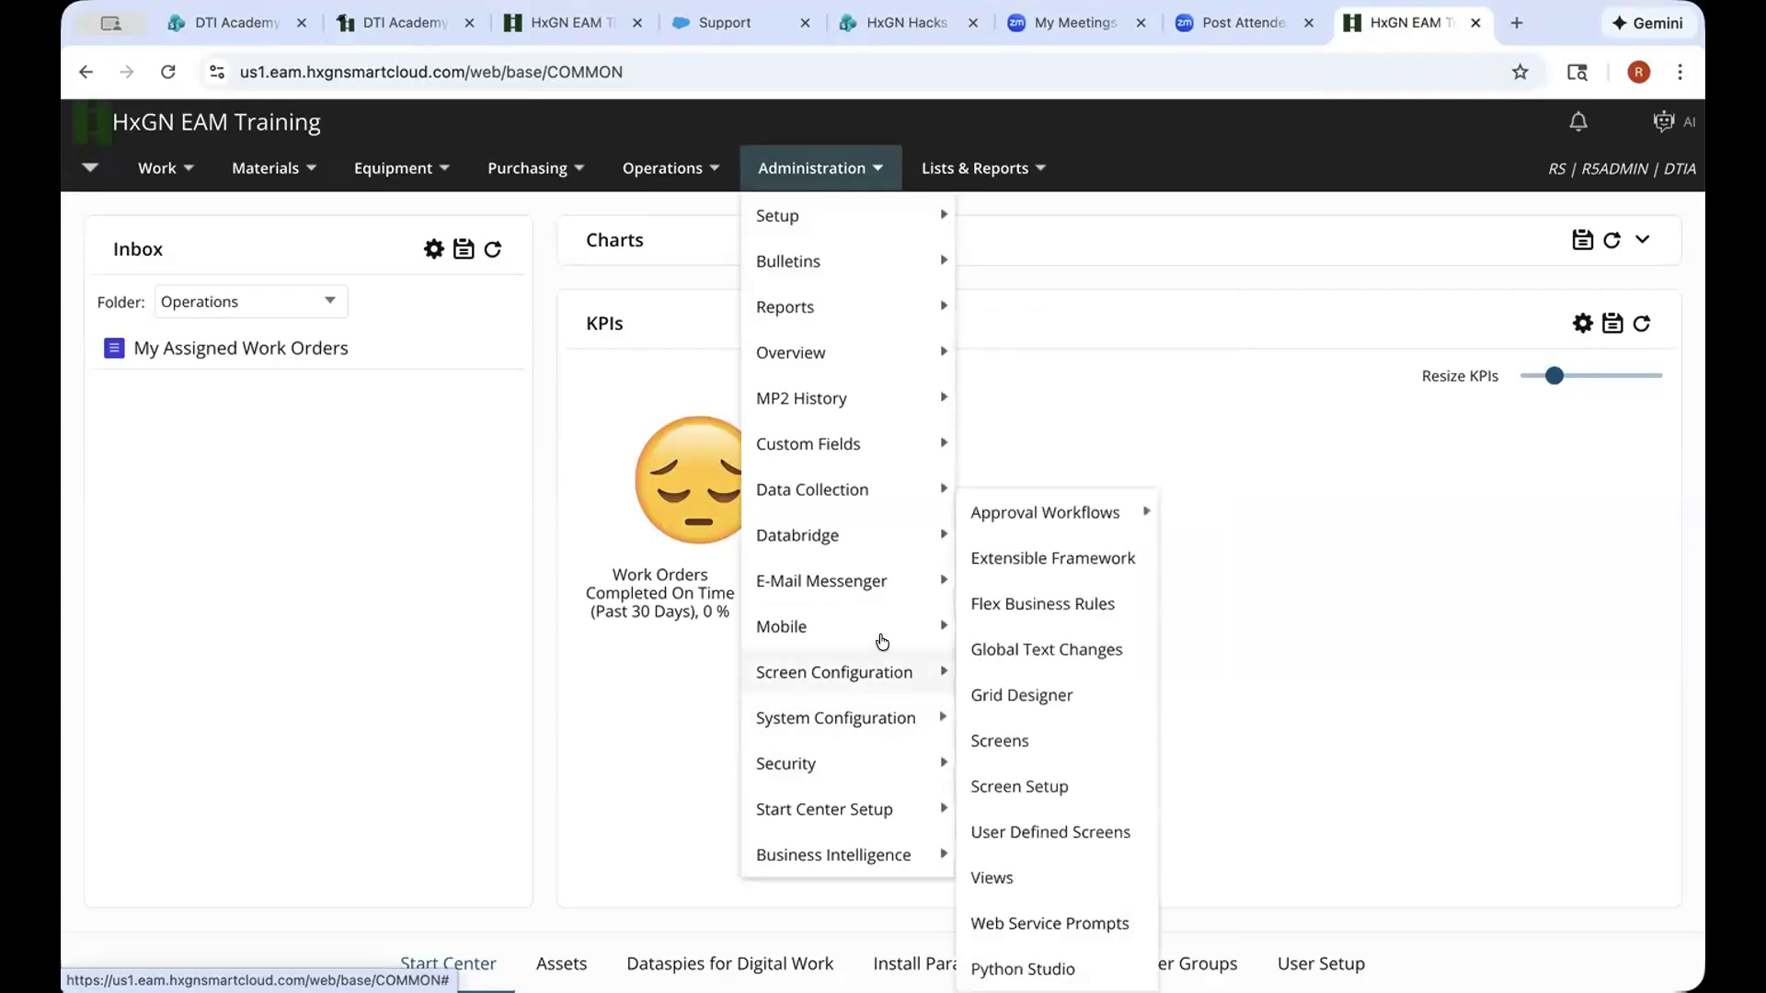
{"action": "mouse_move", "coordinate": [919, 635]}
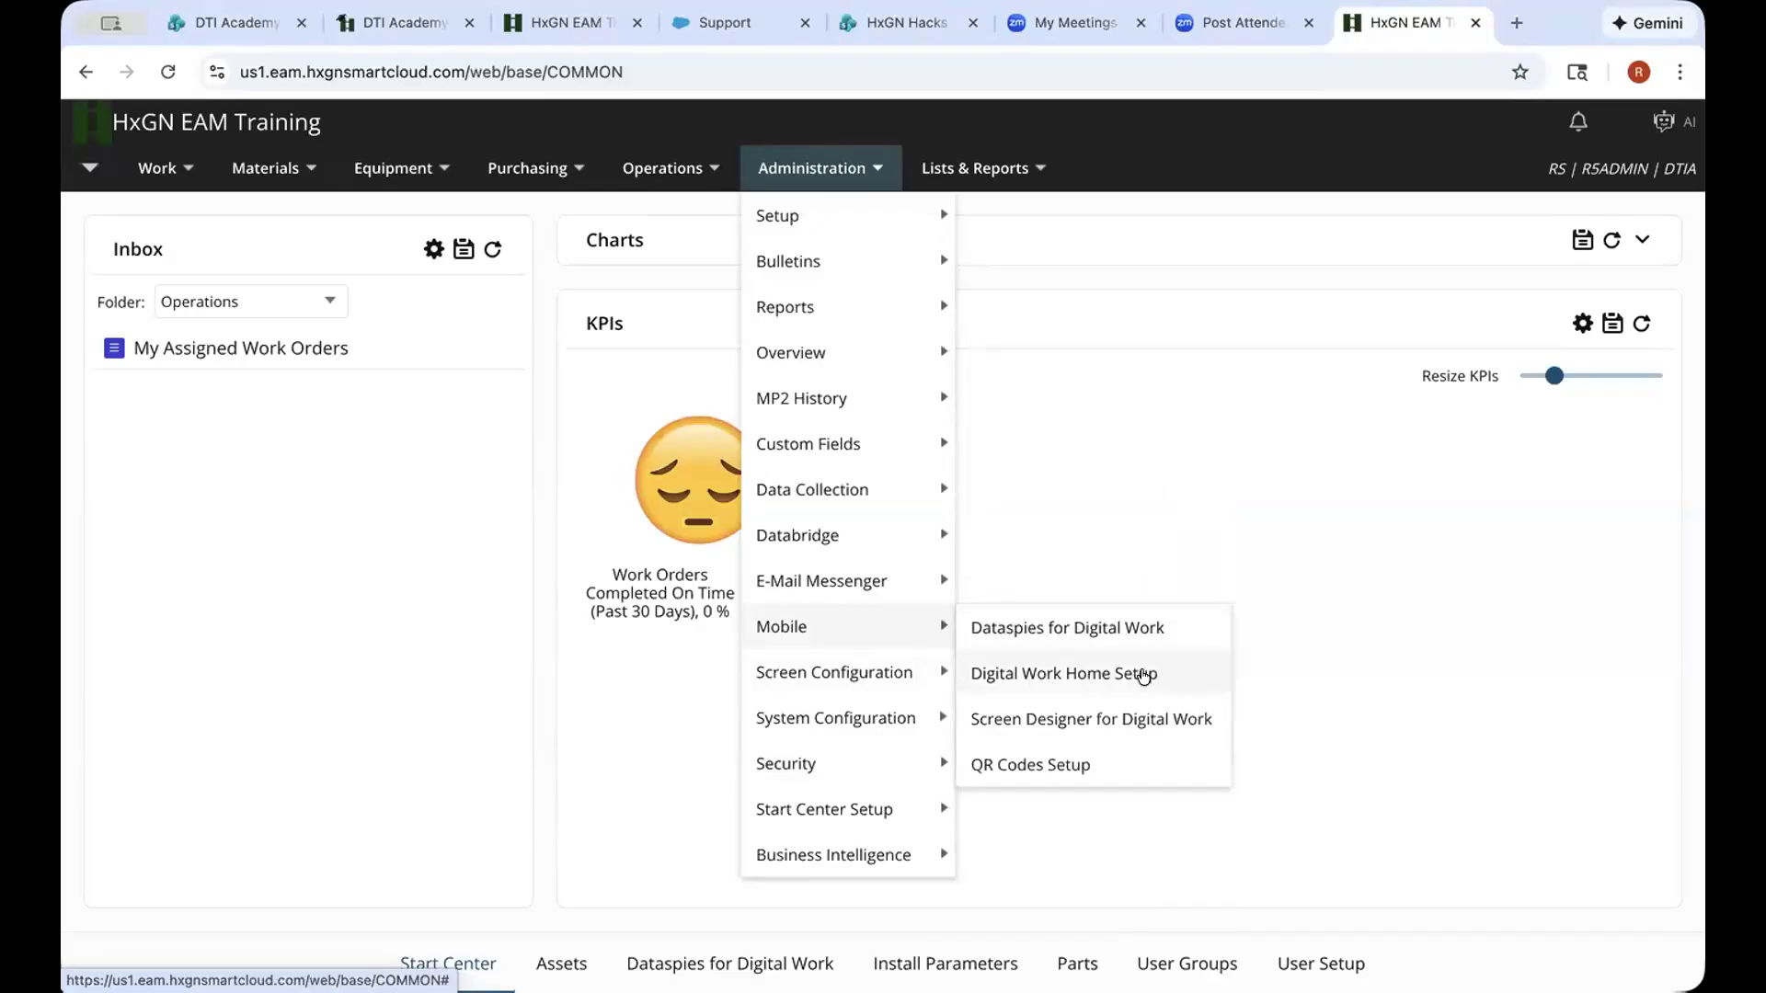
Open Digital Work Home Setup, list all tile records, then return to the slides tab
{"action": "left_click", "coordinate": [1149, 677]}
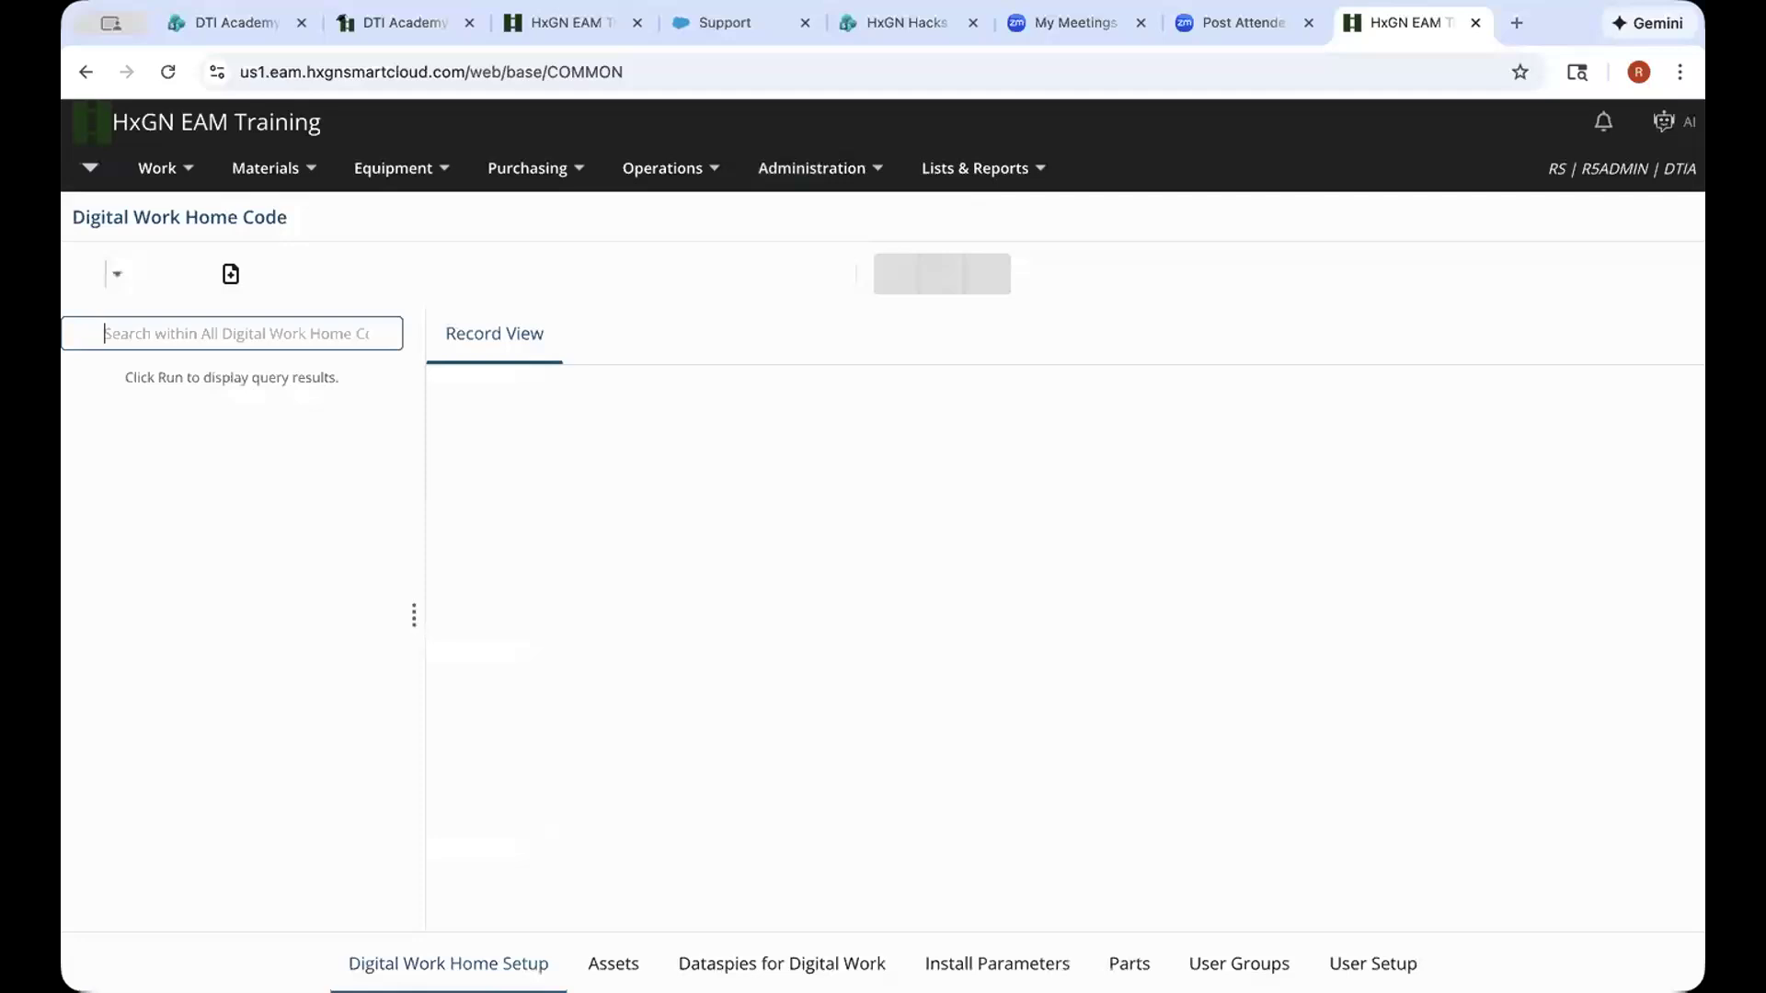
{"action": "left_click", "coordinate": [385, 339]}
{"action": "left_click", "coordinate": [378, 335]}
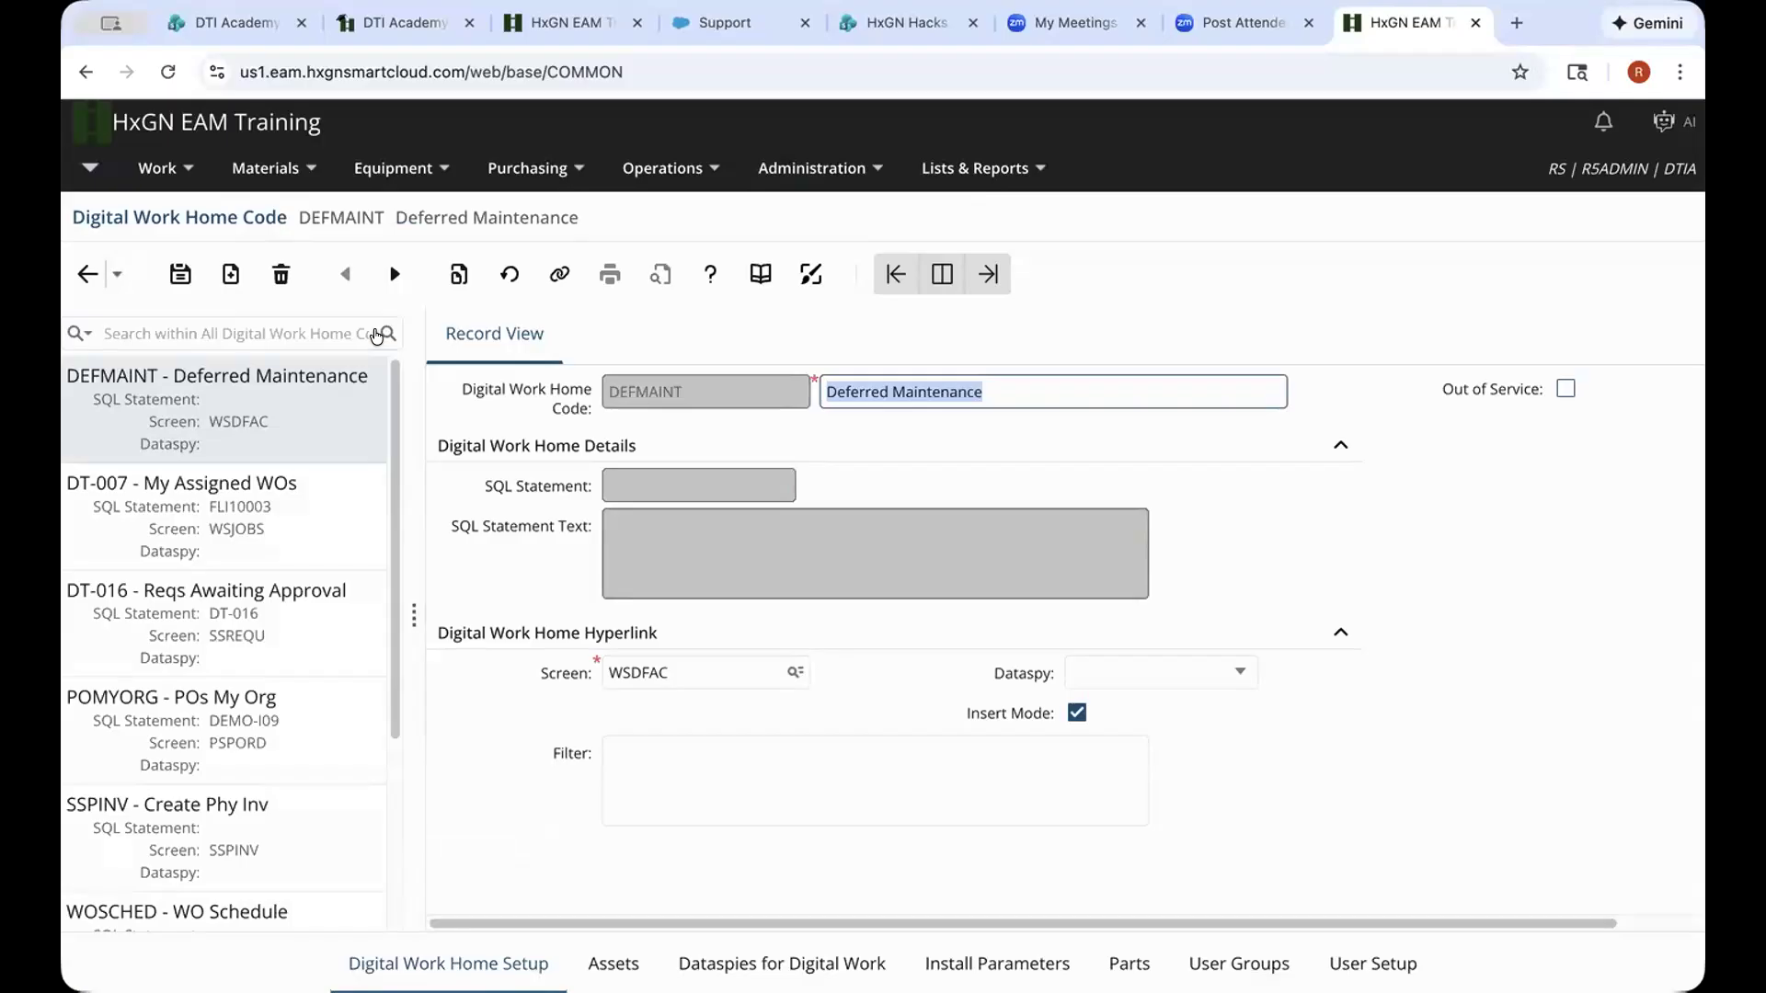
{"action": "left_click", "coordinate": [910, 28]}
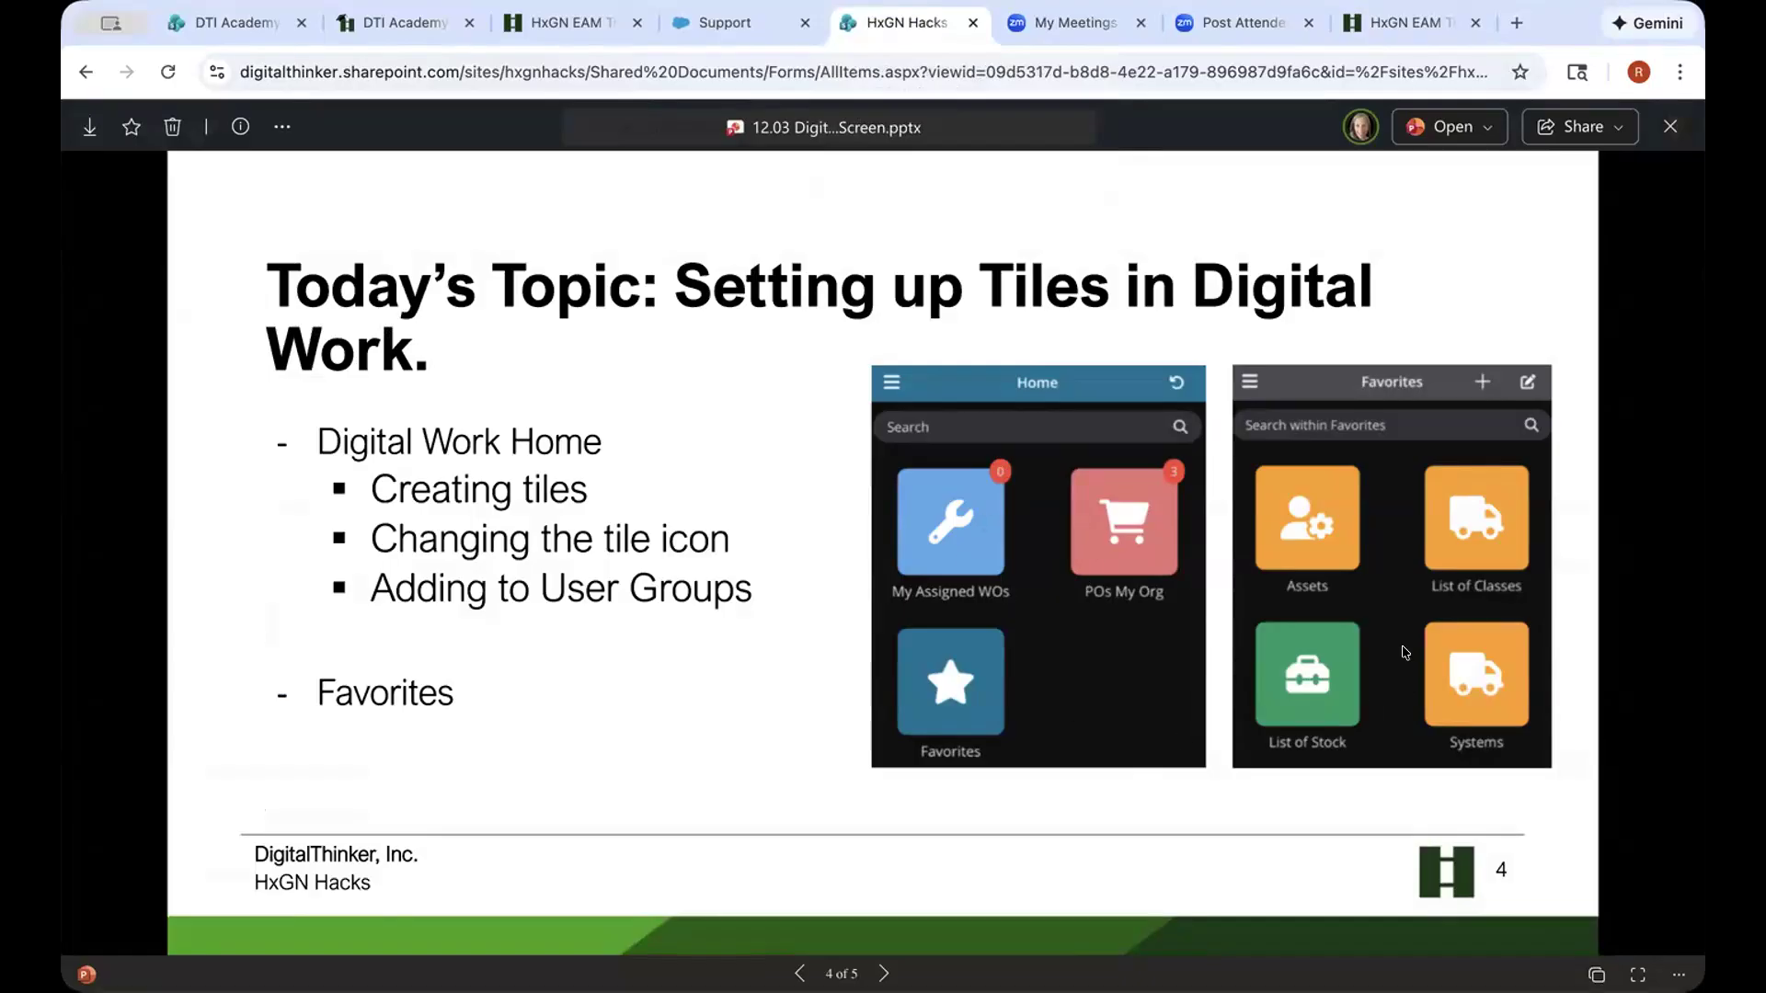
Return to the HxGN EAM tab showing the DEFMAINT Deferred Maintenance tile record
{"action": "left_click", "coordinate": [1428, 22]}
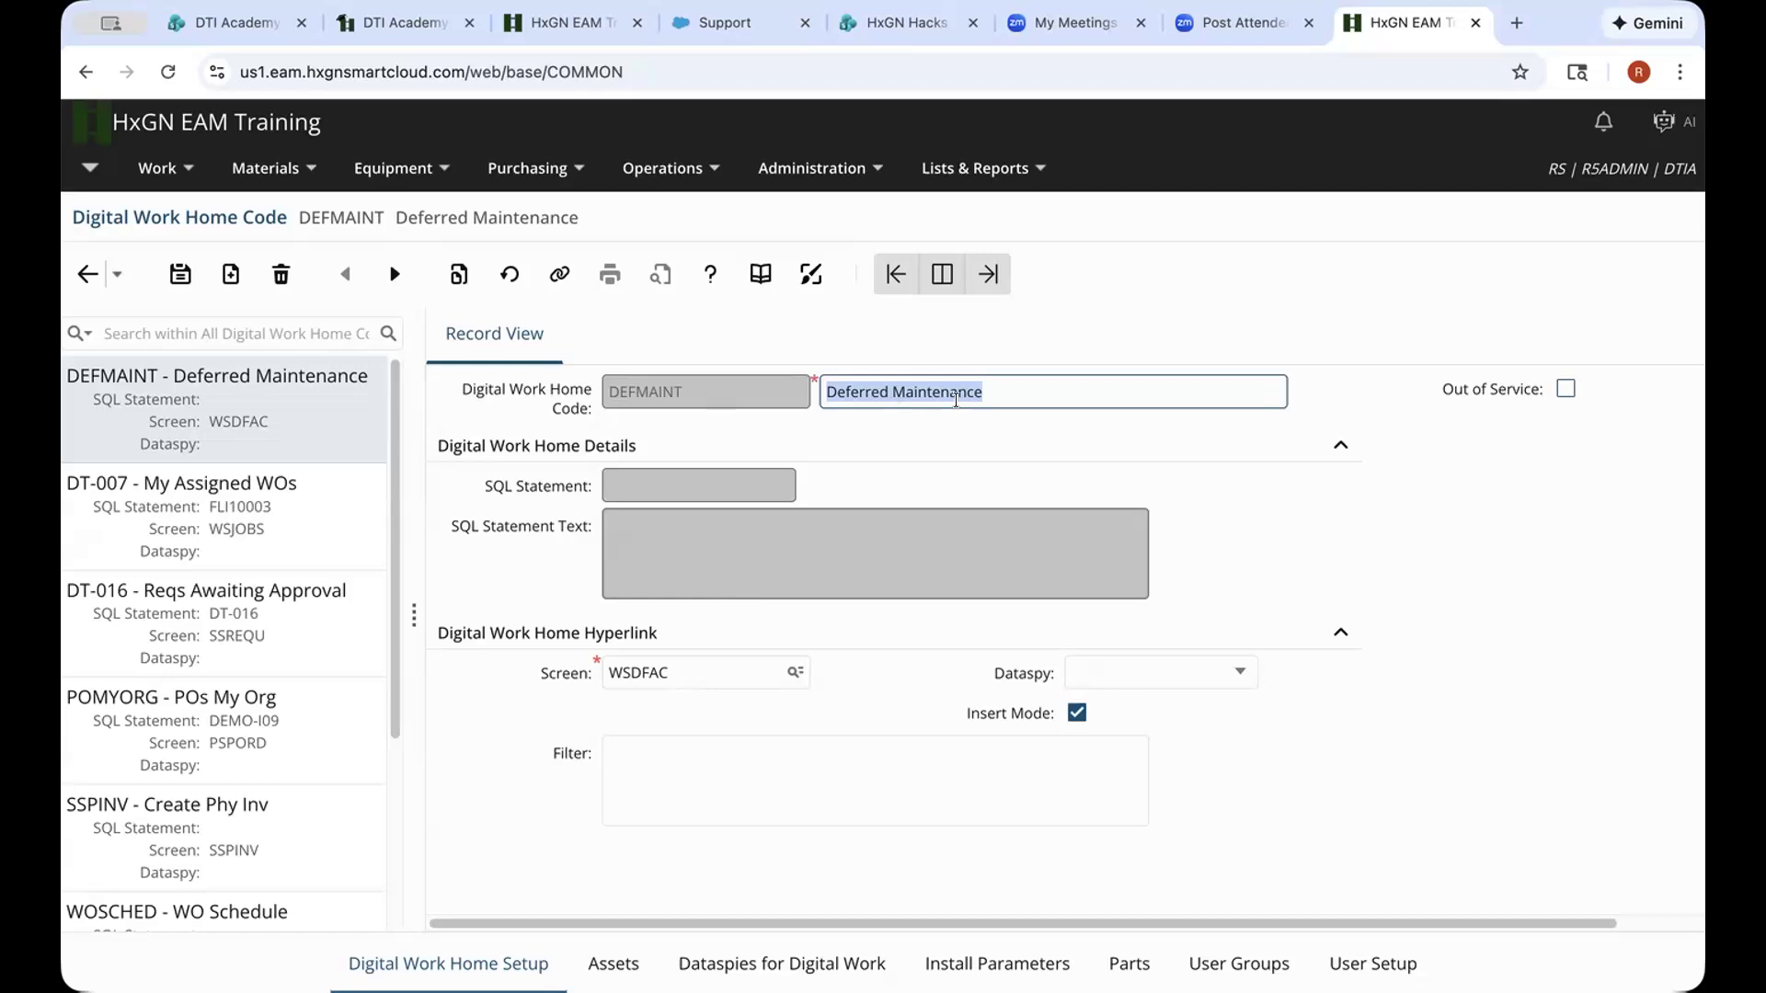
Open the DT-007 My Assigned WOs tile record, with SQL statement FLI10003 and screen WSJOBS
{"action": "left_click", "coordinate": [698, 661]}
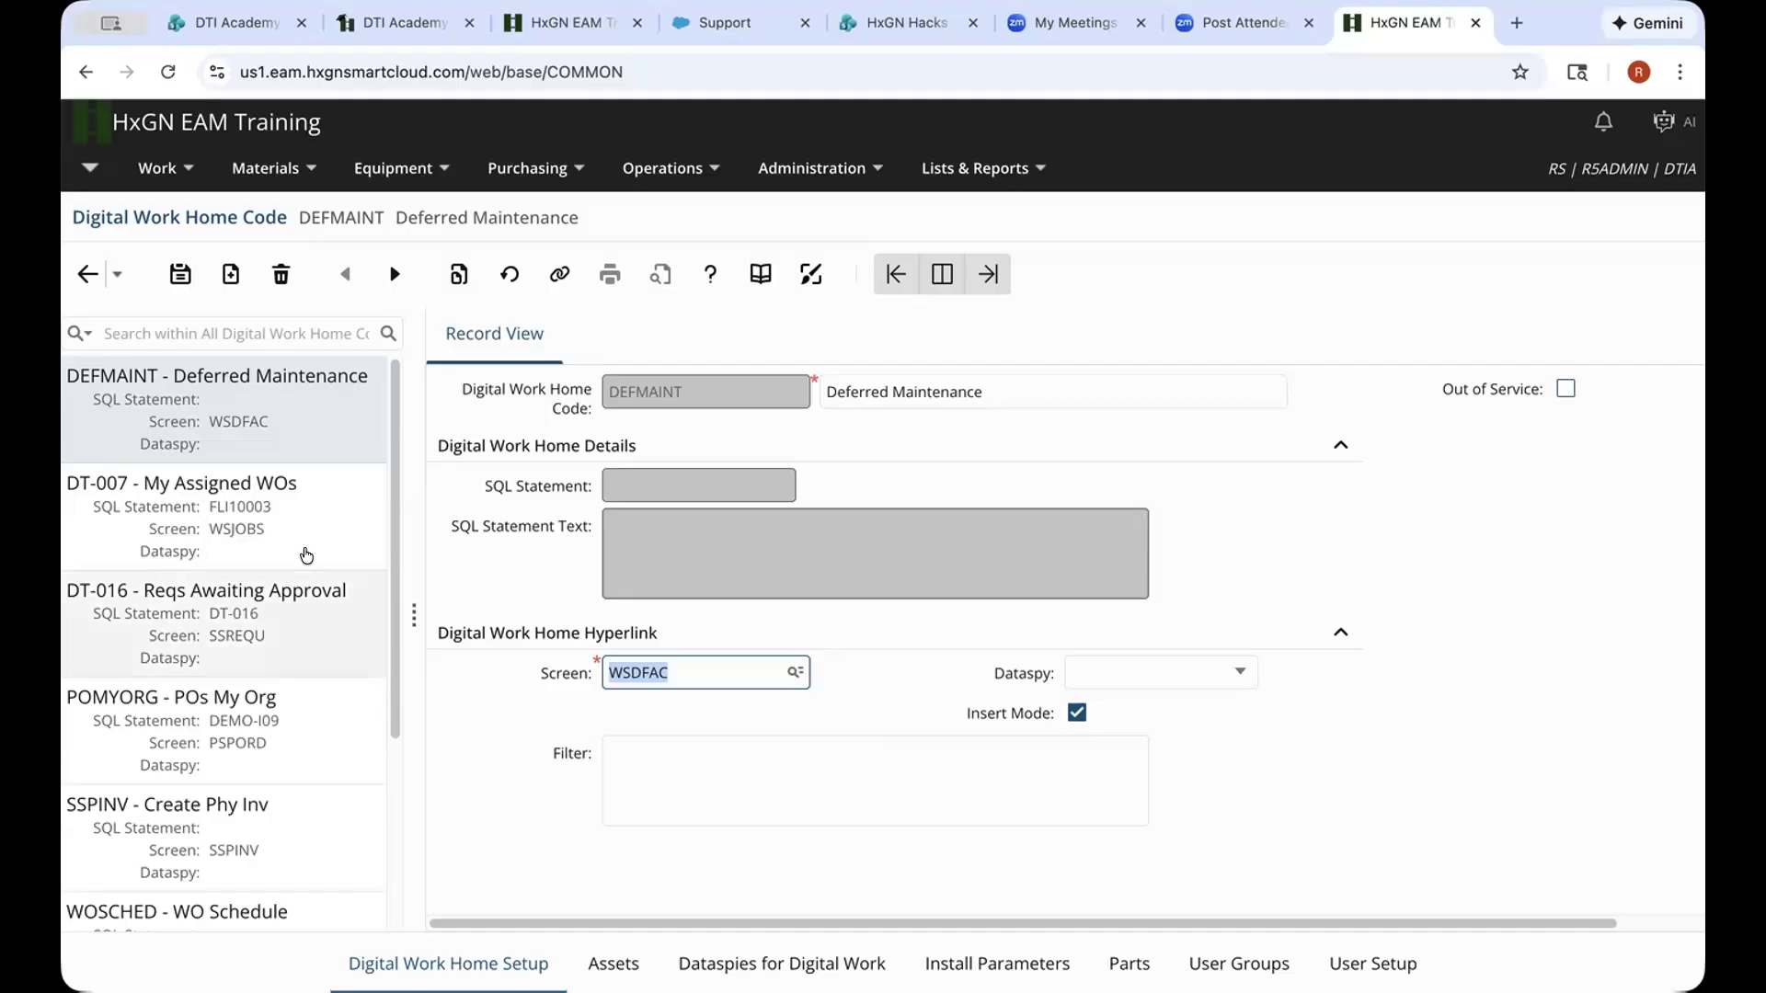
{"action": "left_click", "coordinate": [346, 562]}
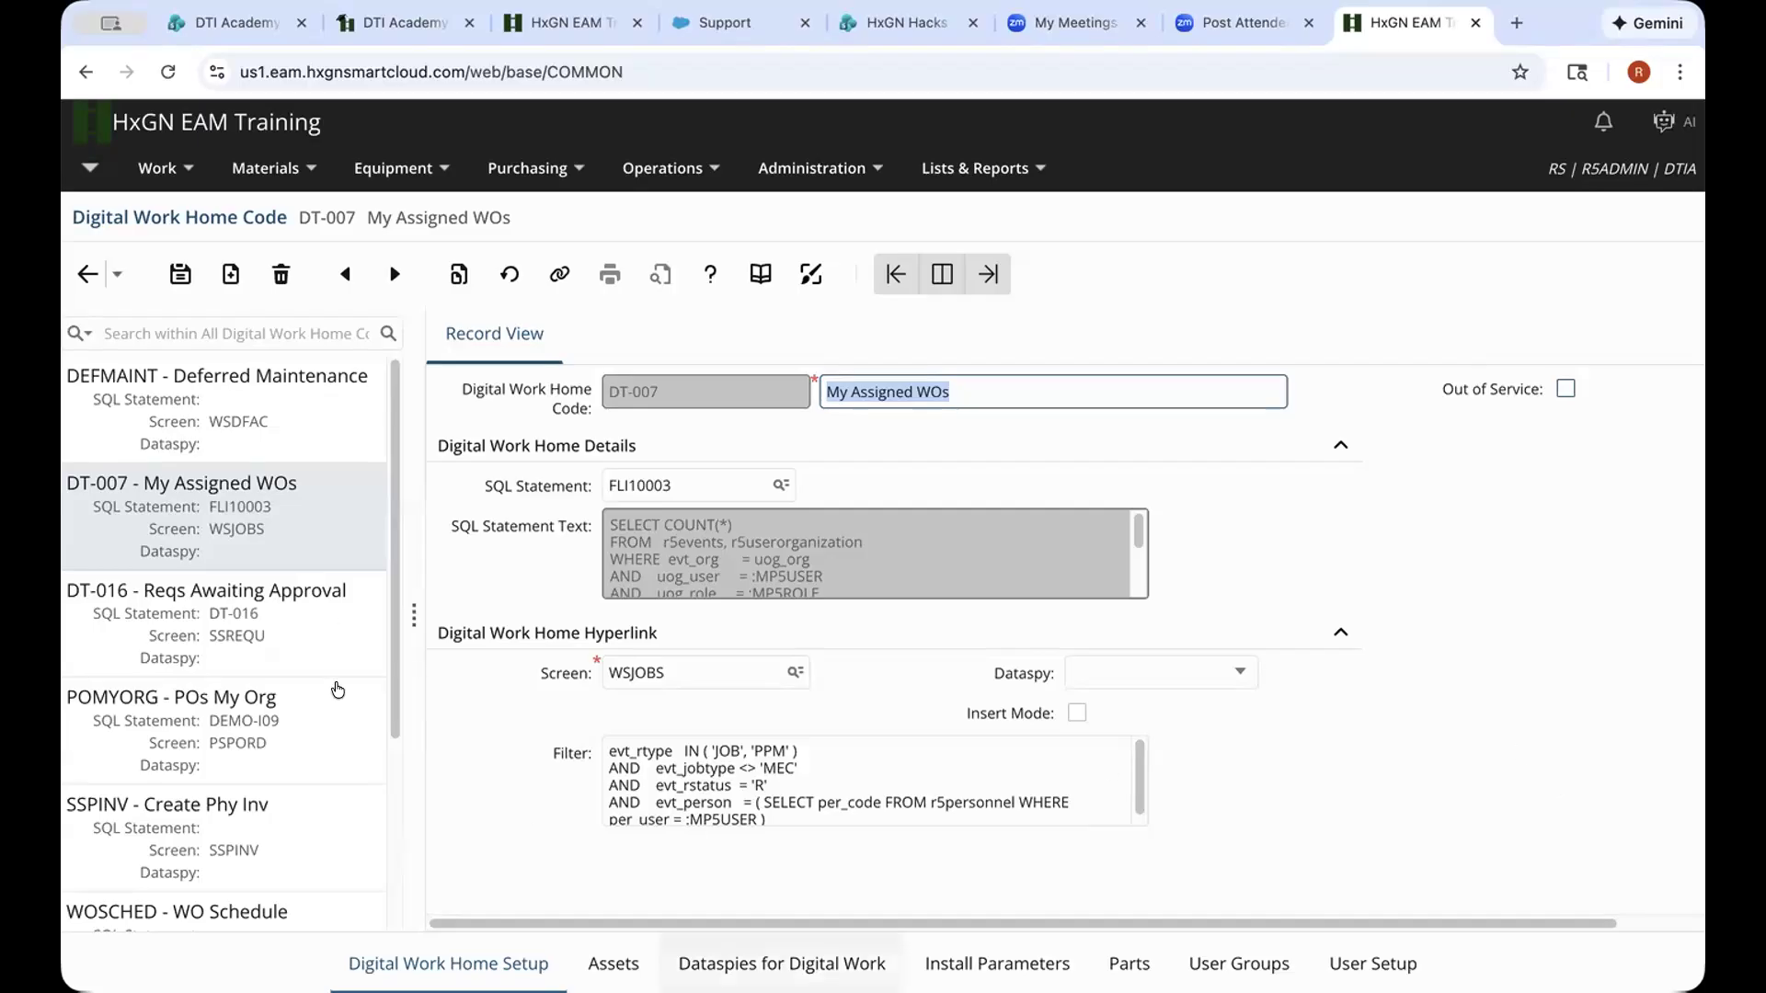
Scroll to the DT-007 filter for status-R JOB and PPM work orders assigned to the current user
{"action": "scroll", "coordinate": [329, 754], "scroll_direction": "down", "scroll_amount": 3}
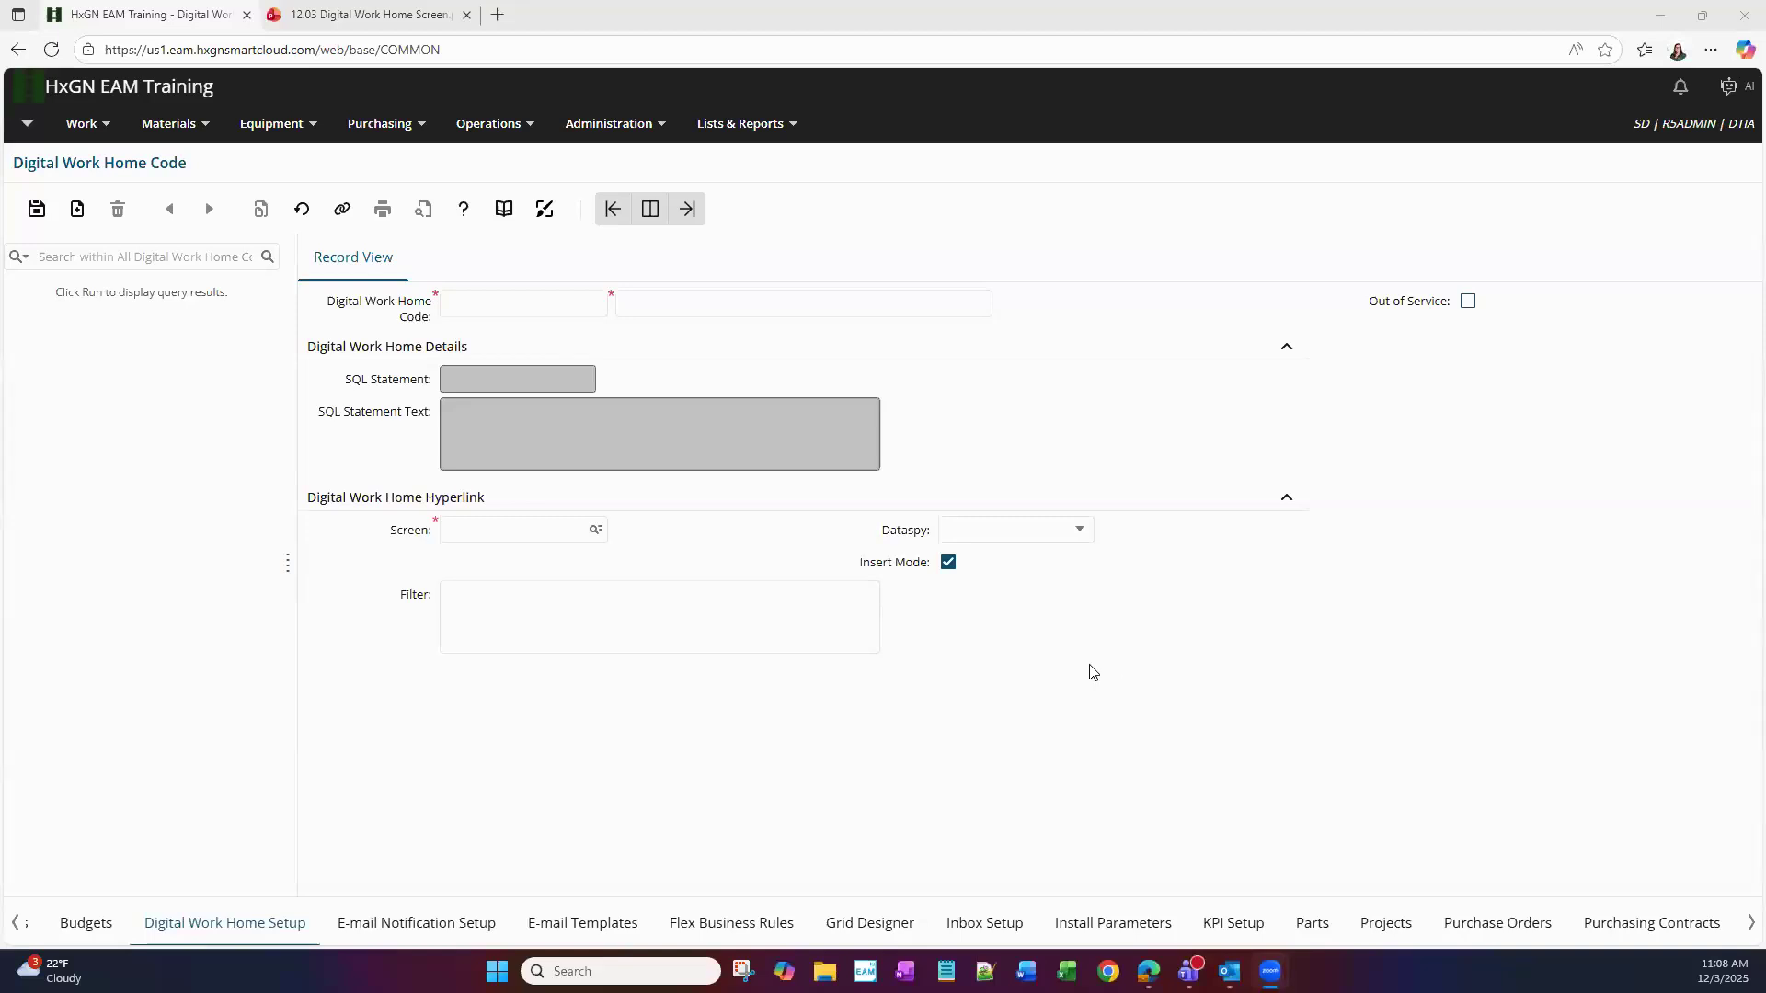
List the existing tiles, review DT-007 My Assigned WOs, and start a blank new tile record
{"action": "left_click", "coordinate": [269, 258]}
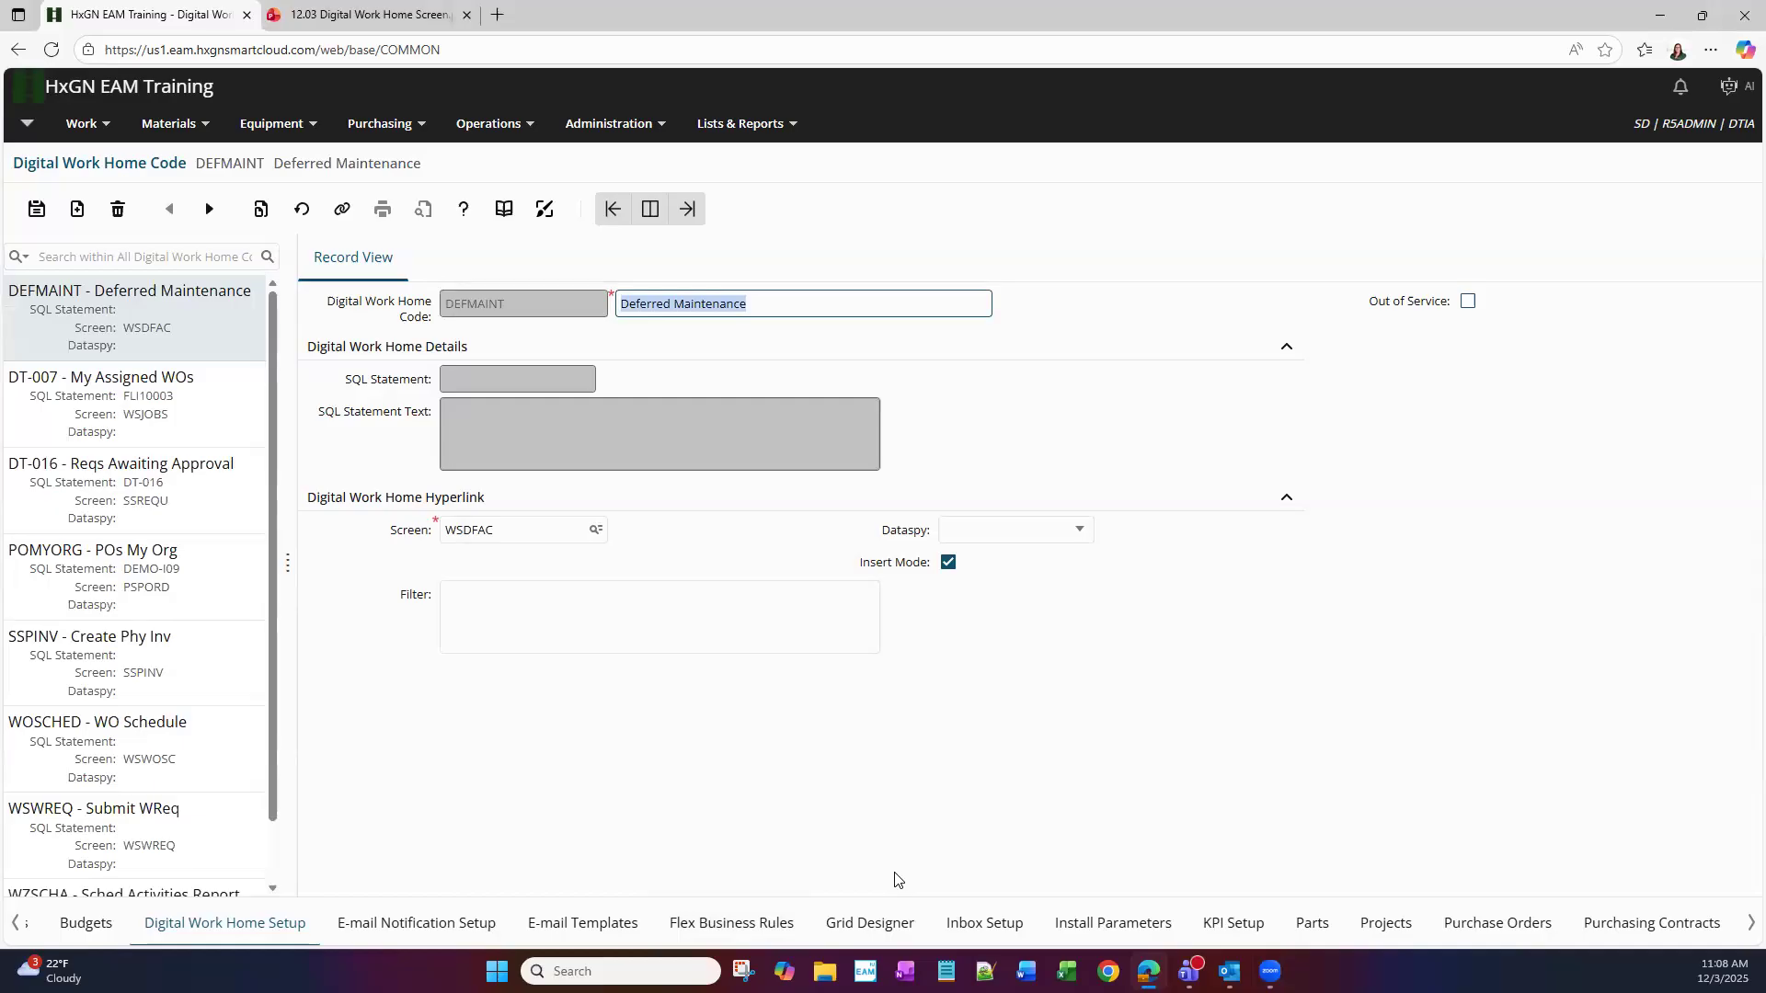
{"action": "left_click", "coordinate": [49, 444]}
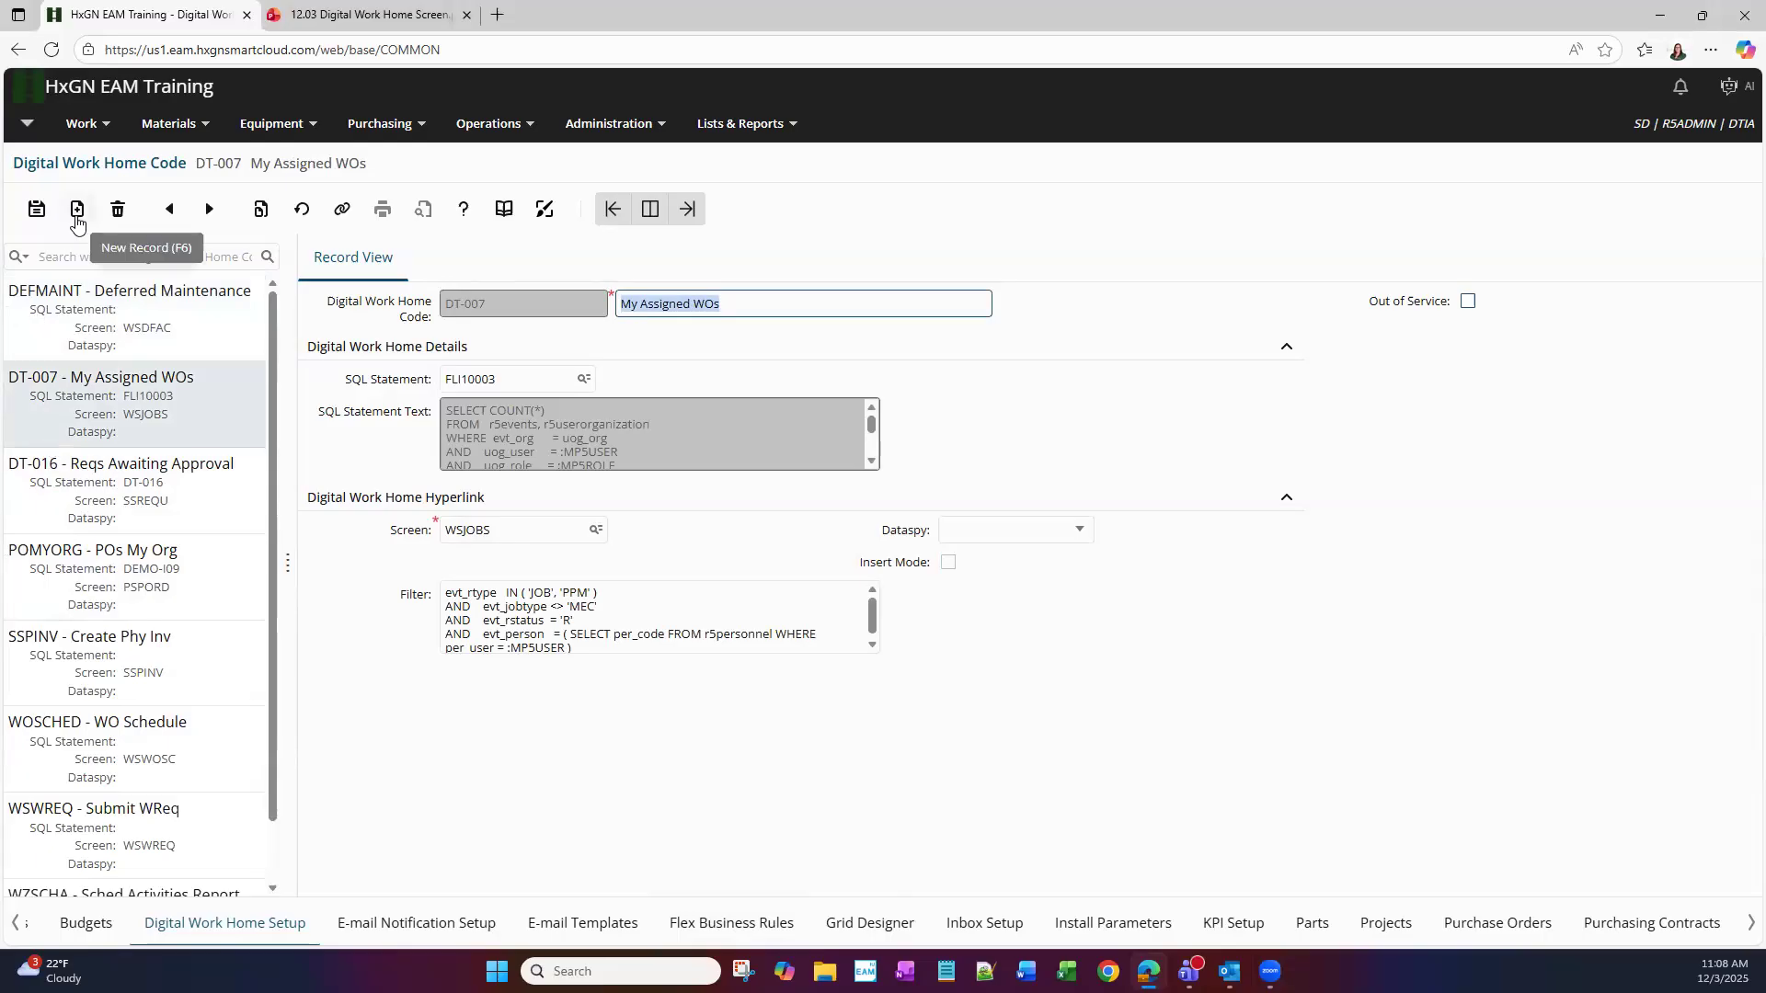
{"action": "left_click", "coordinate": [78, 226]}
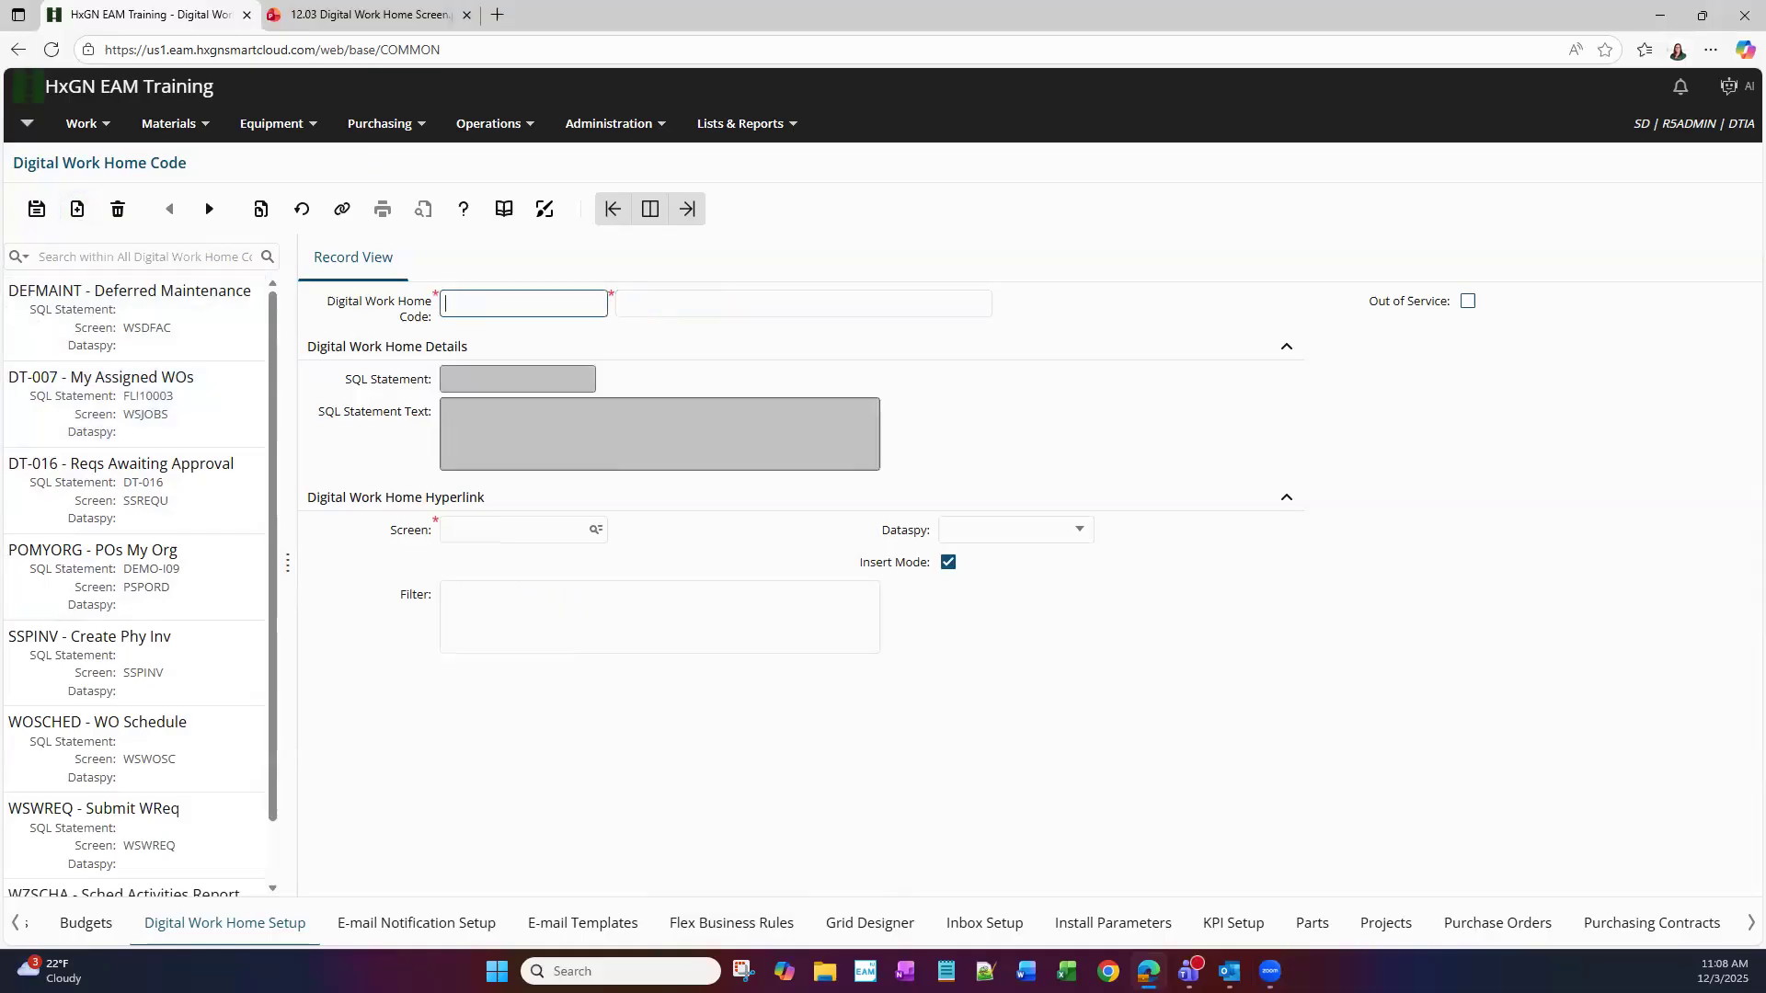
Enter the new tile's code PSPORD and description 'Purchase Order'
{"action": "type", "text": "PSPORT"}
{"action": "key", "text": "Tab"}
{"action": "type", "text": "Purch"}
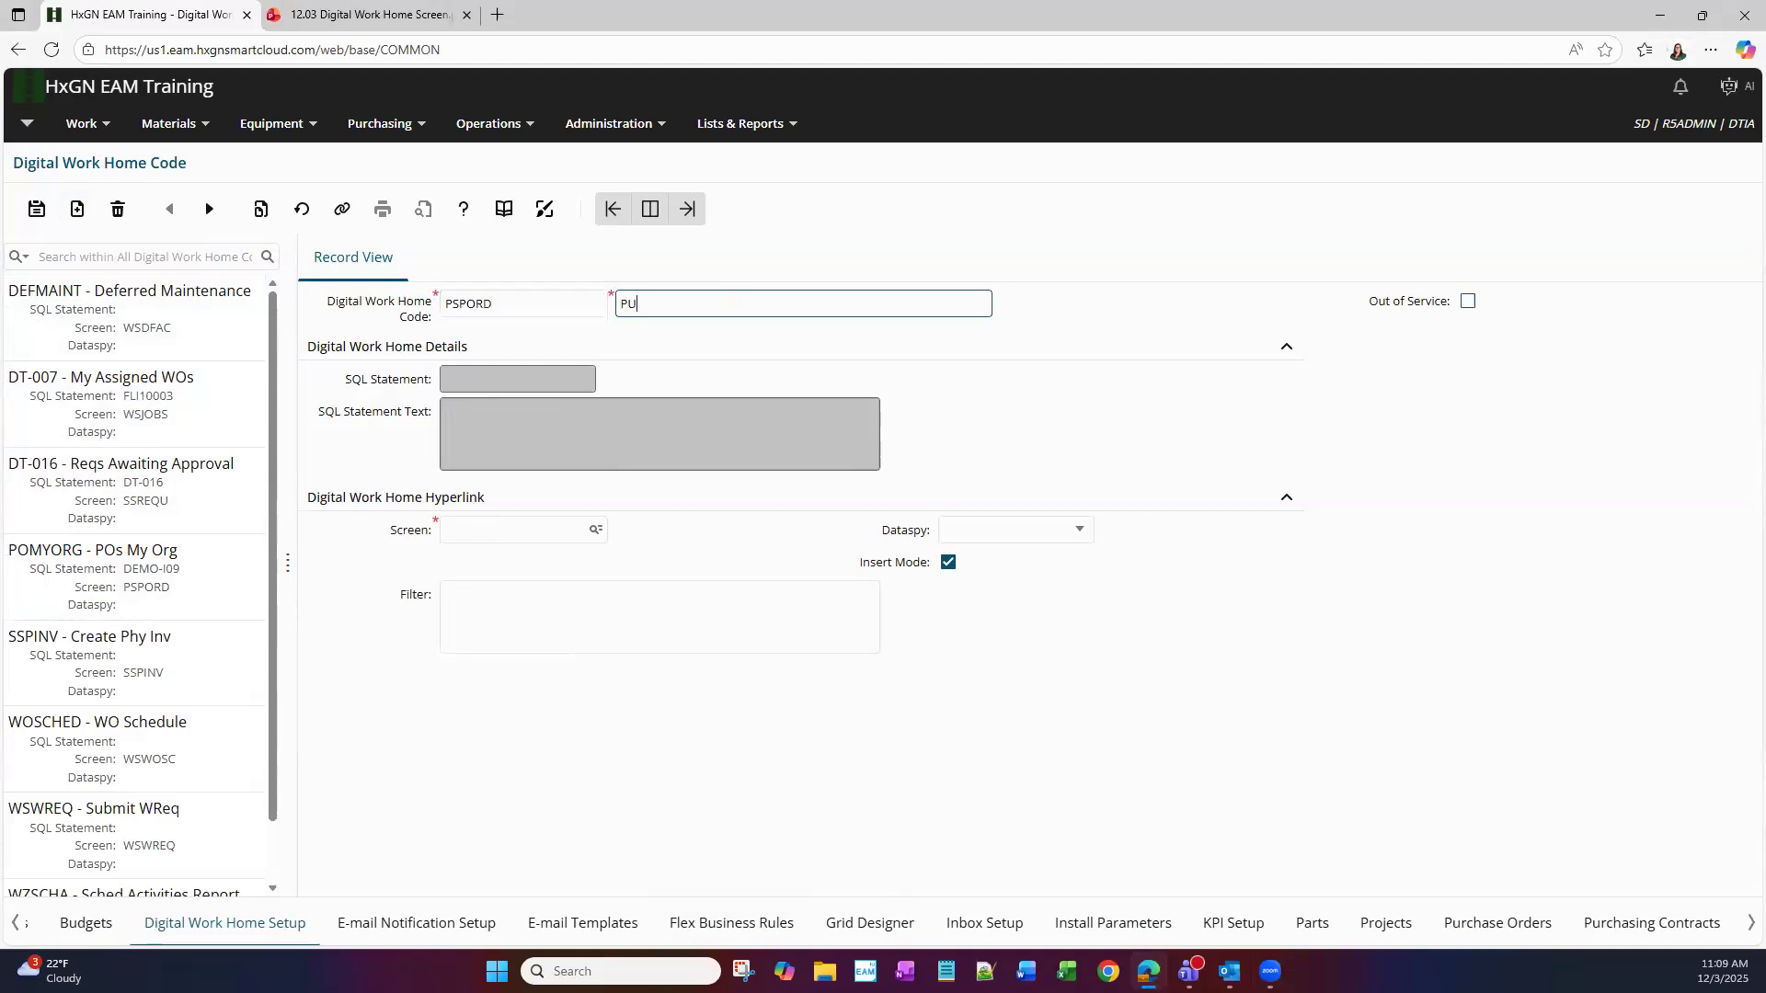
{"action": "key", "text": "BackSpace"}
{"action": "key", "text": "BackSpace"}
{"action": "key", "text": "BackSpace"}
{"action": "key", "text": "BackSpace"}
{"action": "type", "text": "urchase Order"}
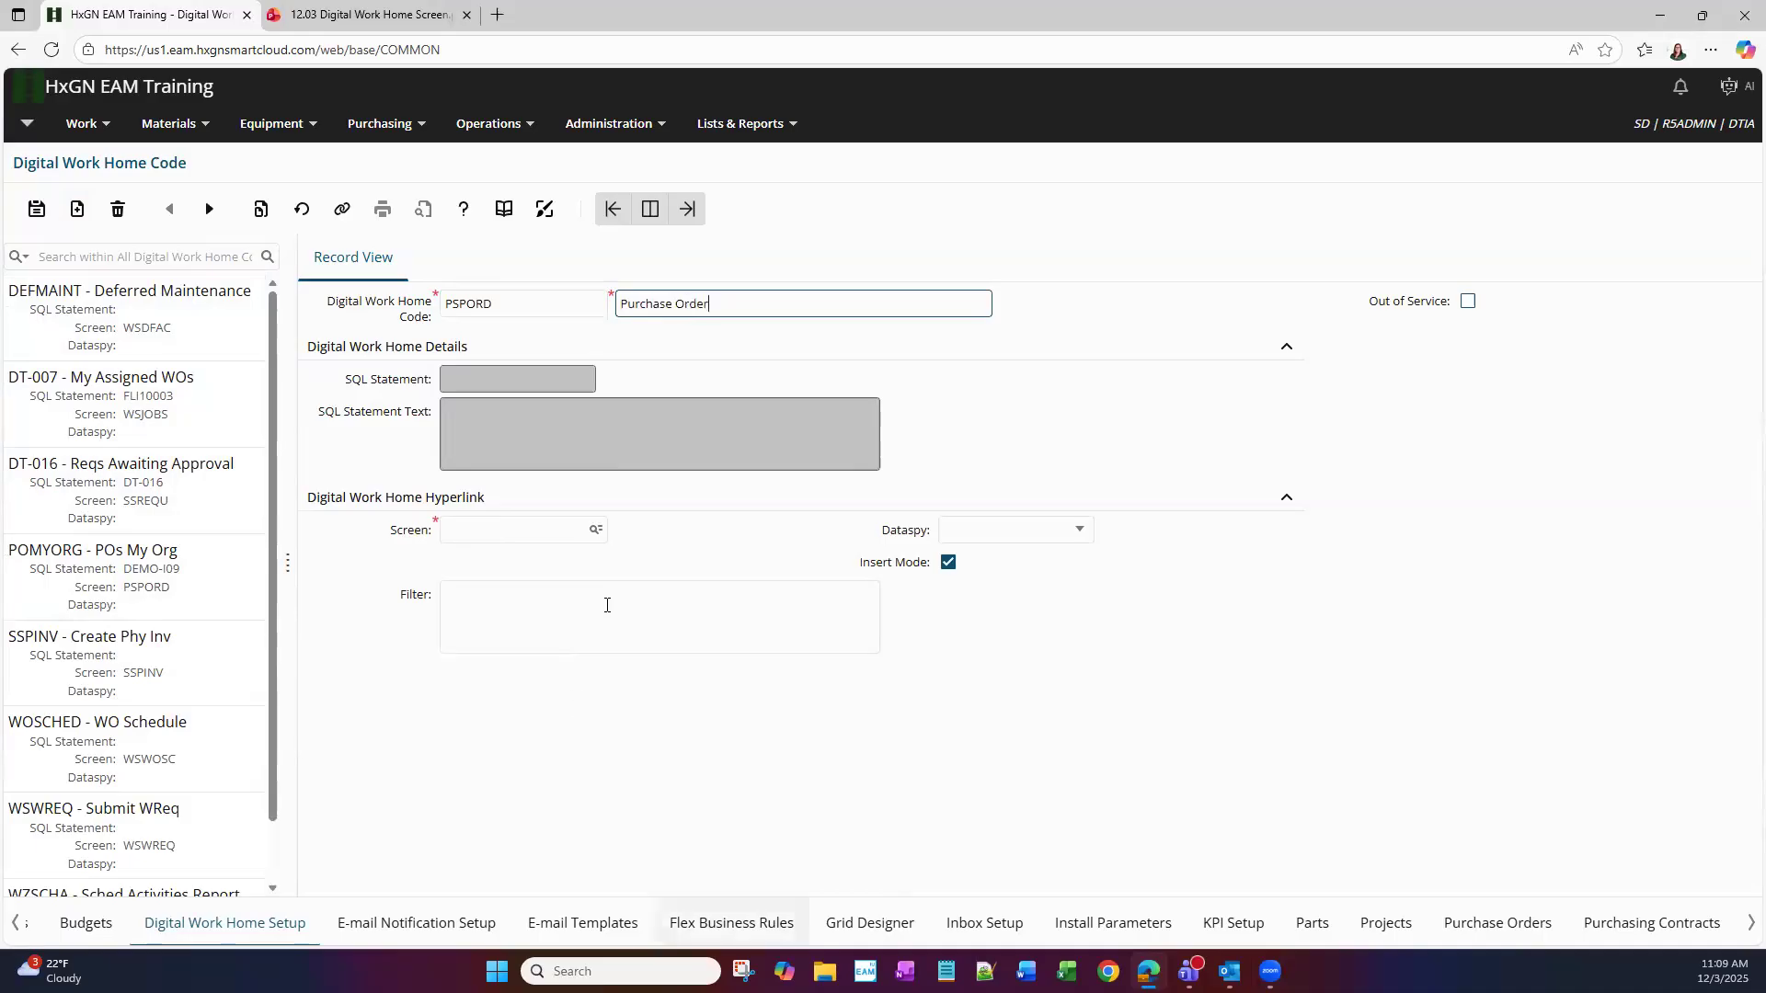
Link the tile to the PSPORD Purchase Orders screen with the All POs dataspy
{"action": "left_click", "coordinate": [595, 529]}
{"action": "left_click", "coordinate": [620, 449]}
{"action": "type", "text": "purchase order"}
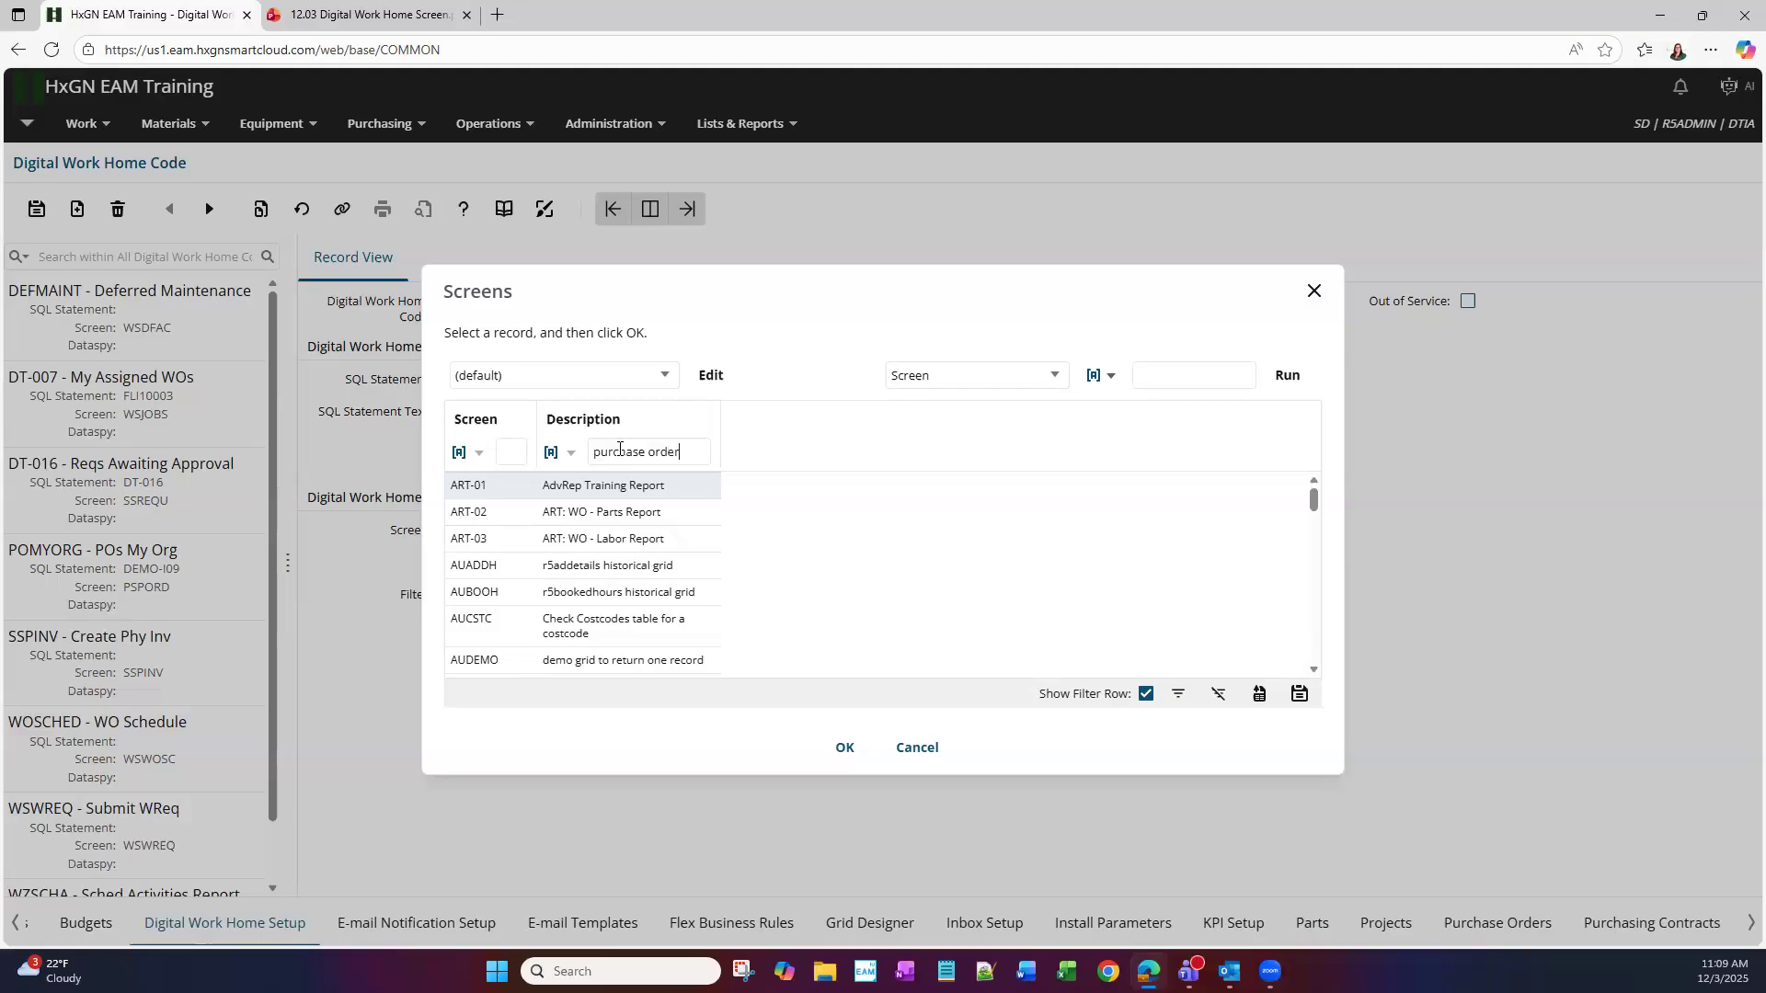
{"action": "key", "text": "Return"}
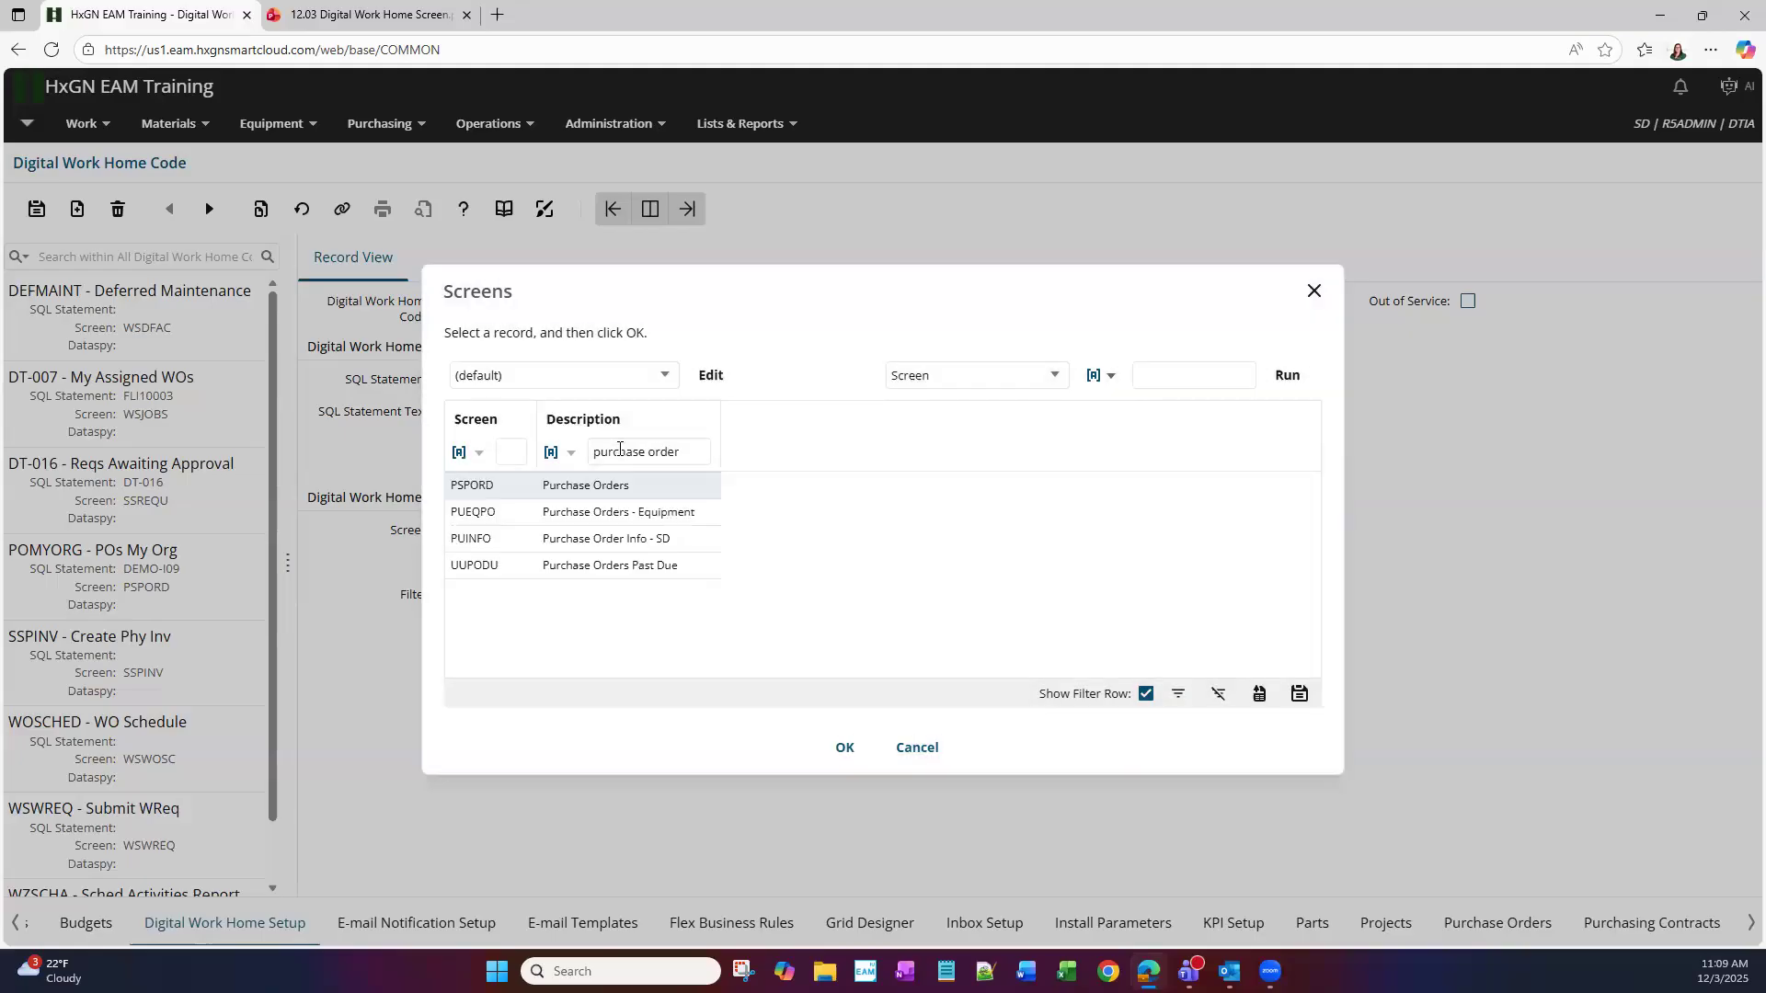
{"action": "double_click", "coordinate": [644, 487]}
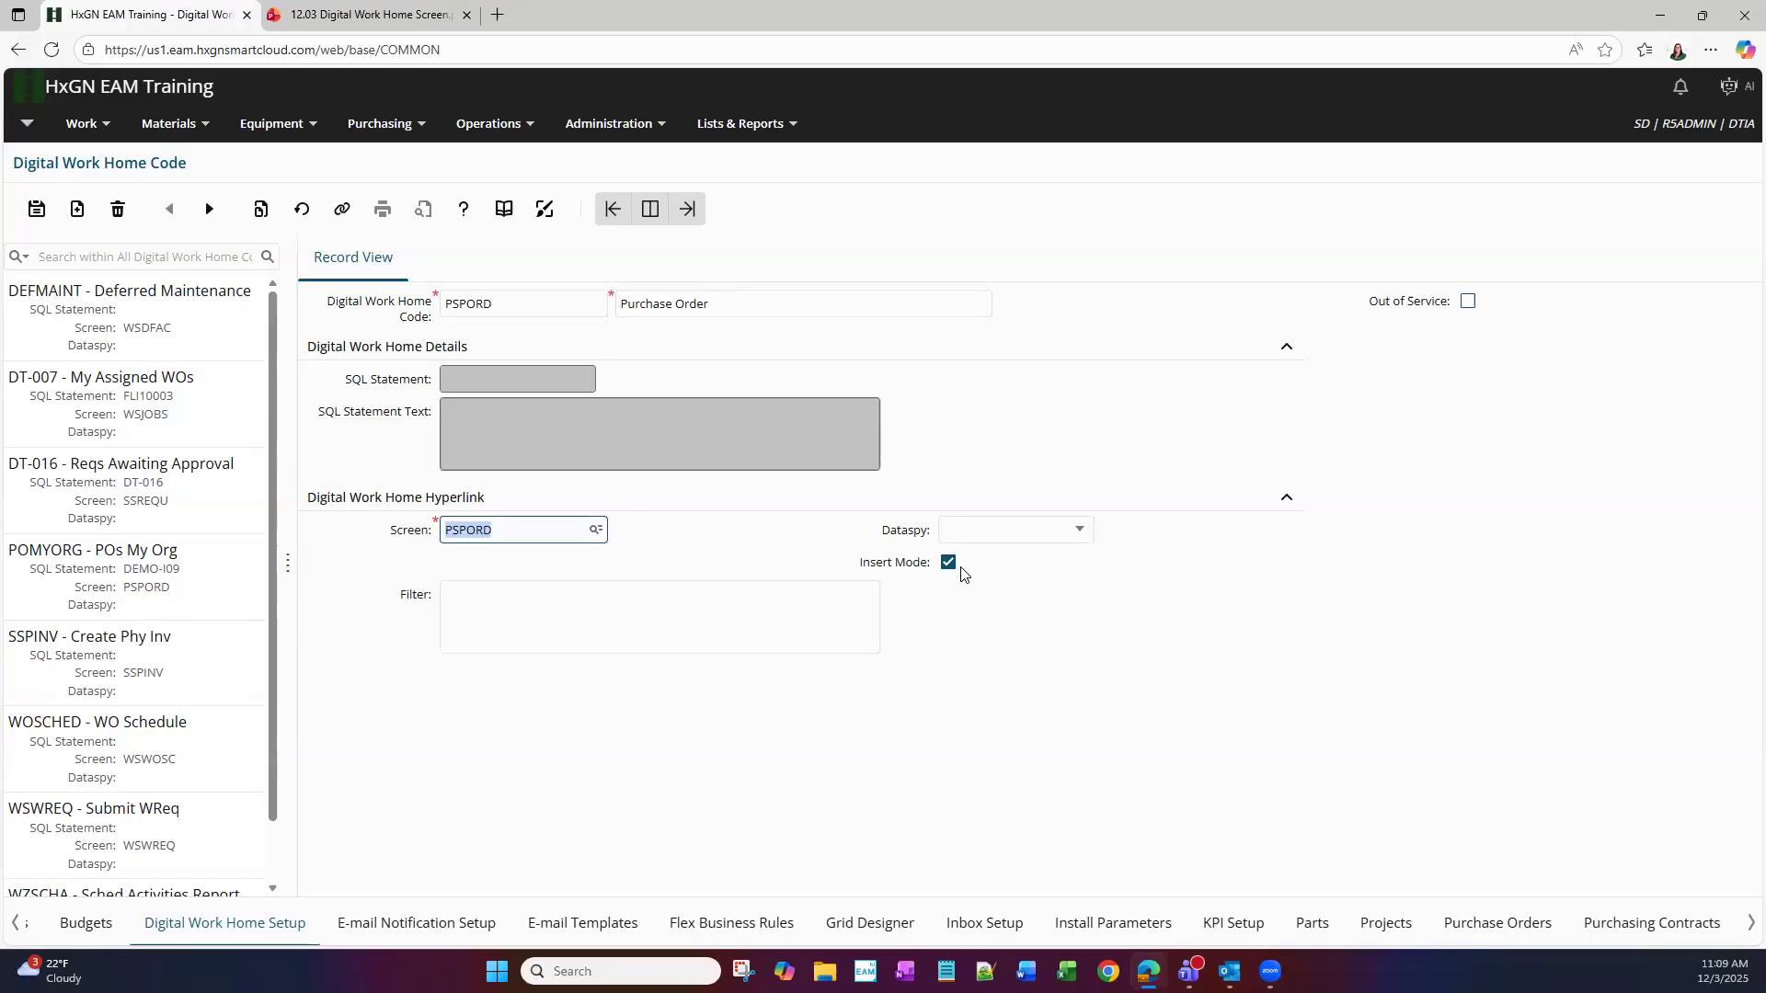
{"action": "left_click", "coordinate": [1079, 530]}
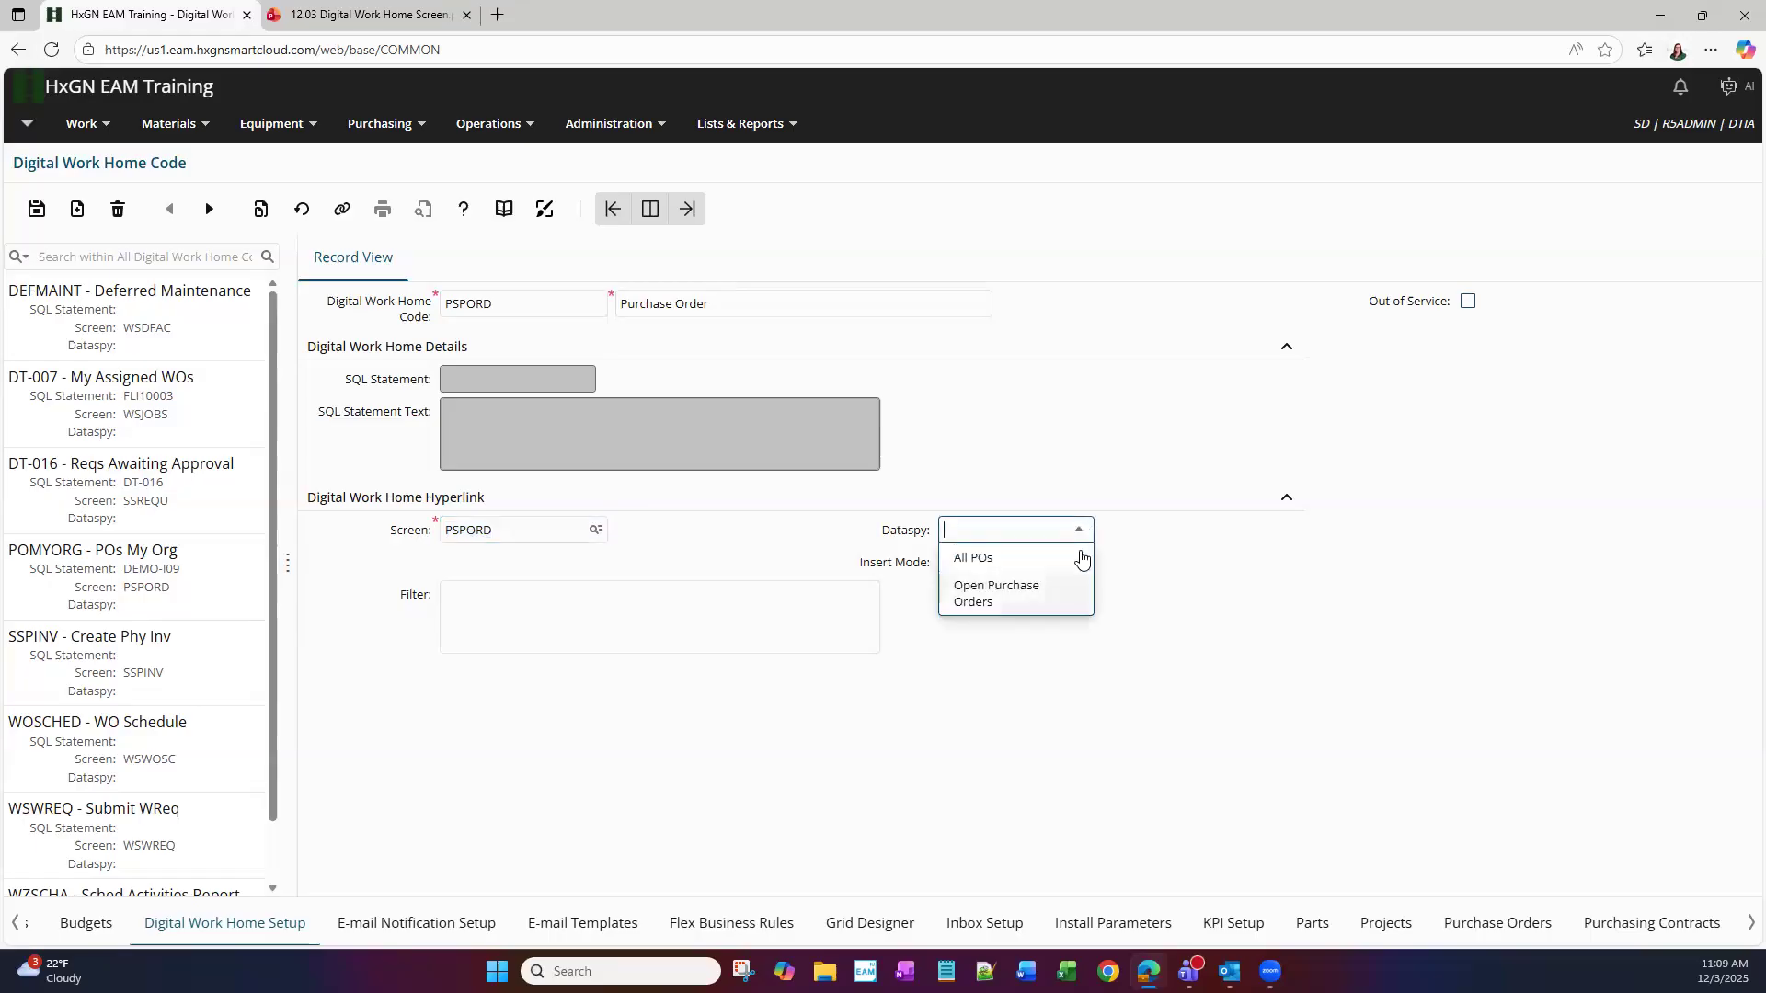
{"action": "left_click", "coordinate": [1116, 549]}
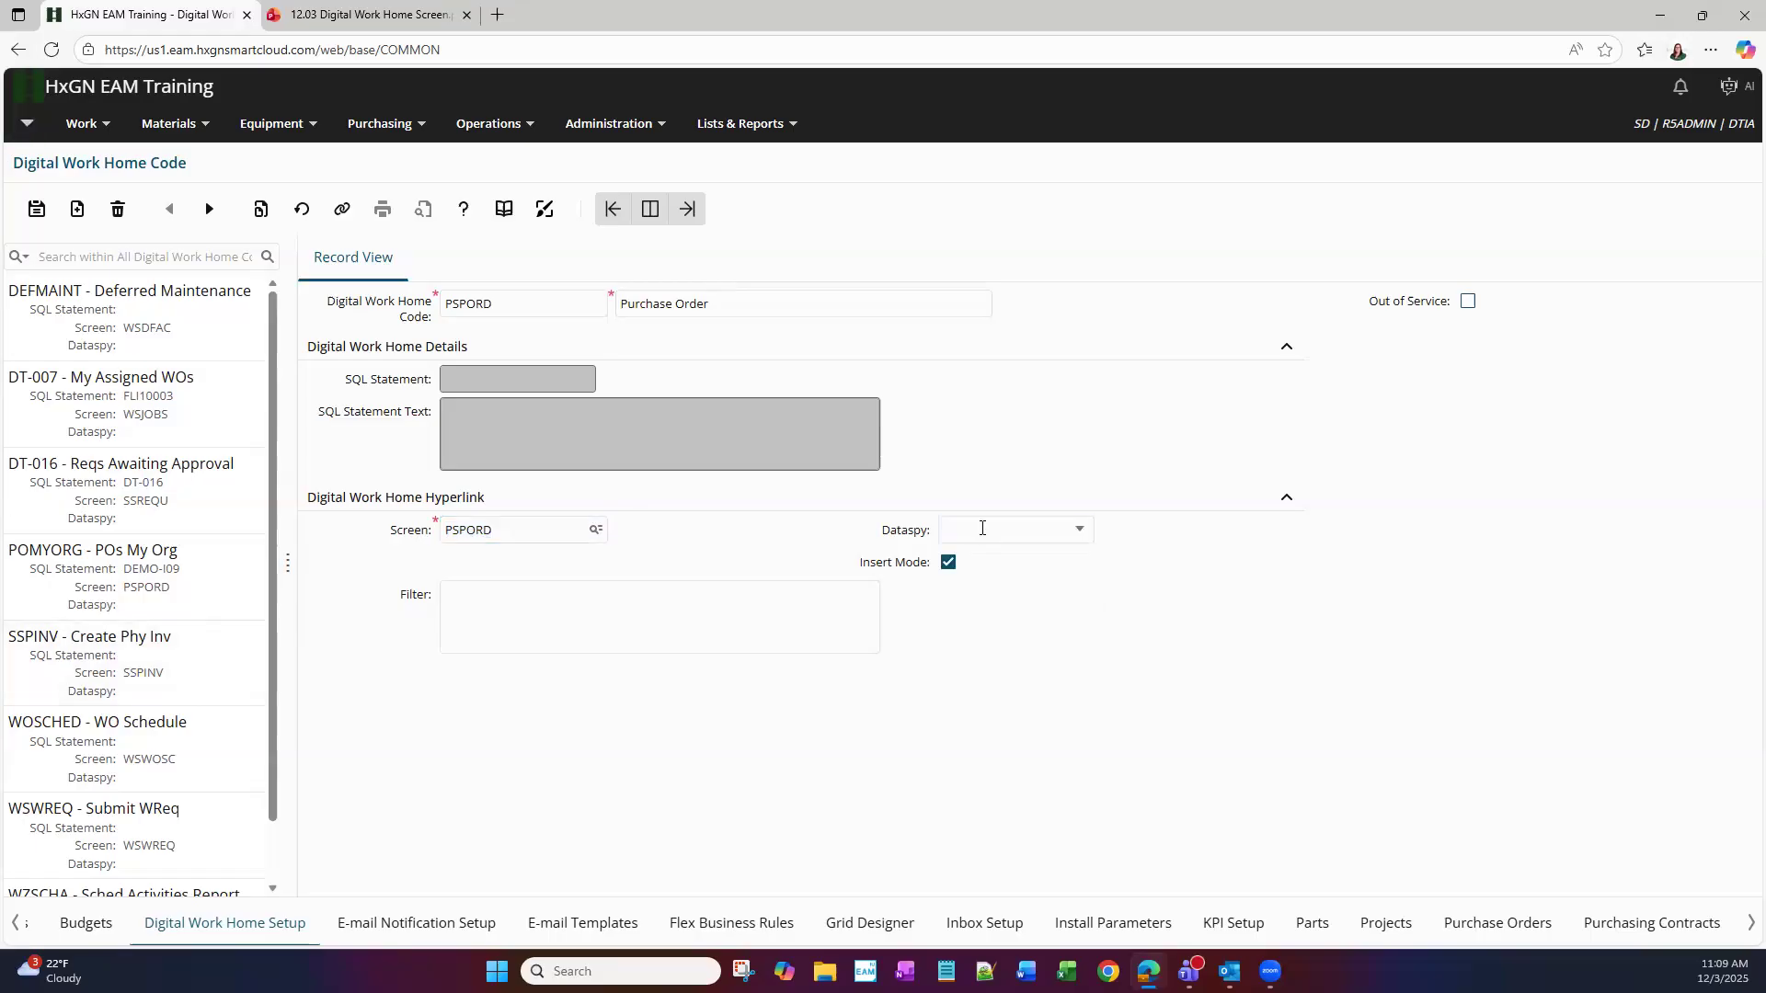
{"action": "left_click", "coordinate": [1076, 531]}
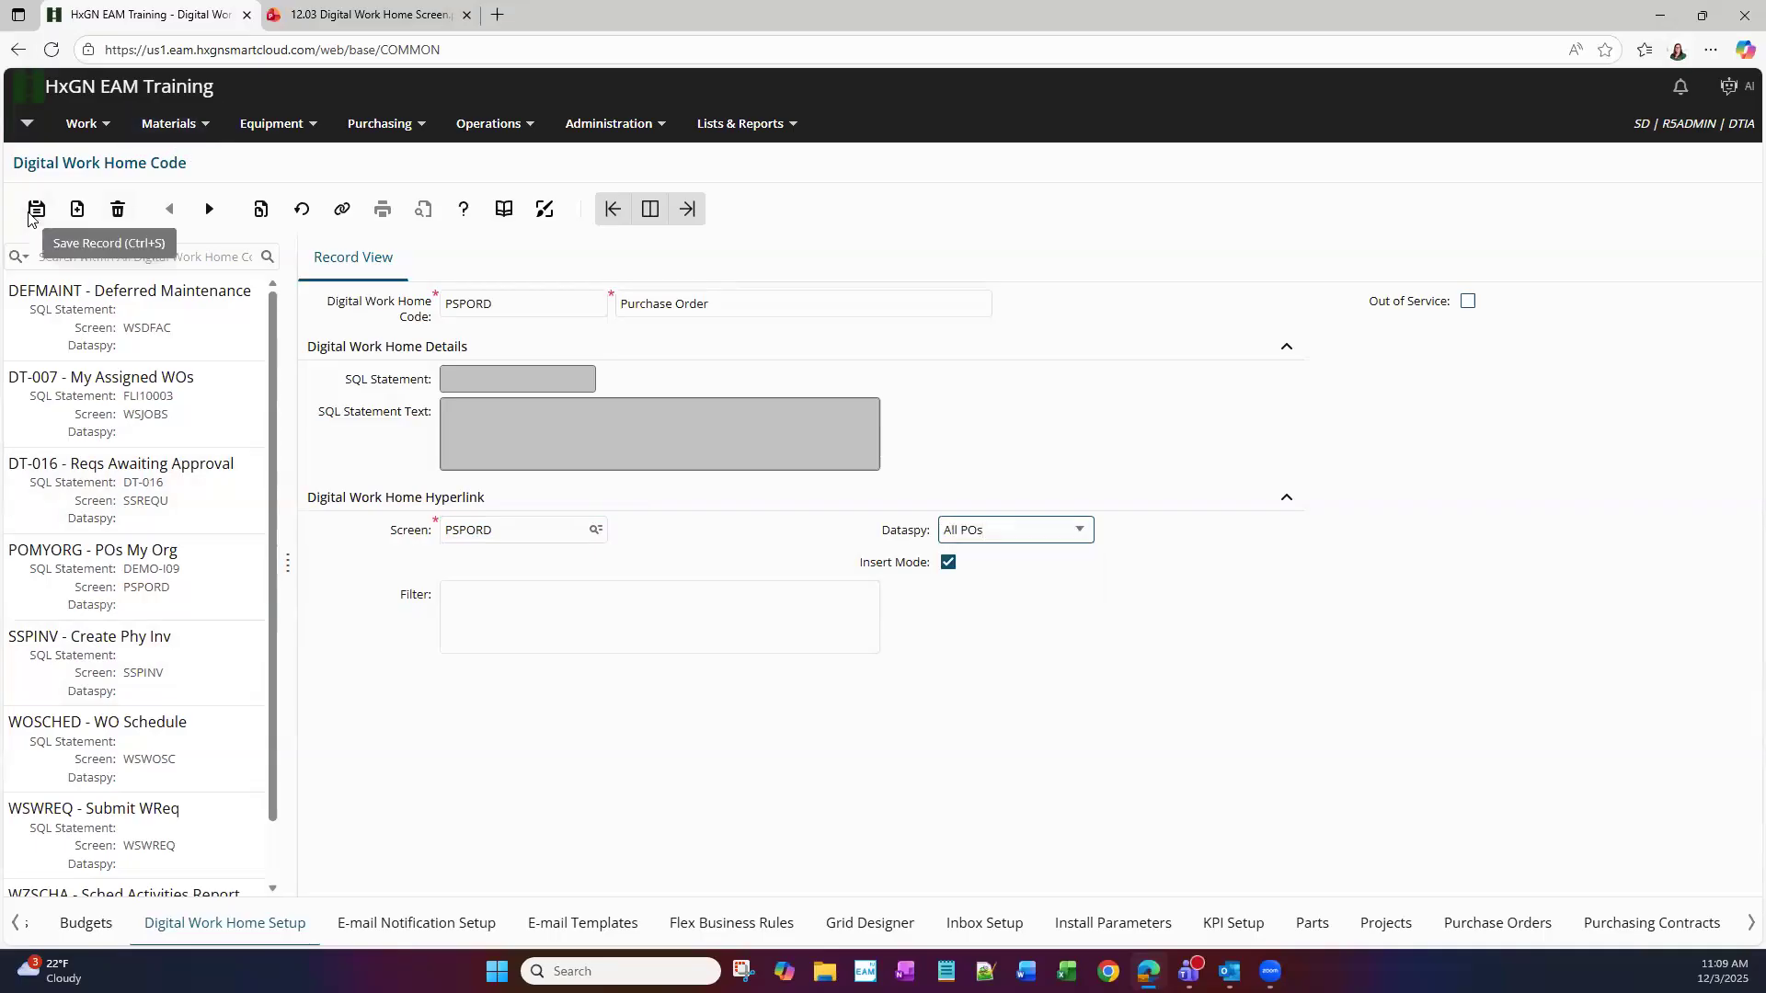
Save the new PSPORD Purchase Order tile, then go to Administration > Screen Configuration > Screens
{"action": "left_click", "coordinate": [33, 215]}
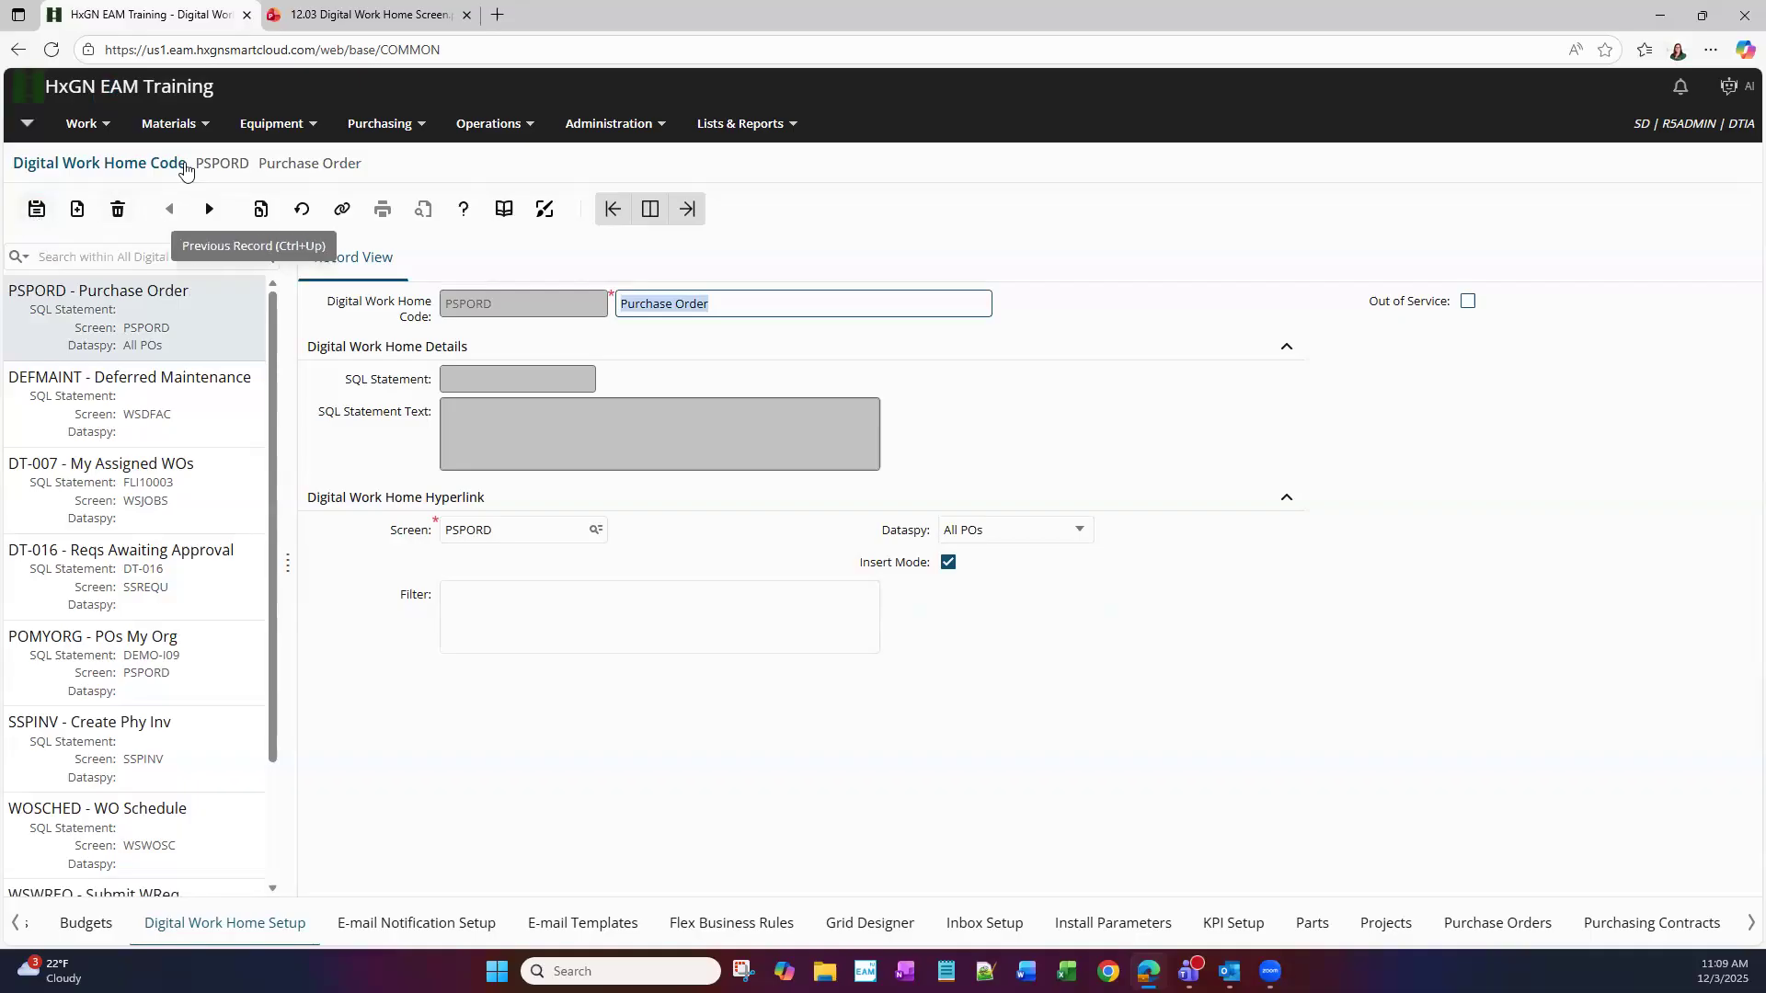
{"action": "left_click", "coordinate": [1278, 446]}
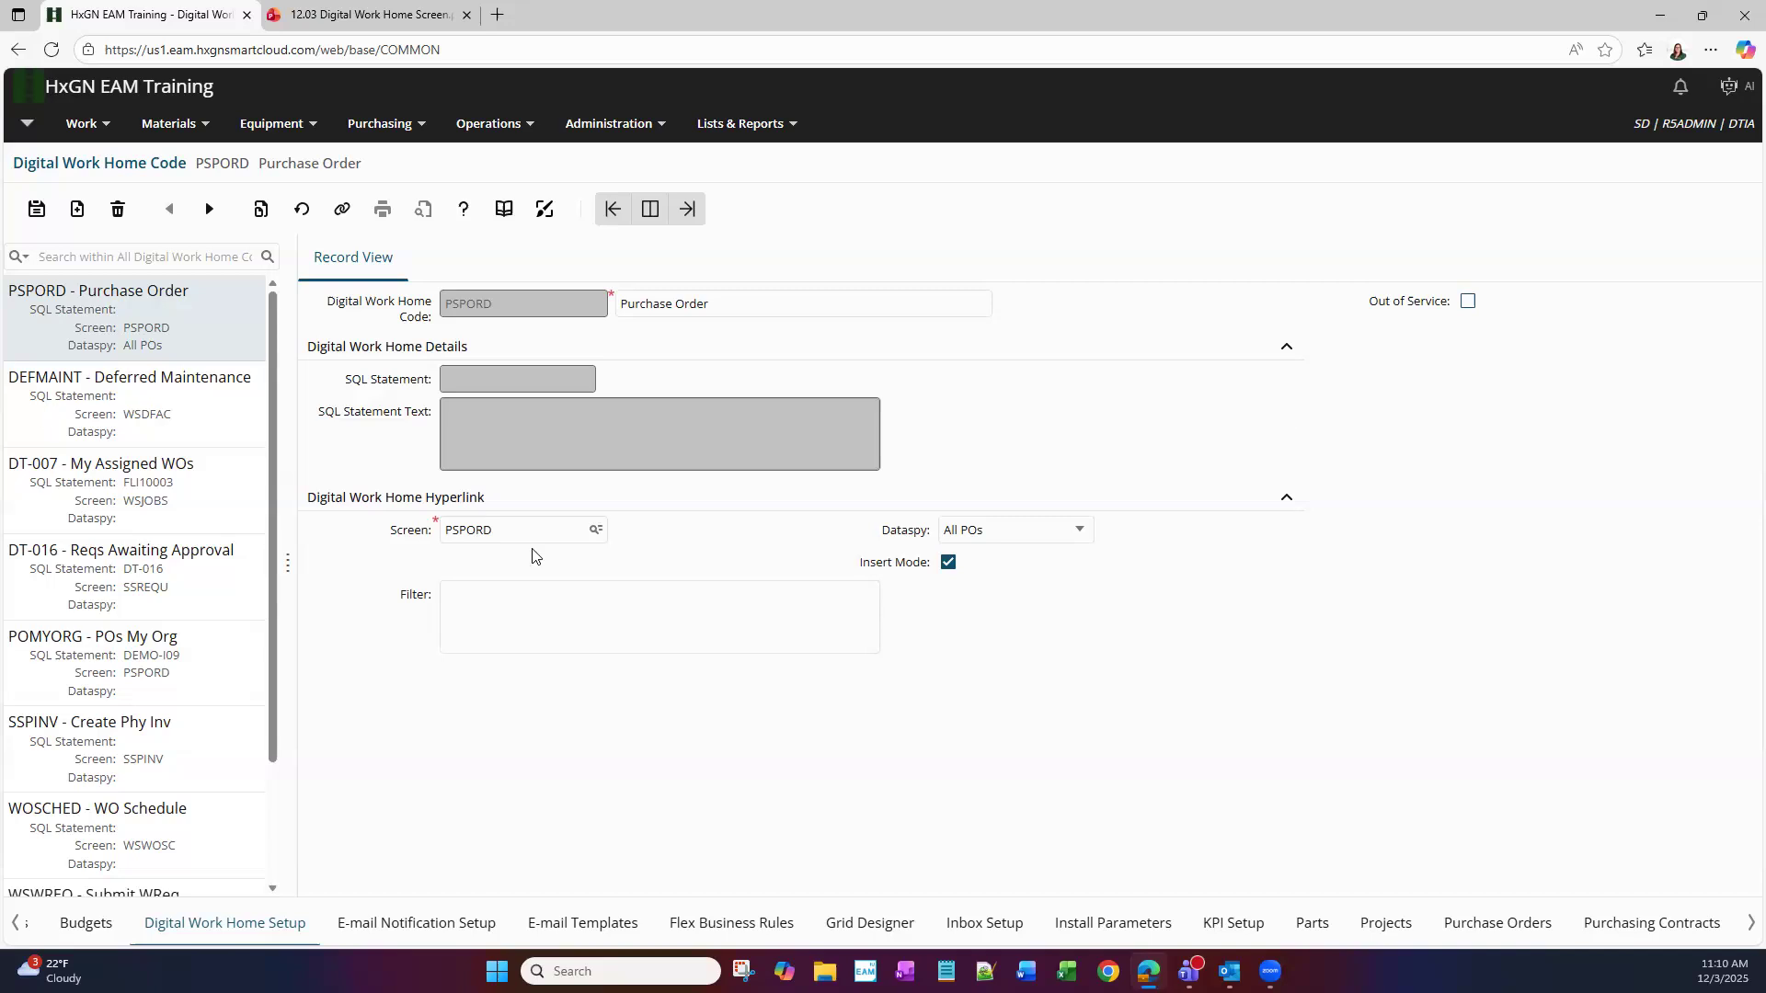
{"action": "left_click", "coordinate": [658, 136]}
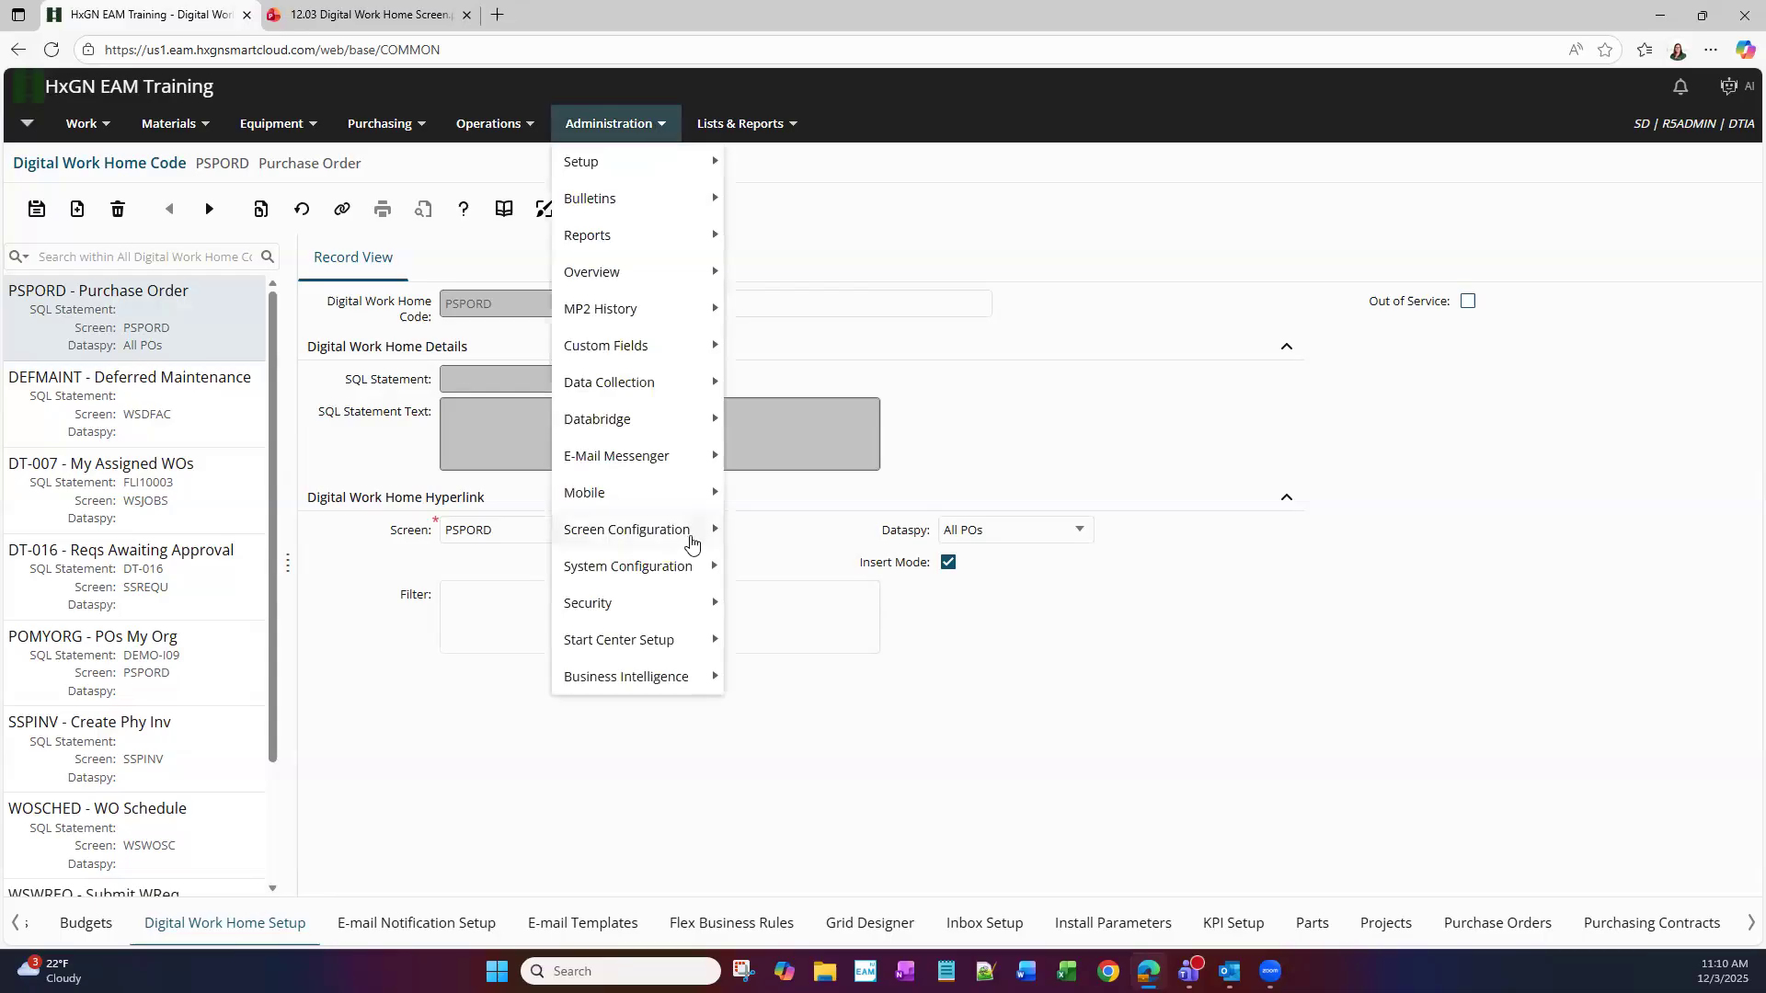
{"action": "mouse_move", "coordinate": [691, 543]}
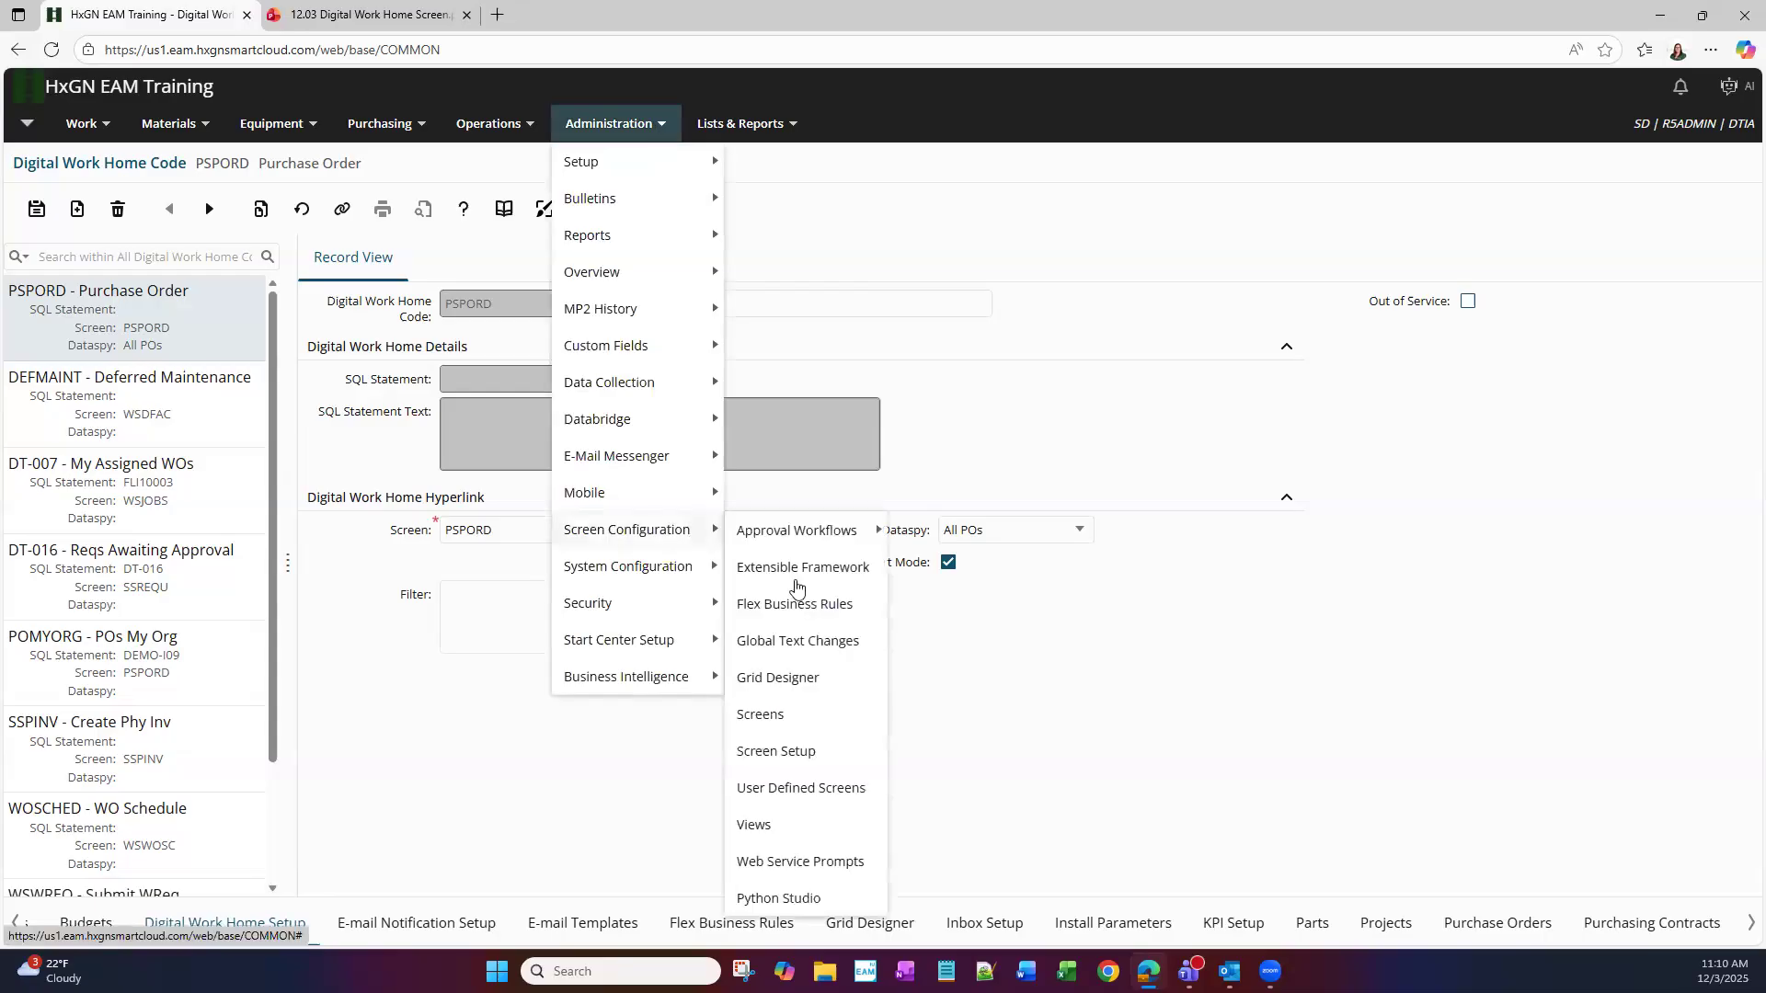
{"action": "left_click", "coordinate": [782, 717]}
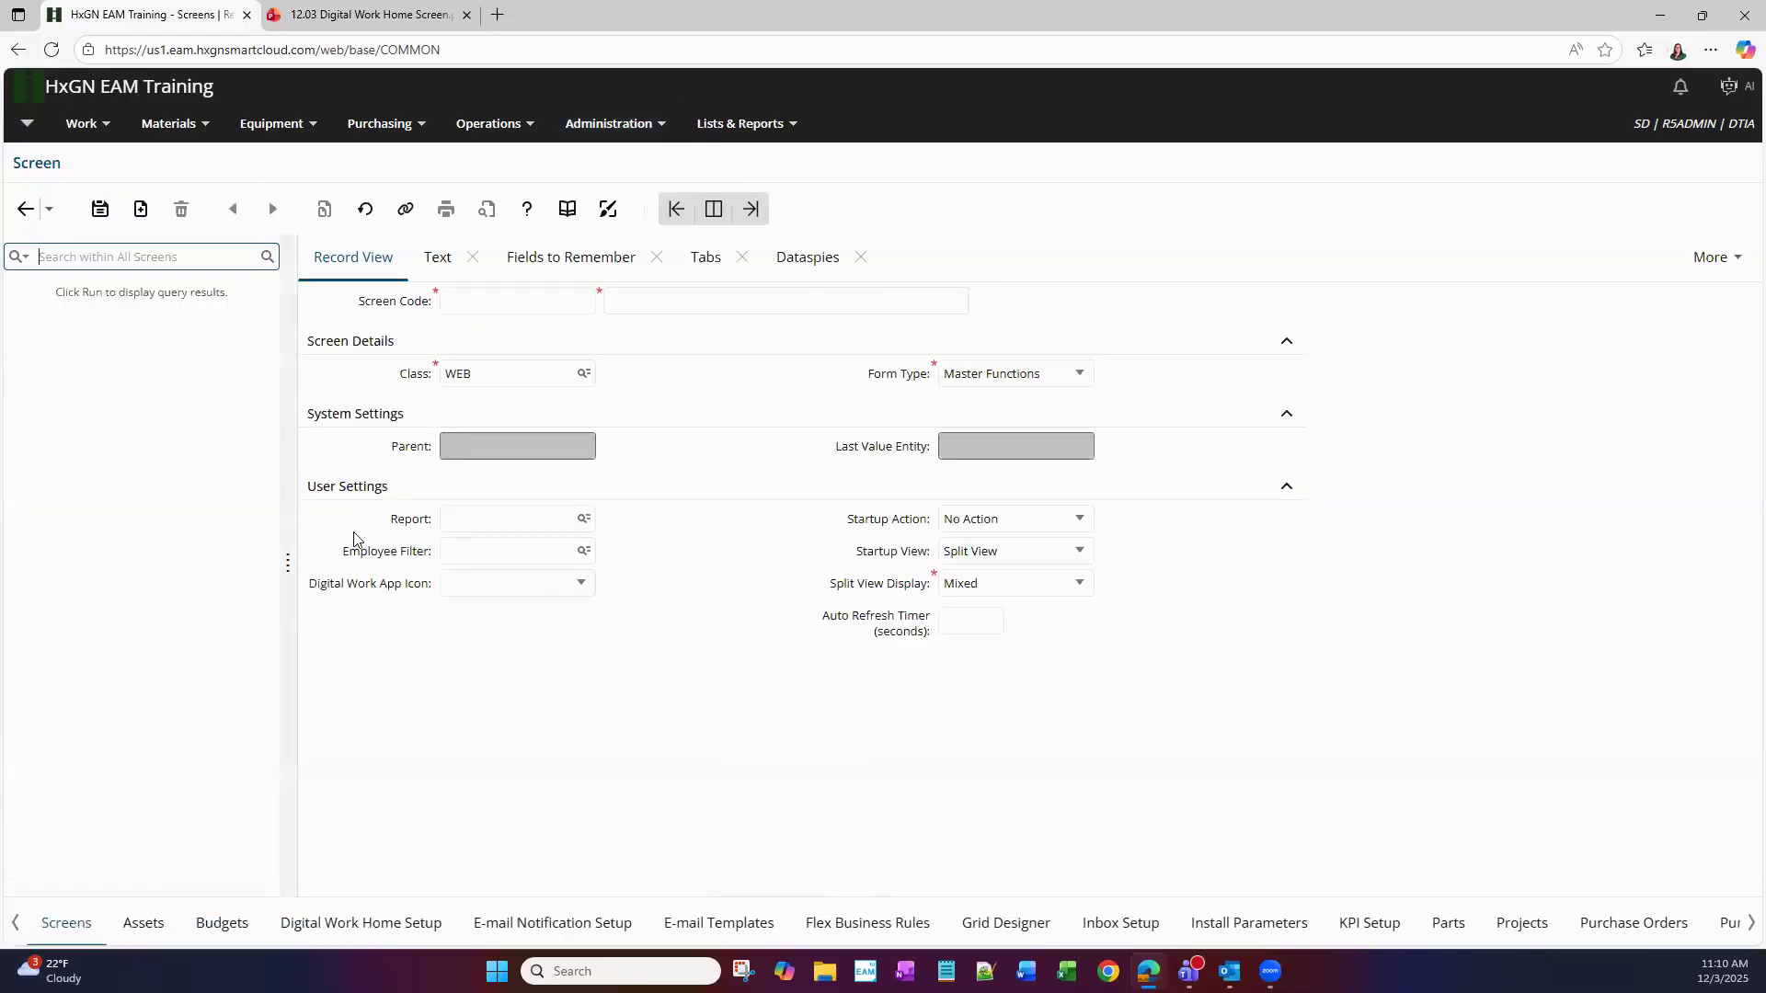
Search Screens for 'pord' and load the PSPORD Purchase Orders screen record
{"action": "type", "text": "pord"}
{"action": "key", "text": "Return"}
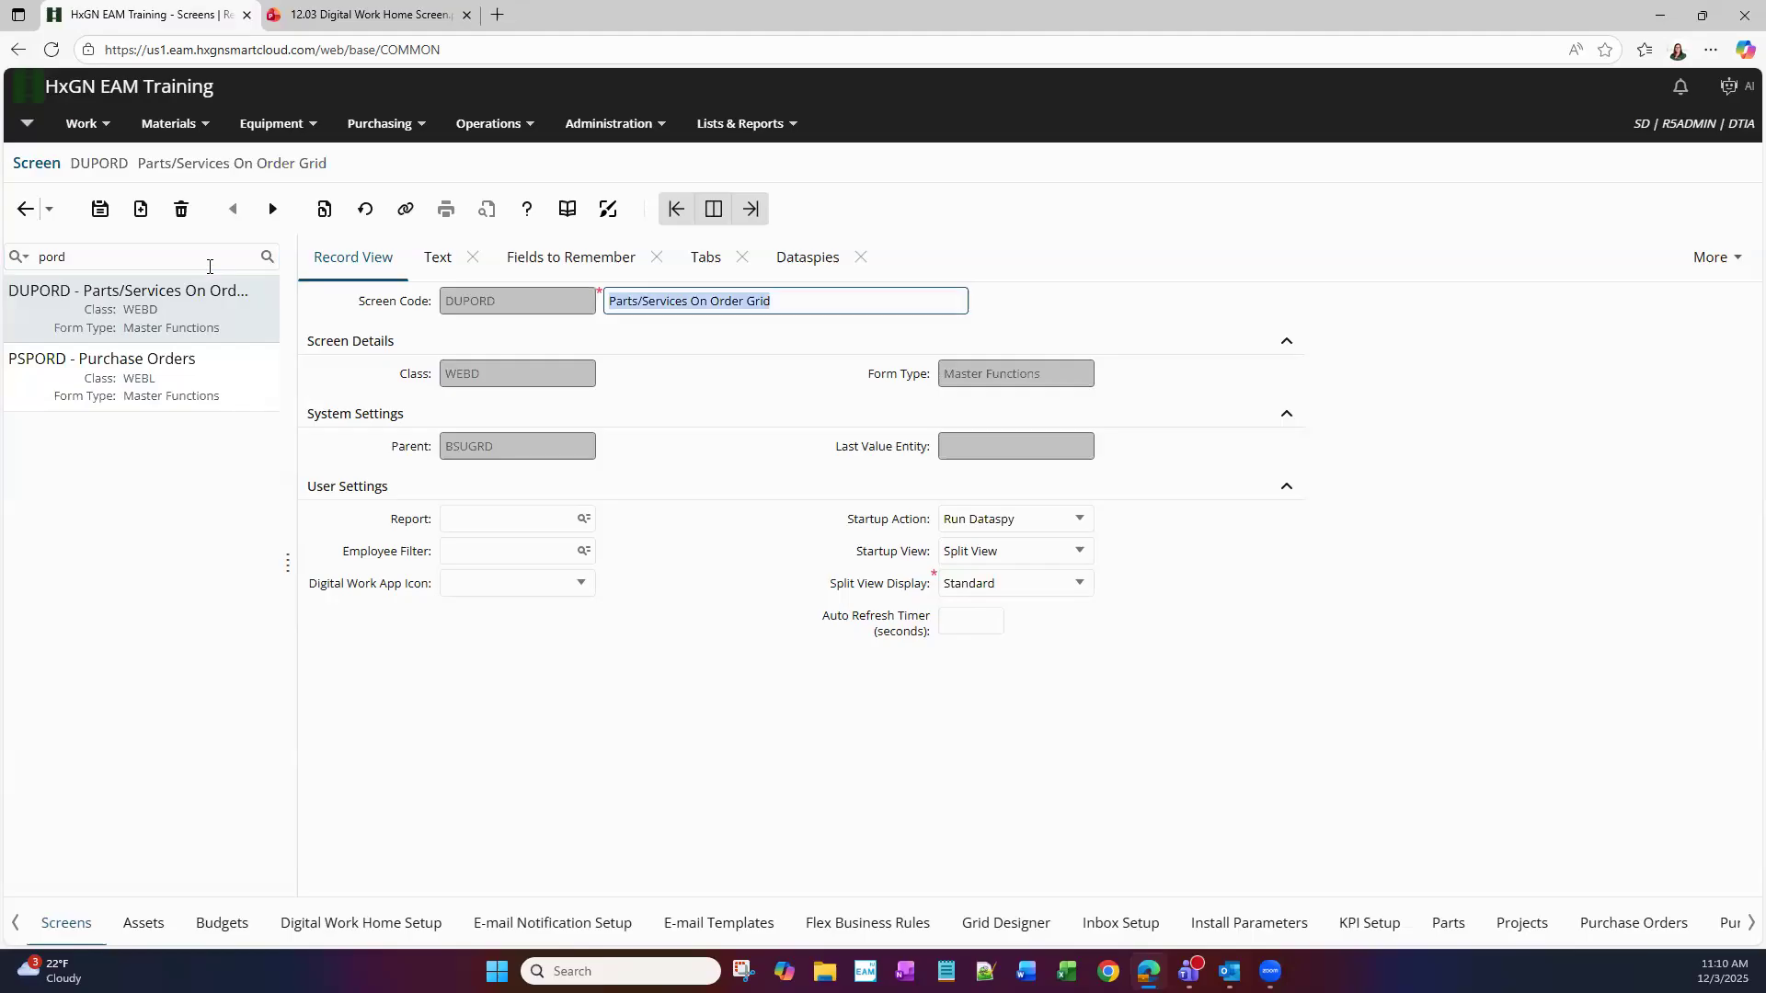
{"action": "left_click", "coordinate": [206, 385]}
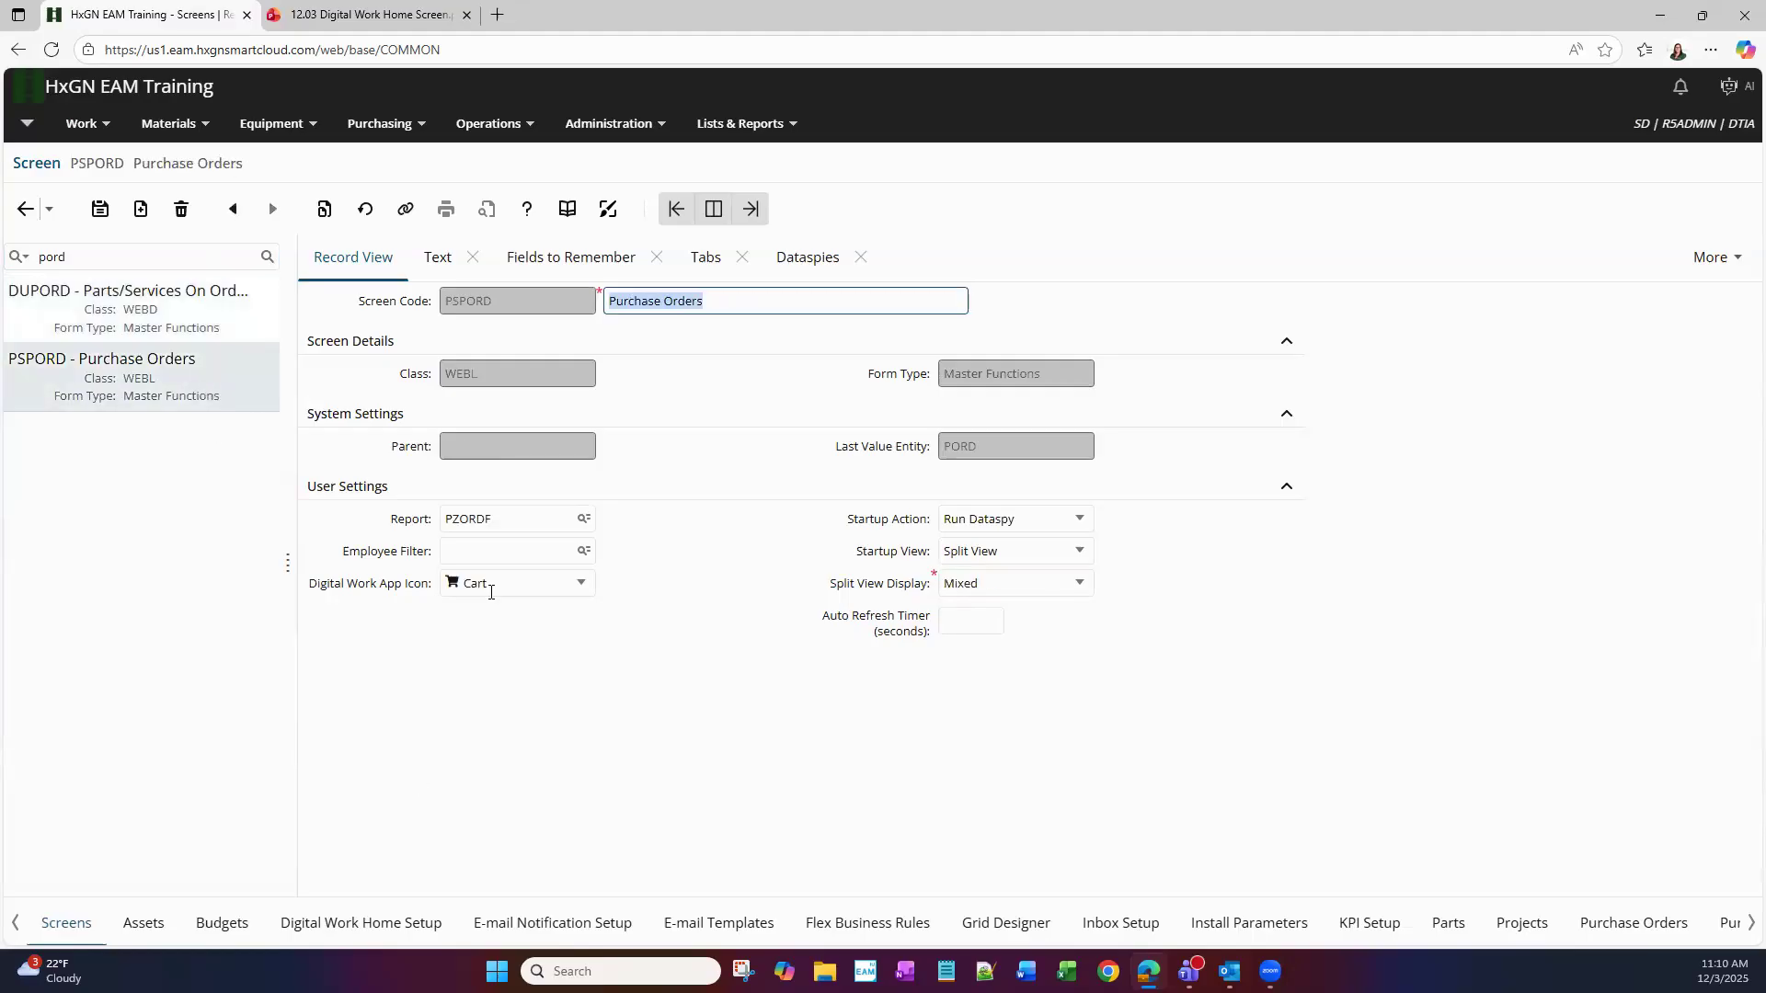
Change the PSPORD Digital Work App Icon from Cart to Person
{"action": "left_click", "coordinate": [581, 594]}
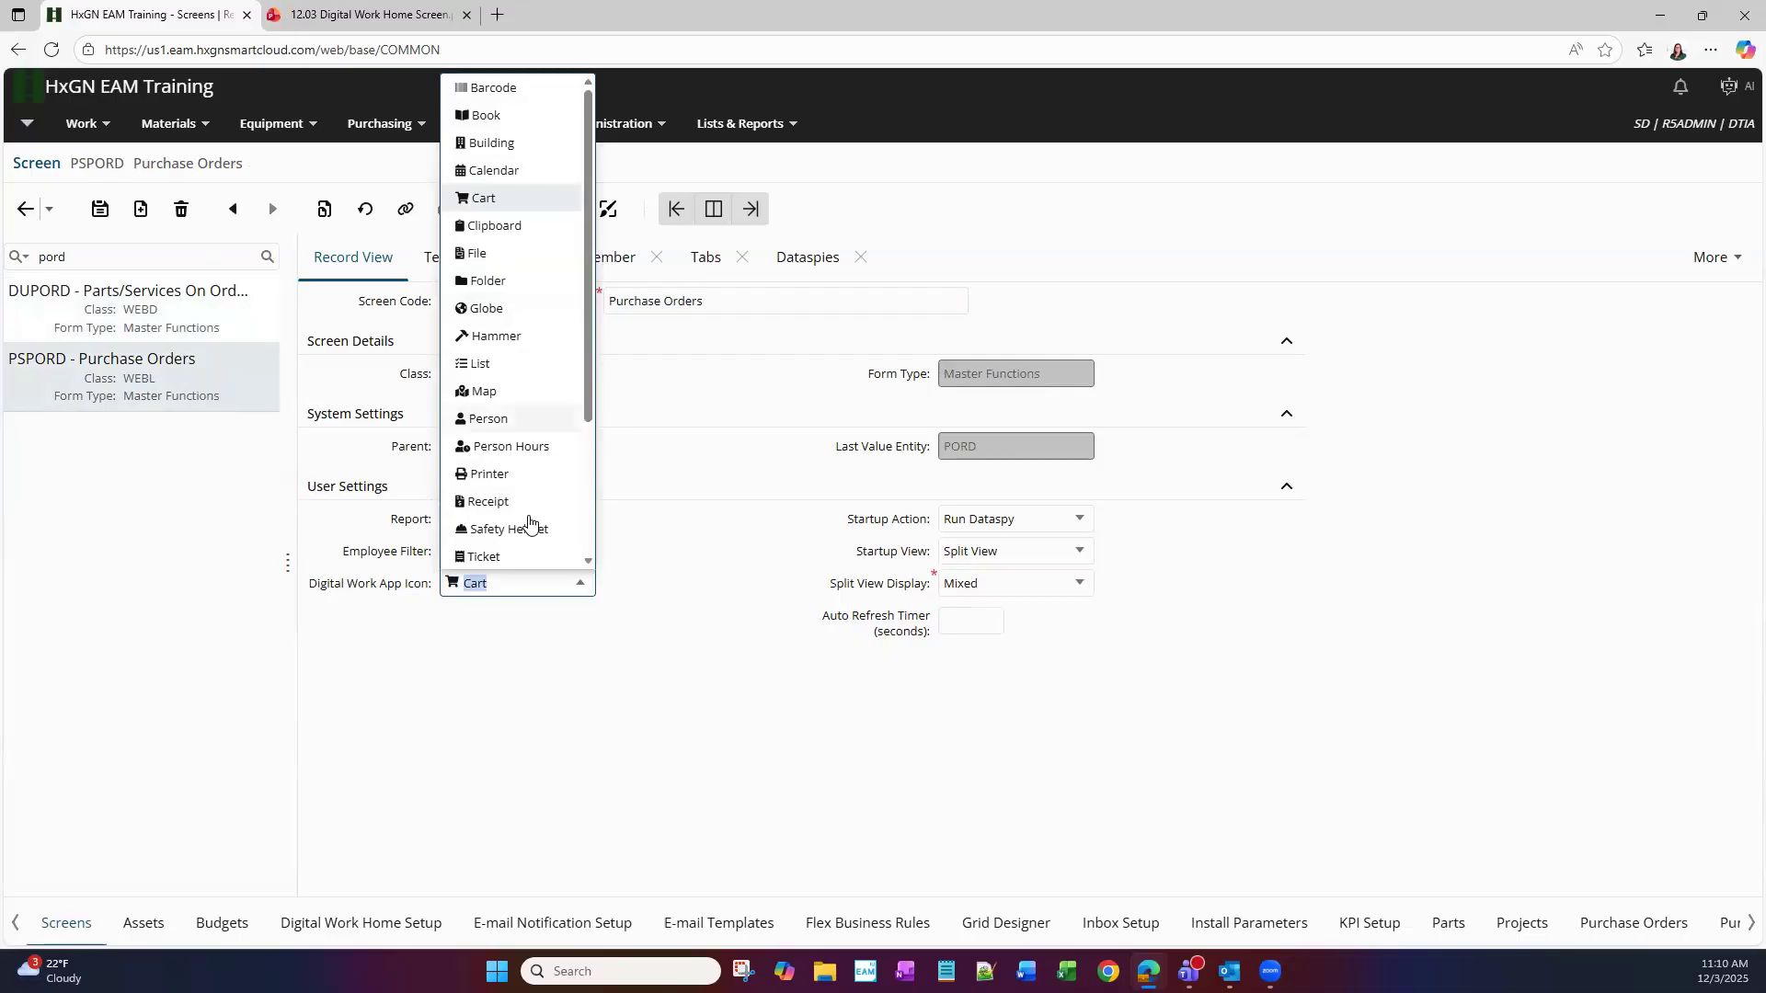
{"action": "scroll", "coordinate": [535, 516], "scroll_direction": "down", "scroll_amount": 2}
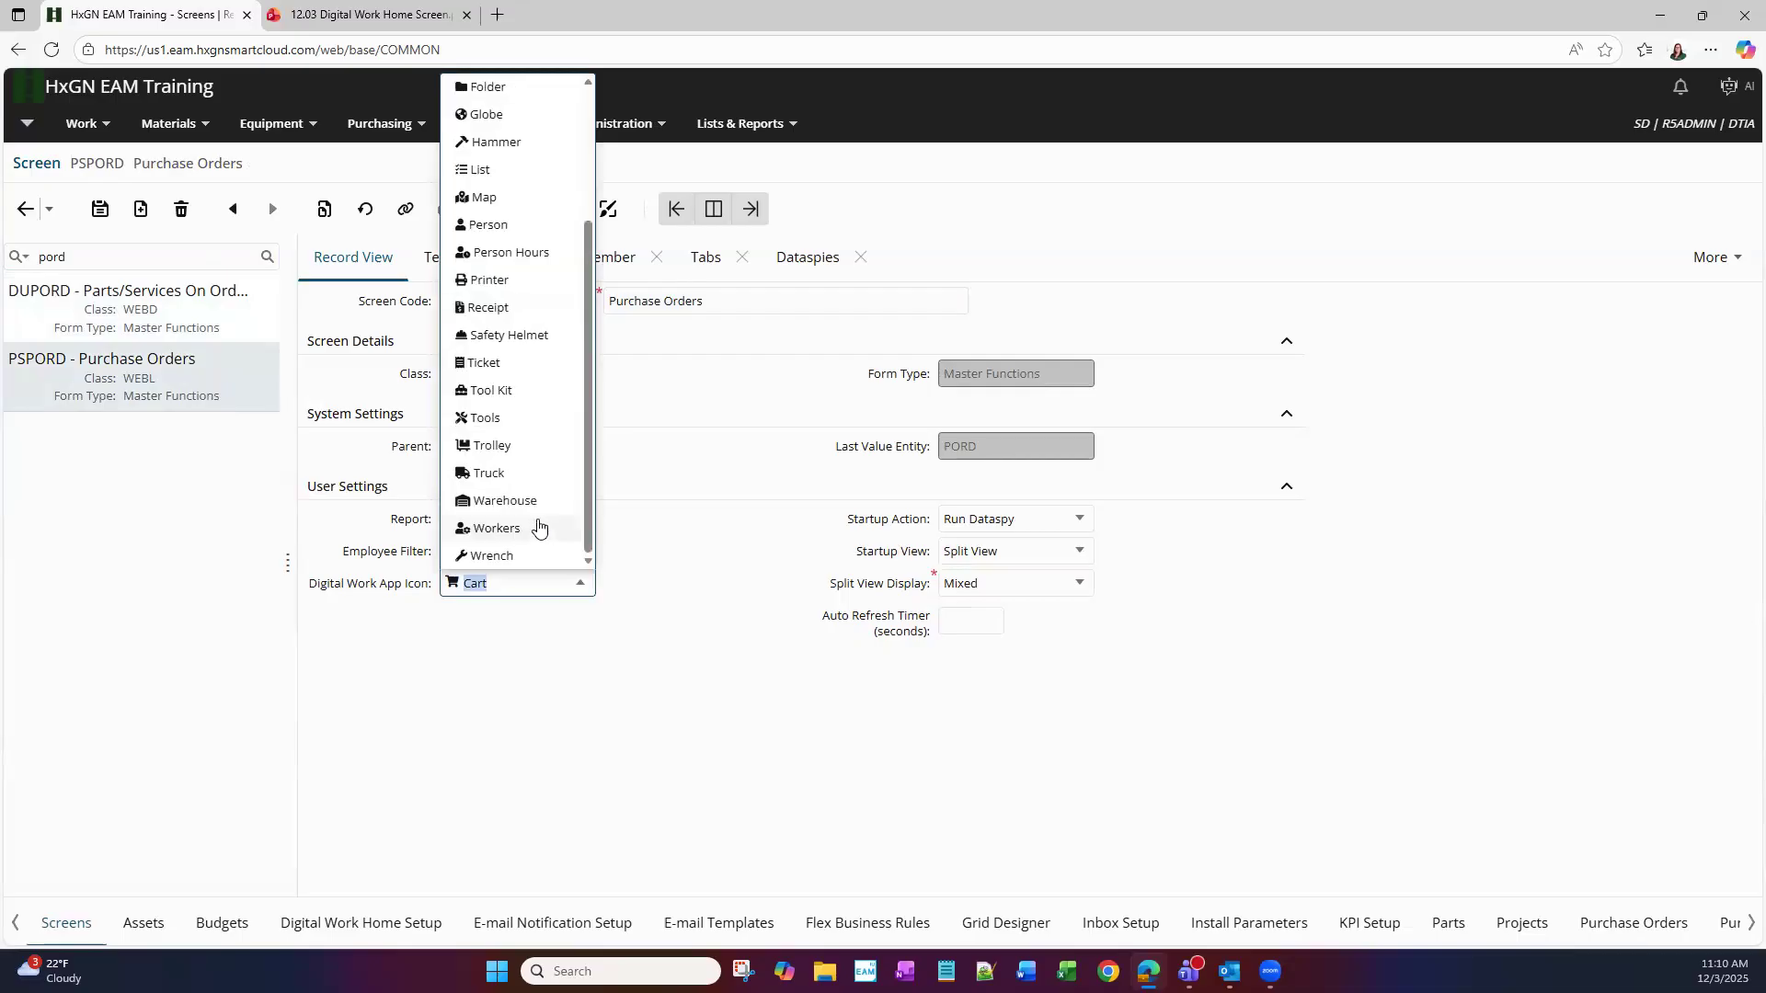
{"action": "left_click", "coordinate": [497, 226]}
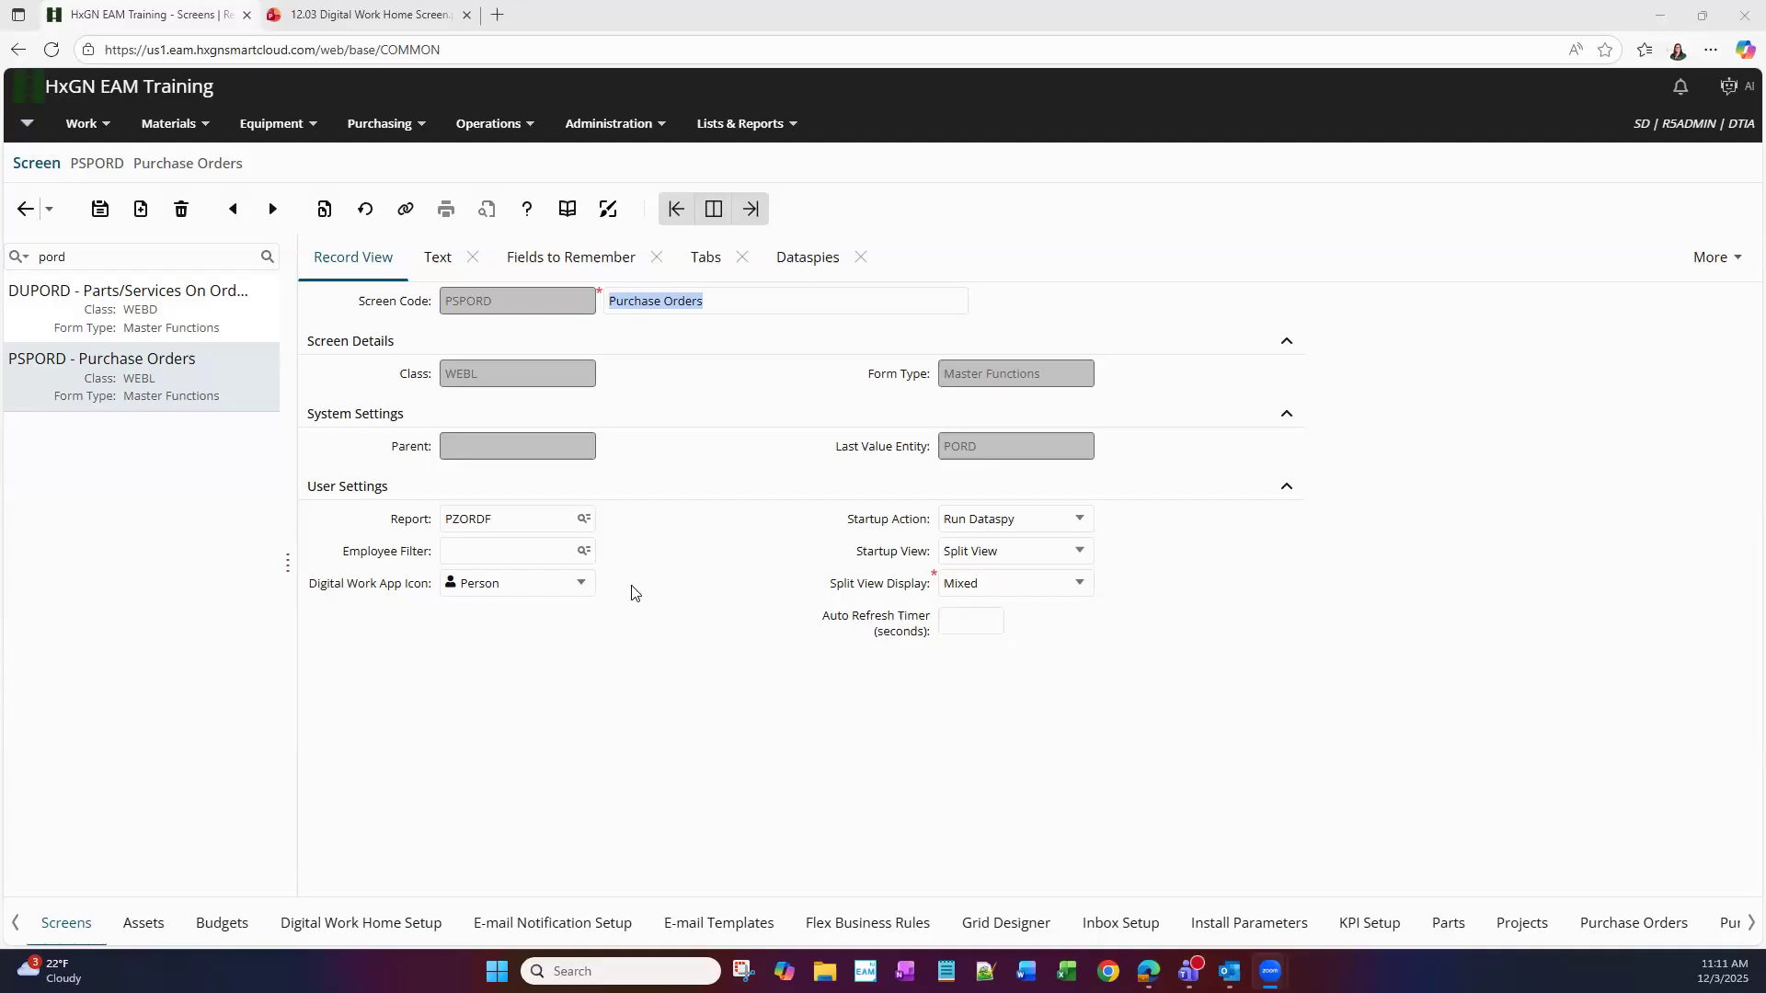
{"action": "left_click", "coordinate": [581, 583]}
{"action": "scroll", "coordinate": [559, 521], "scroll_direction": "up", "scroll_amount": 3}
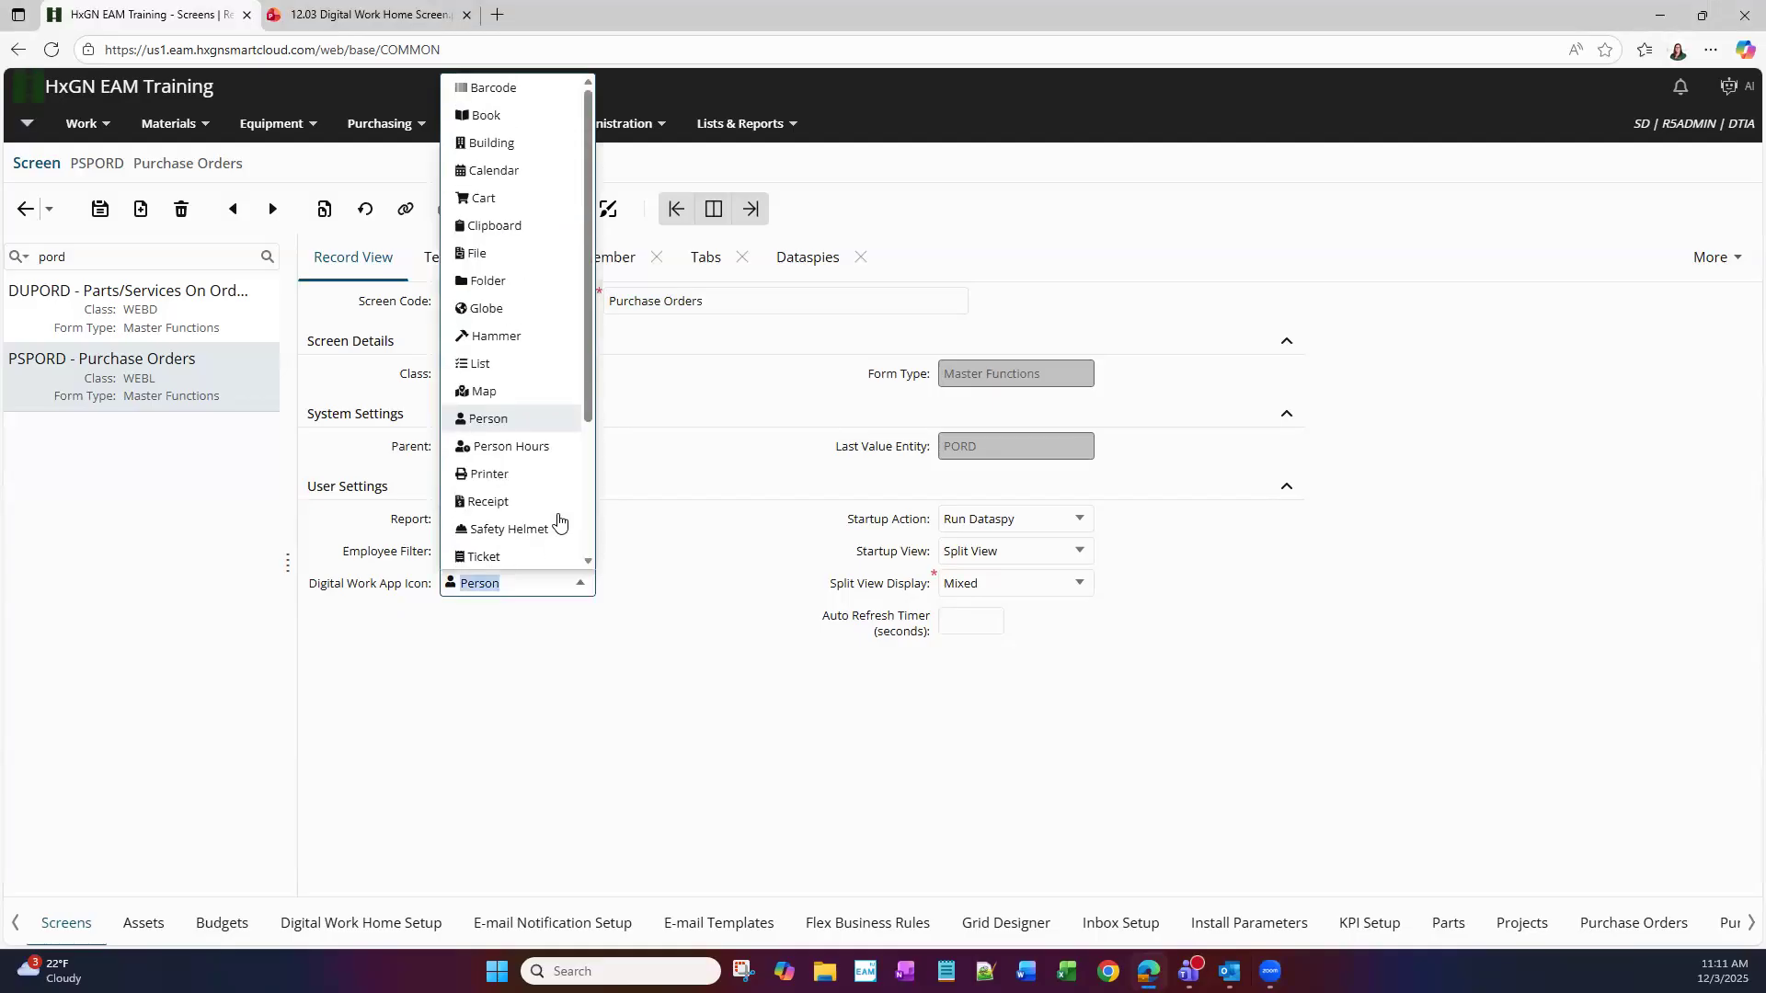
{"action": "scroll", "coordinate": [559, 522], "scroll_direction": "down", "scroll_amount": 3}
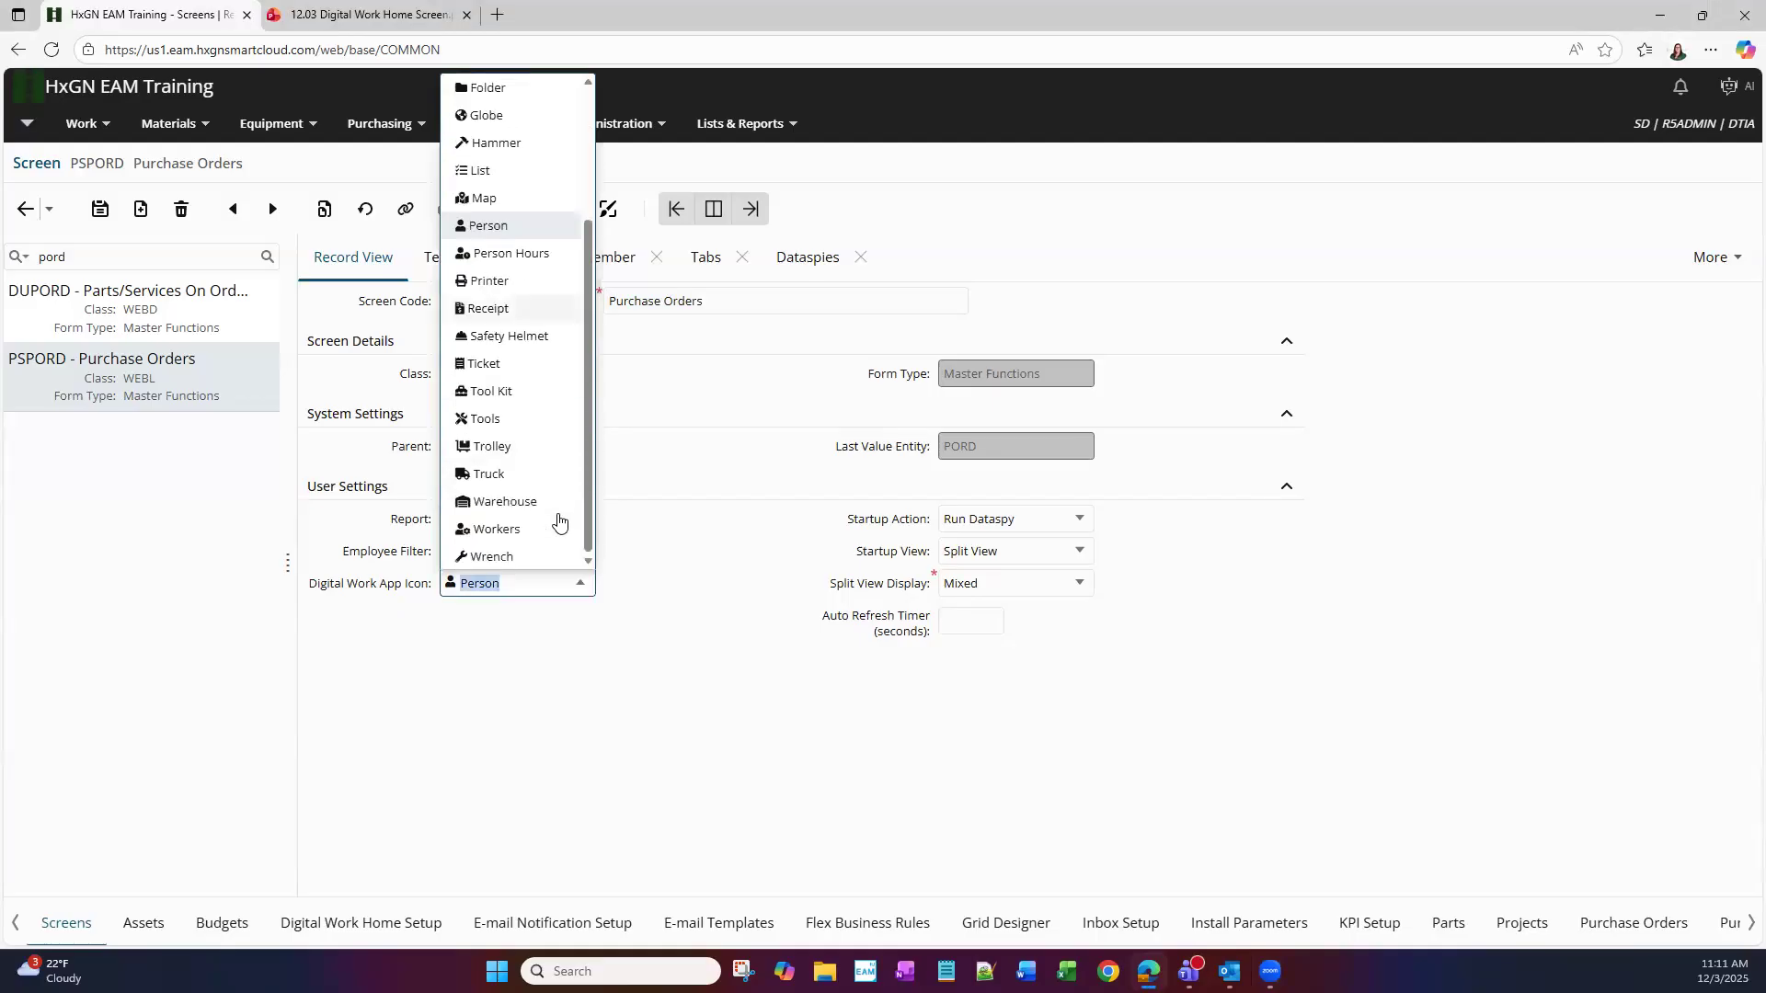
{"action": "left_click", "coordinate": [703, 588]}
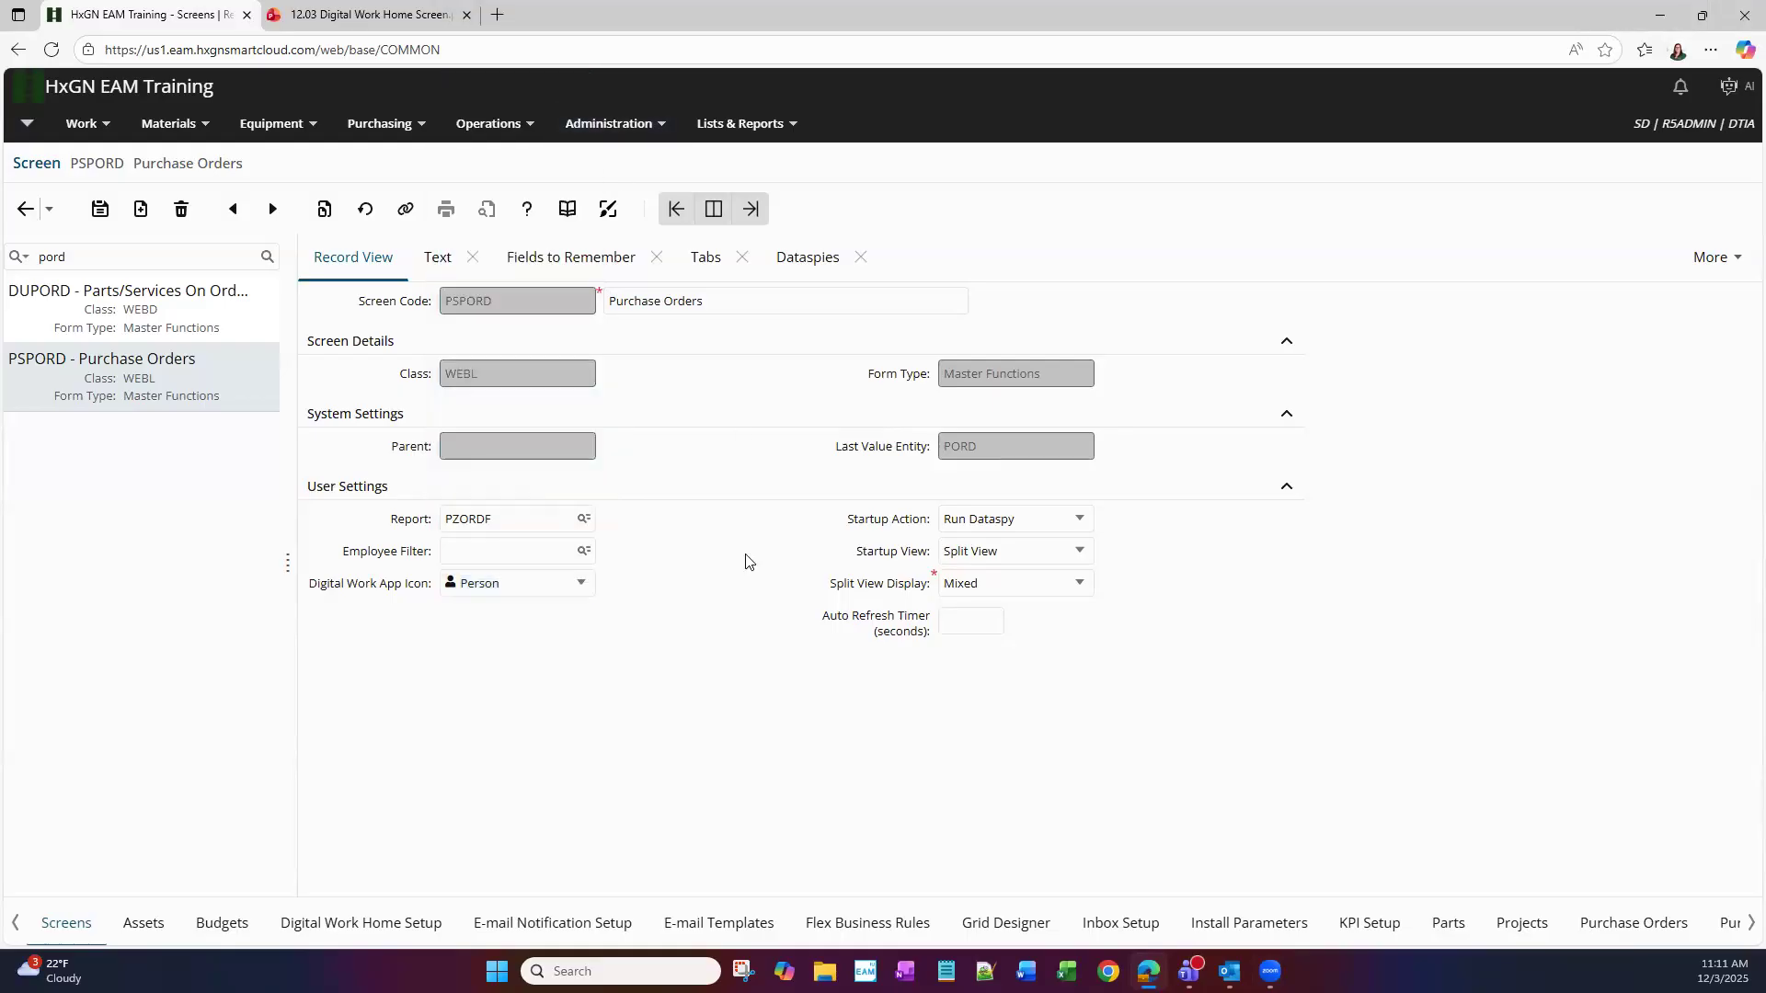
{"action": "left_click", "coordinate": [612, 124]}
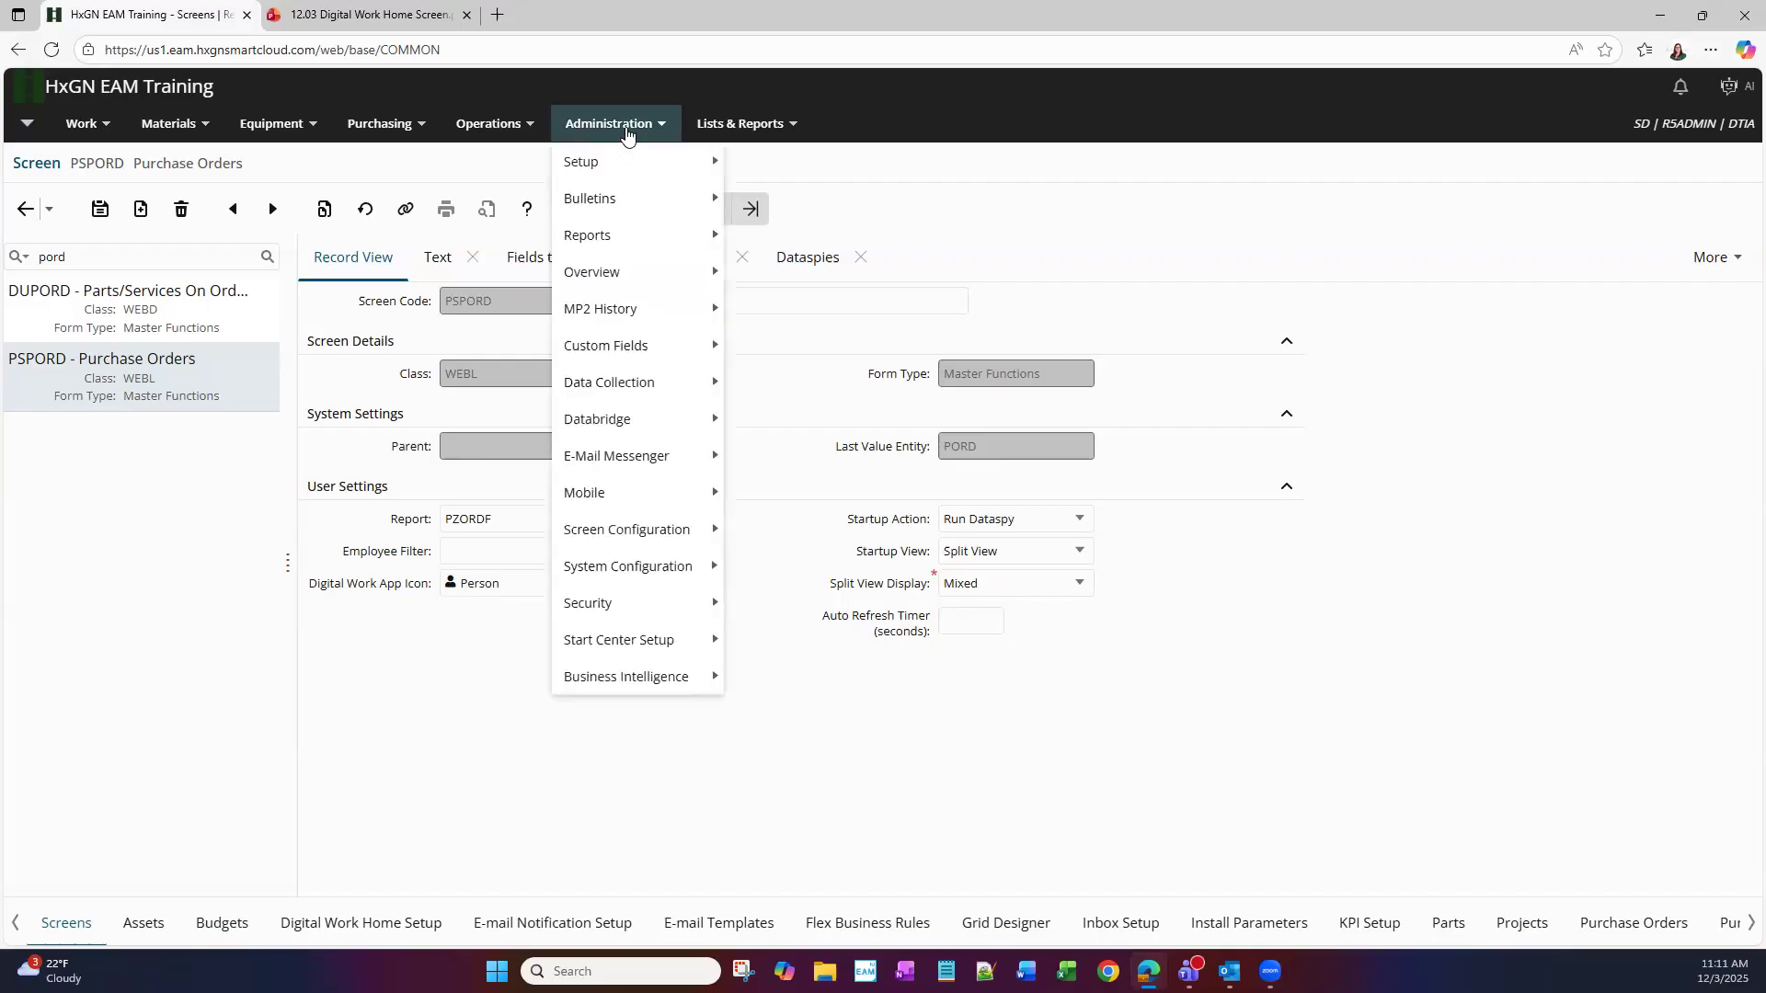
Find the r5admin user group in User Groups and show its empty Digital Work Home tab
{"action": "mouse_move", "coordinate": [680, 607]}
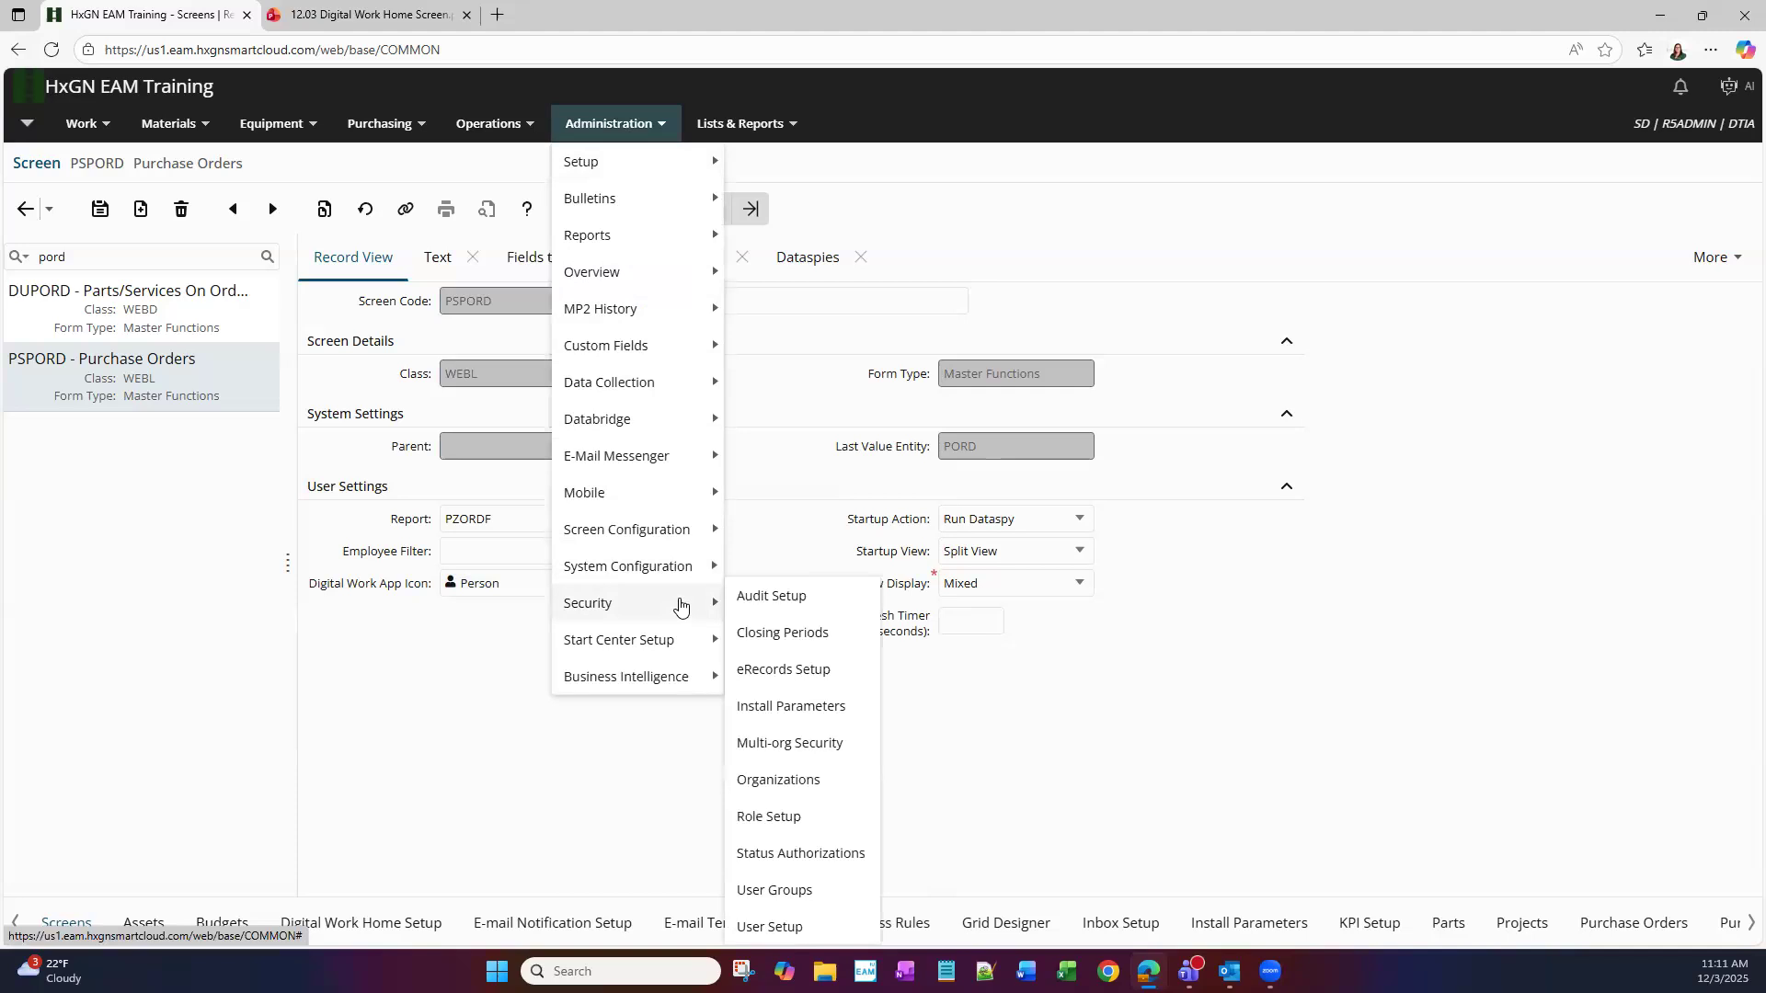
{"action": "left_click", "coordinate": [854, 895]}
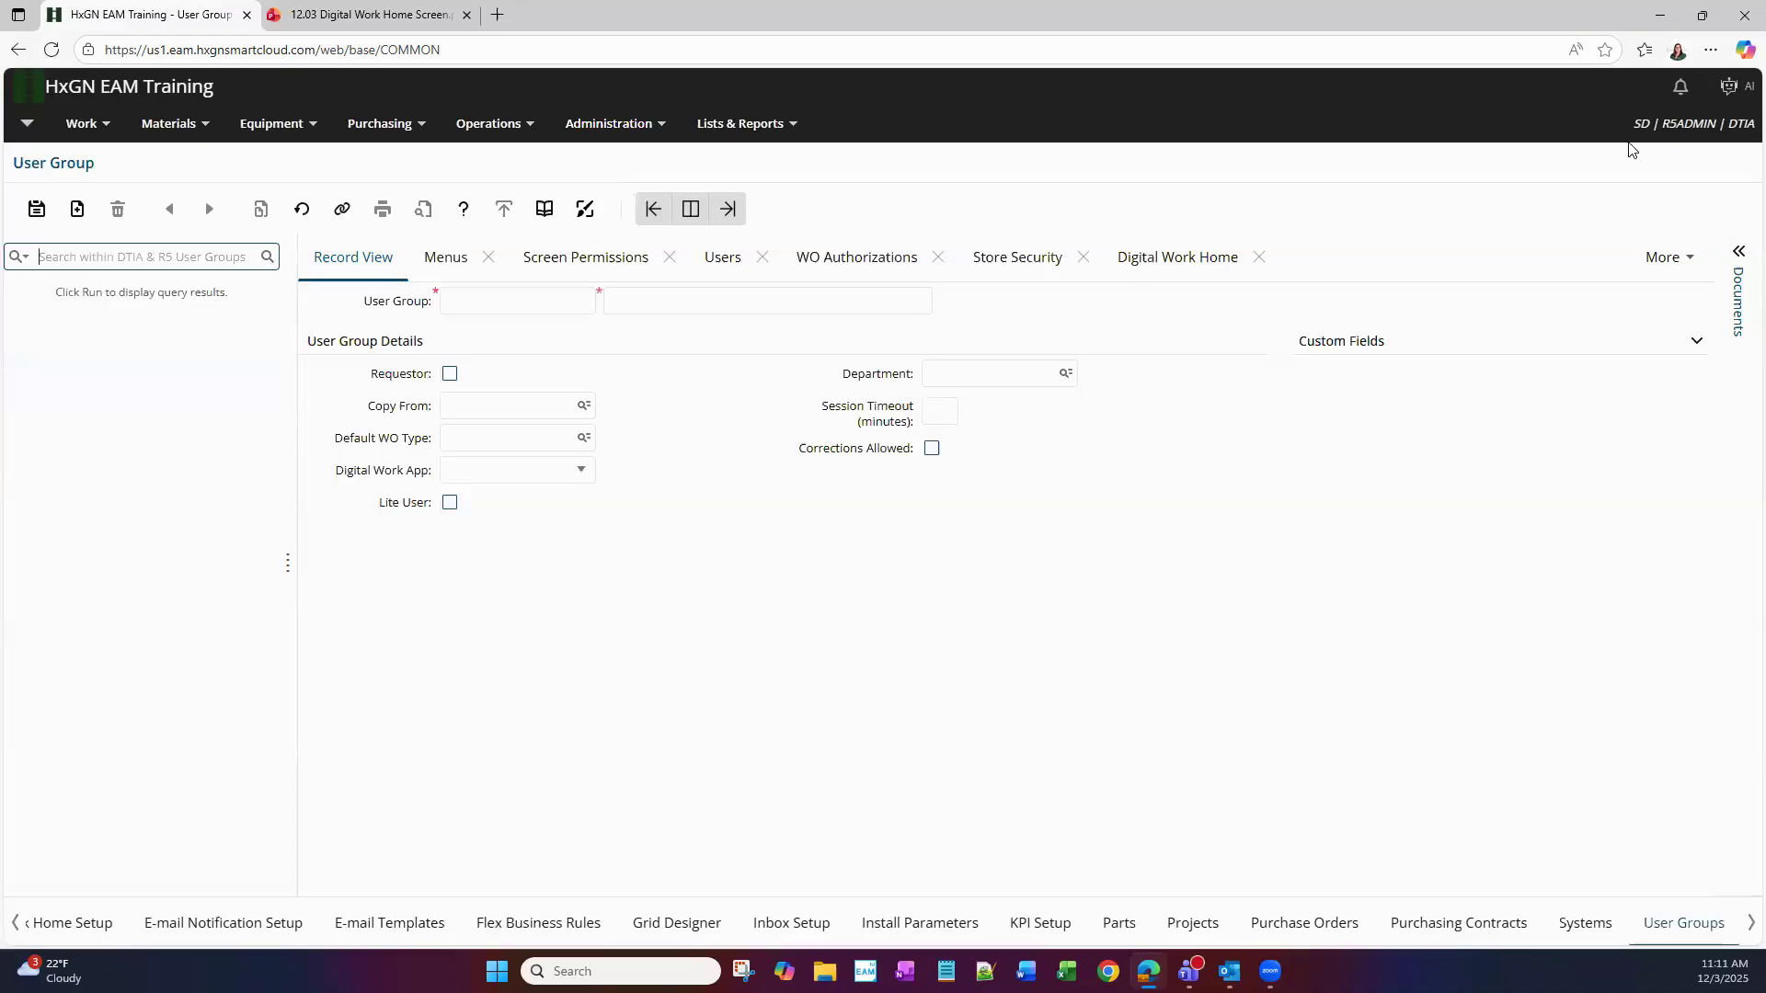
{"action": "type", "text": "r5admi"}
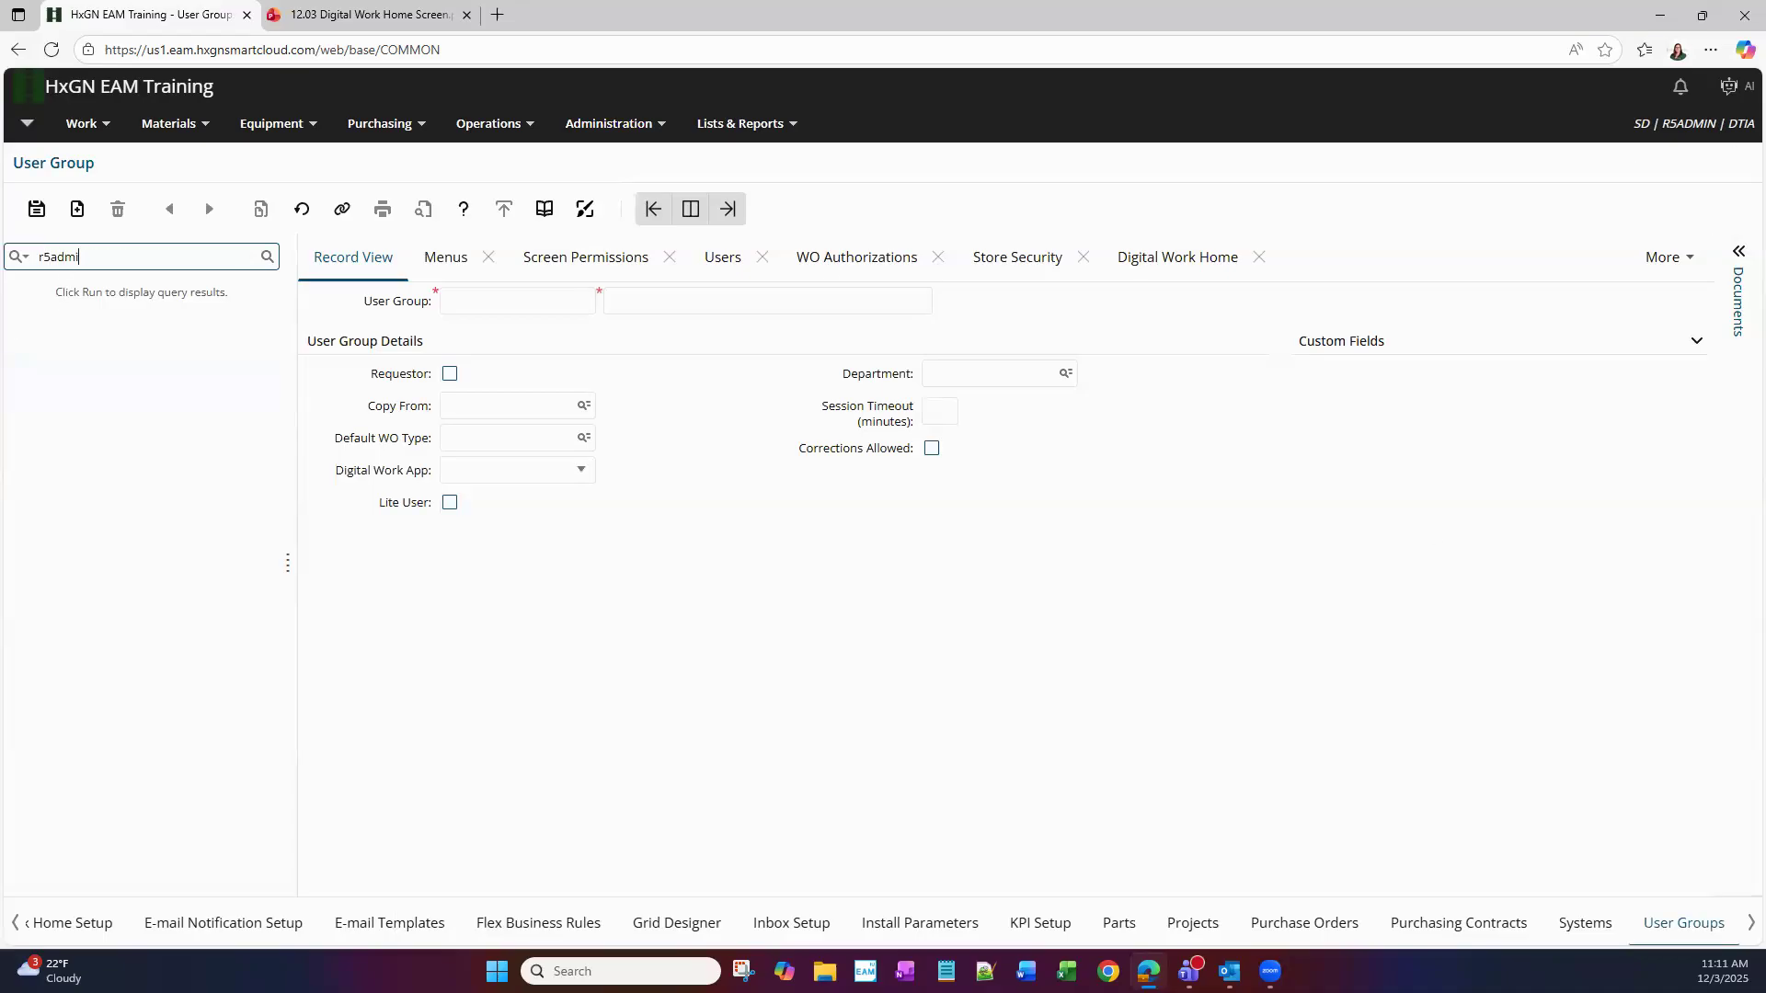
{"action": "type", "text": "n"}
{"action": "key", "text": "Return"}
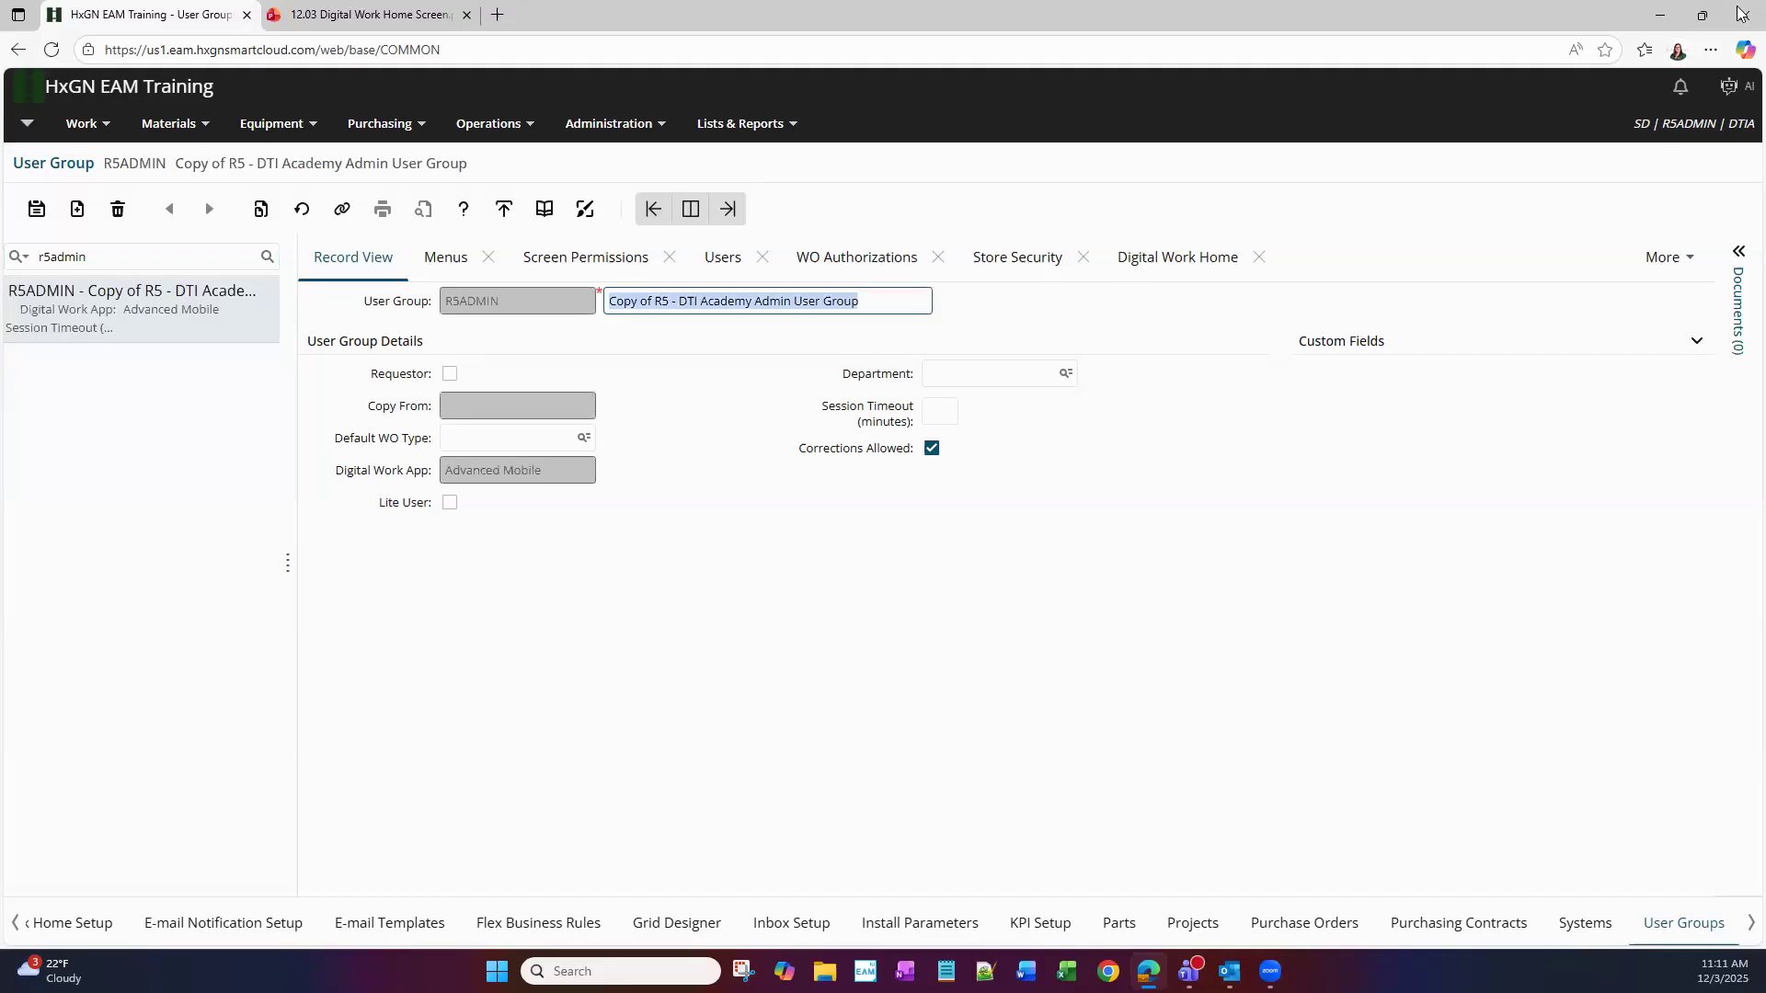
{"action": "left_click", "coordinate": [1180, 262]}
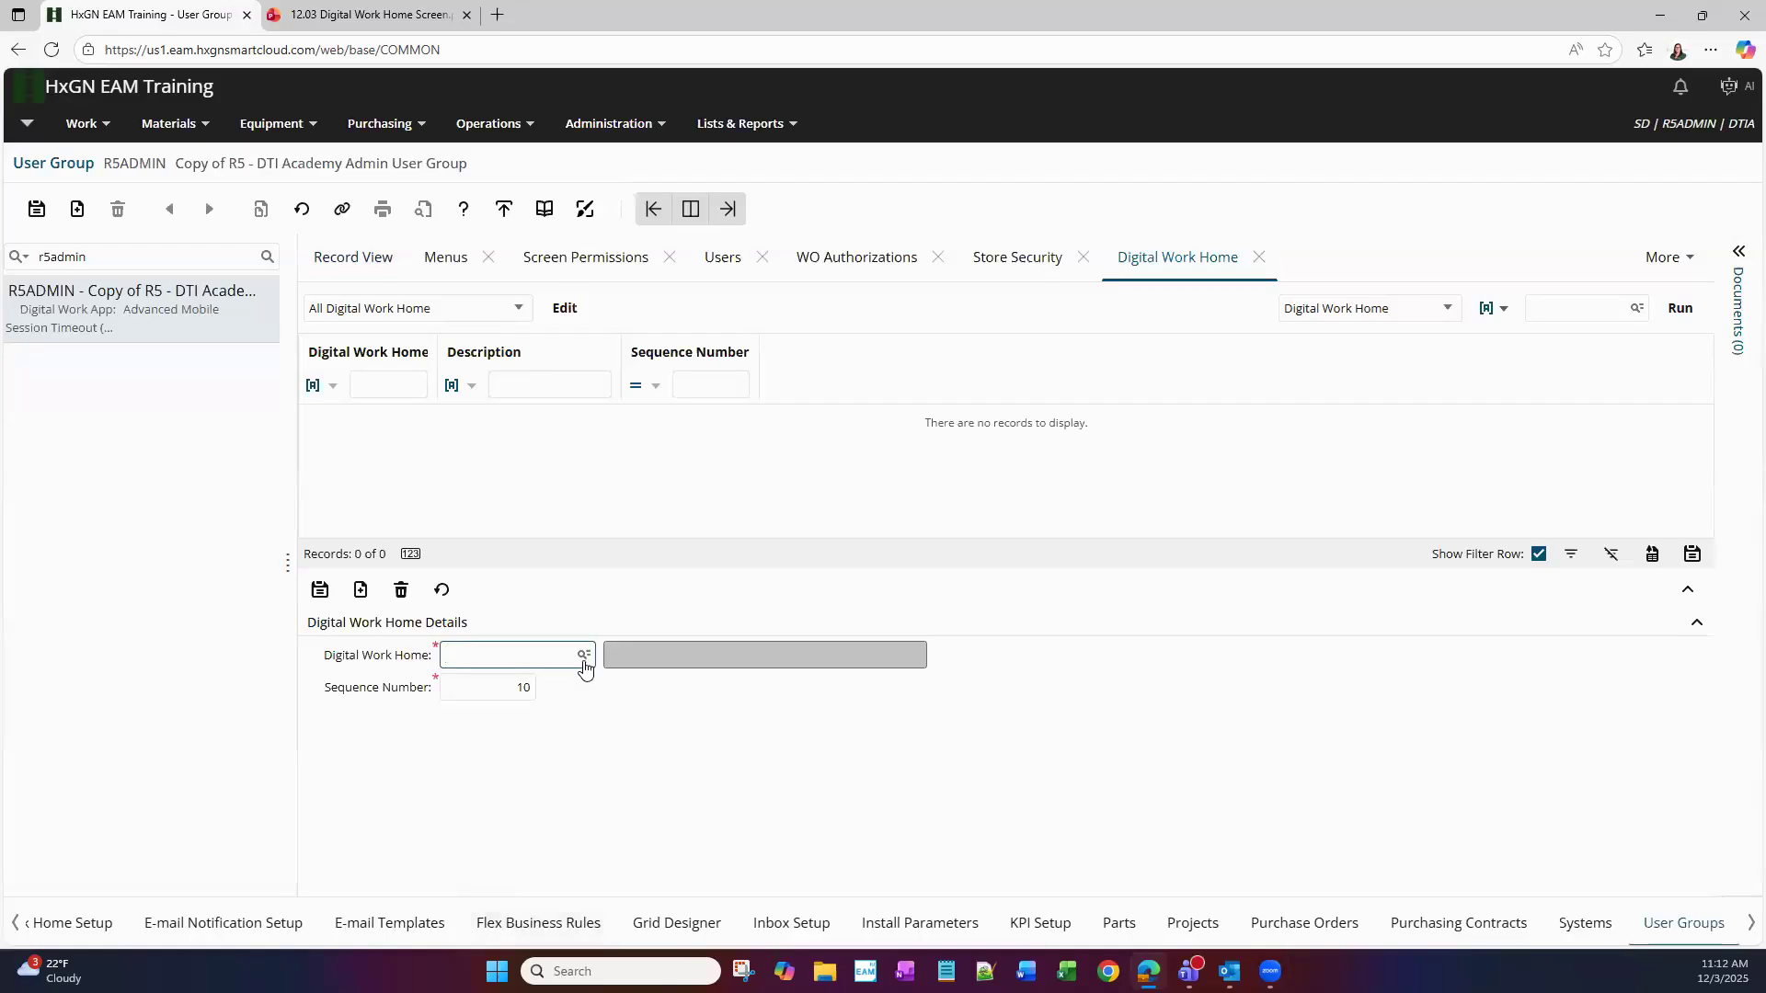
Add PSPORD Purchase Order, DT-007 My Assigned WOs and WSWREQ Submit WReq as Digital Work Home entries
{"action": "left_click", "coordinate": [583, 657]}
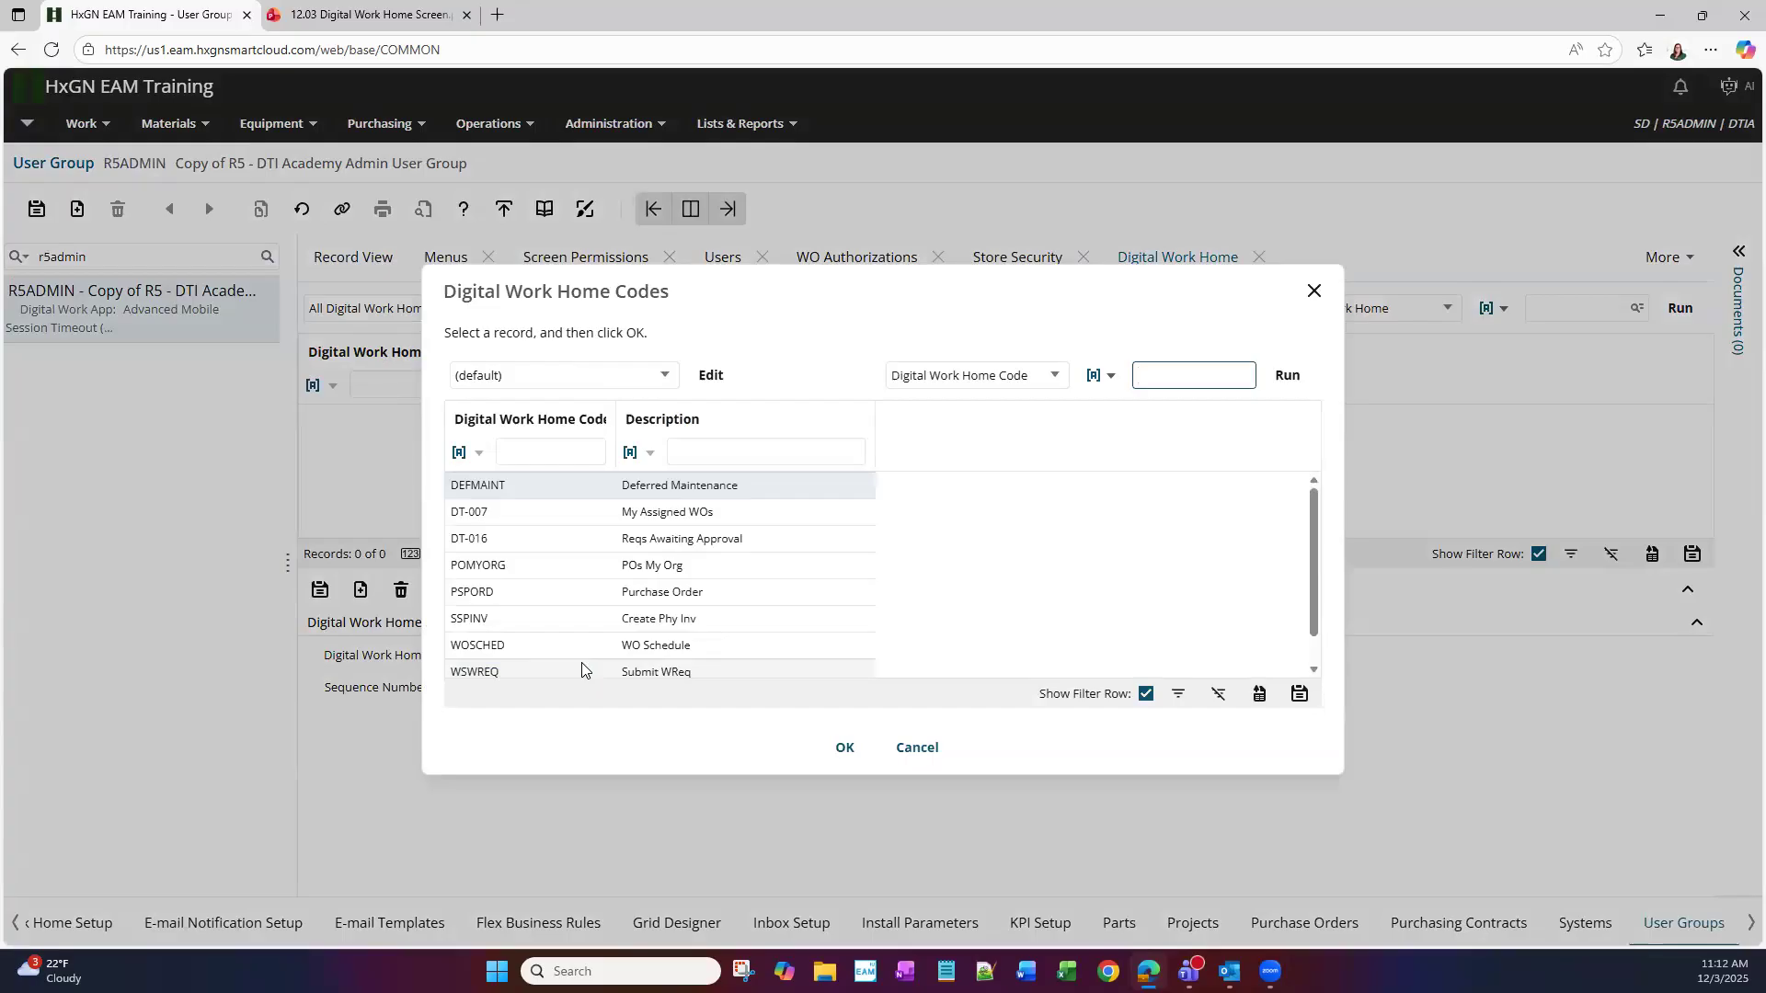
{"action": "double_click", "coordinate": [664, 592]}
{"action": "left_click", "coordinate": [319, 593]}
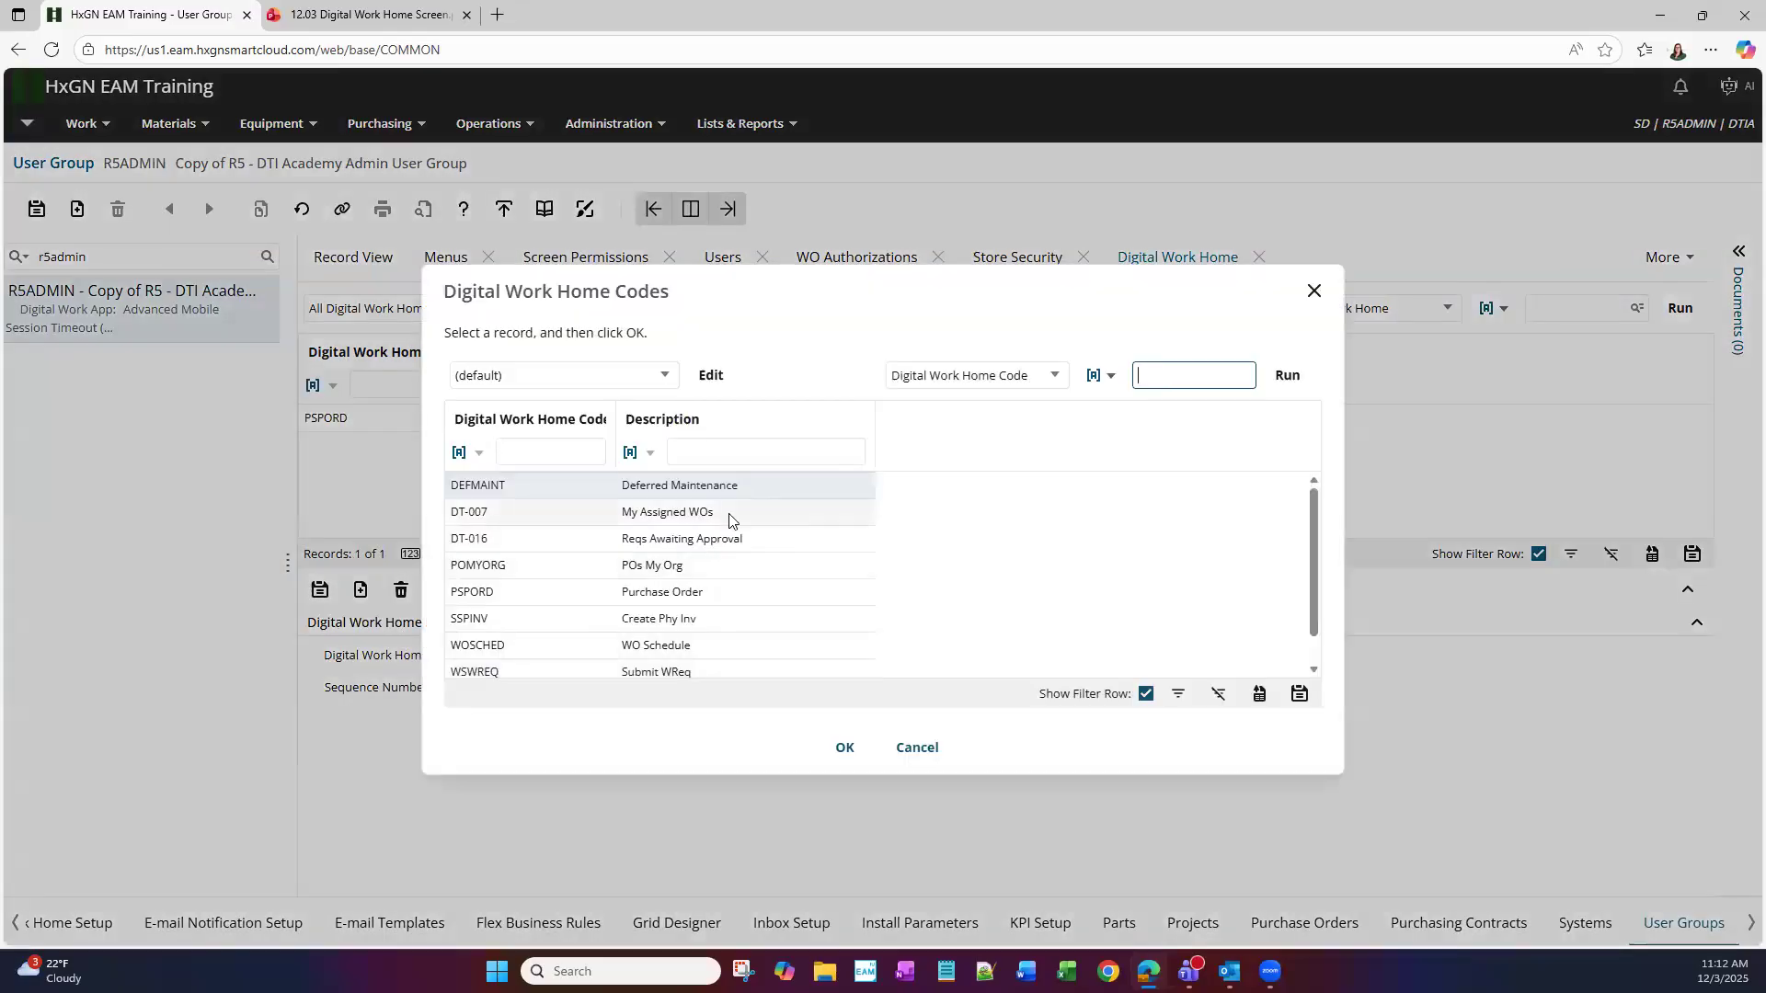
{"action": "double_click", "coordinate": [729, 516]}
{"action": "left_click", "coordinate": [331, 607]}
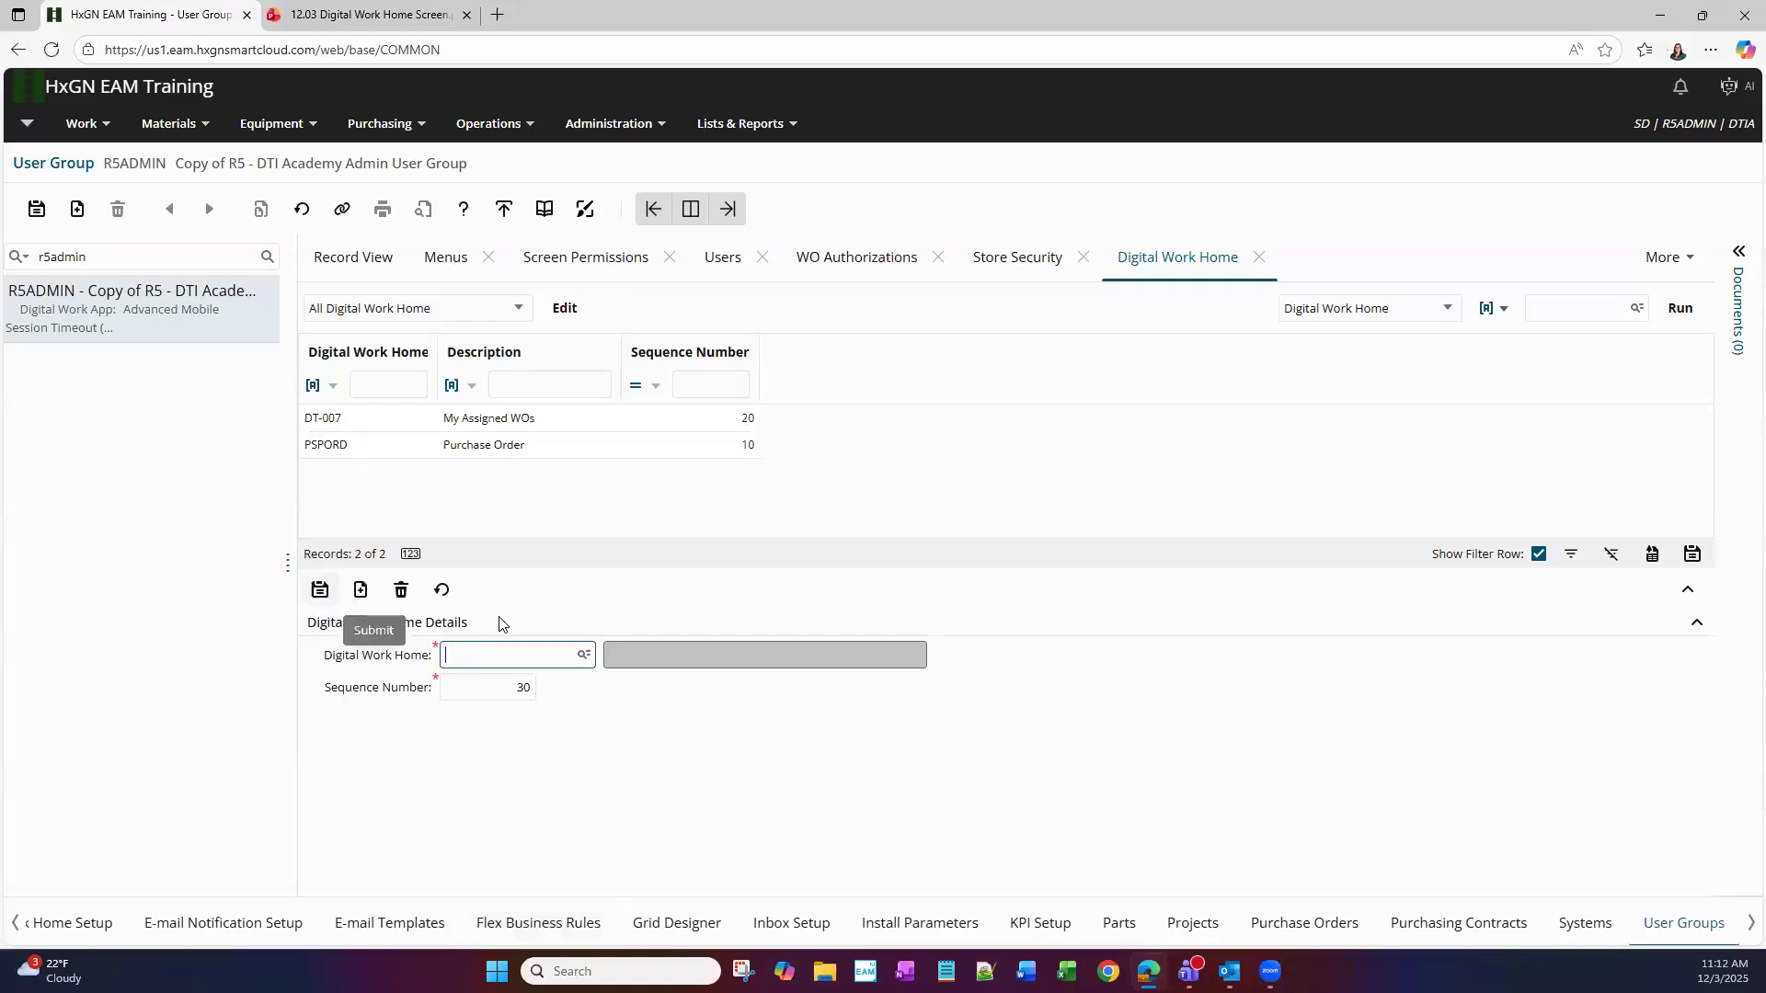
{"action": "left_click", "coordinate": [584, 656]}
{"action": "scroll", "coordinate": [641, 620], "scroll_direction": "down", "scroll_amount": 1}
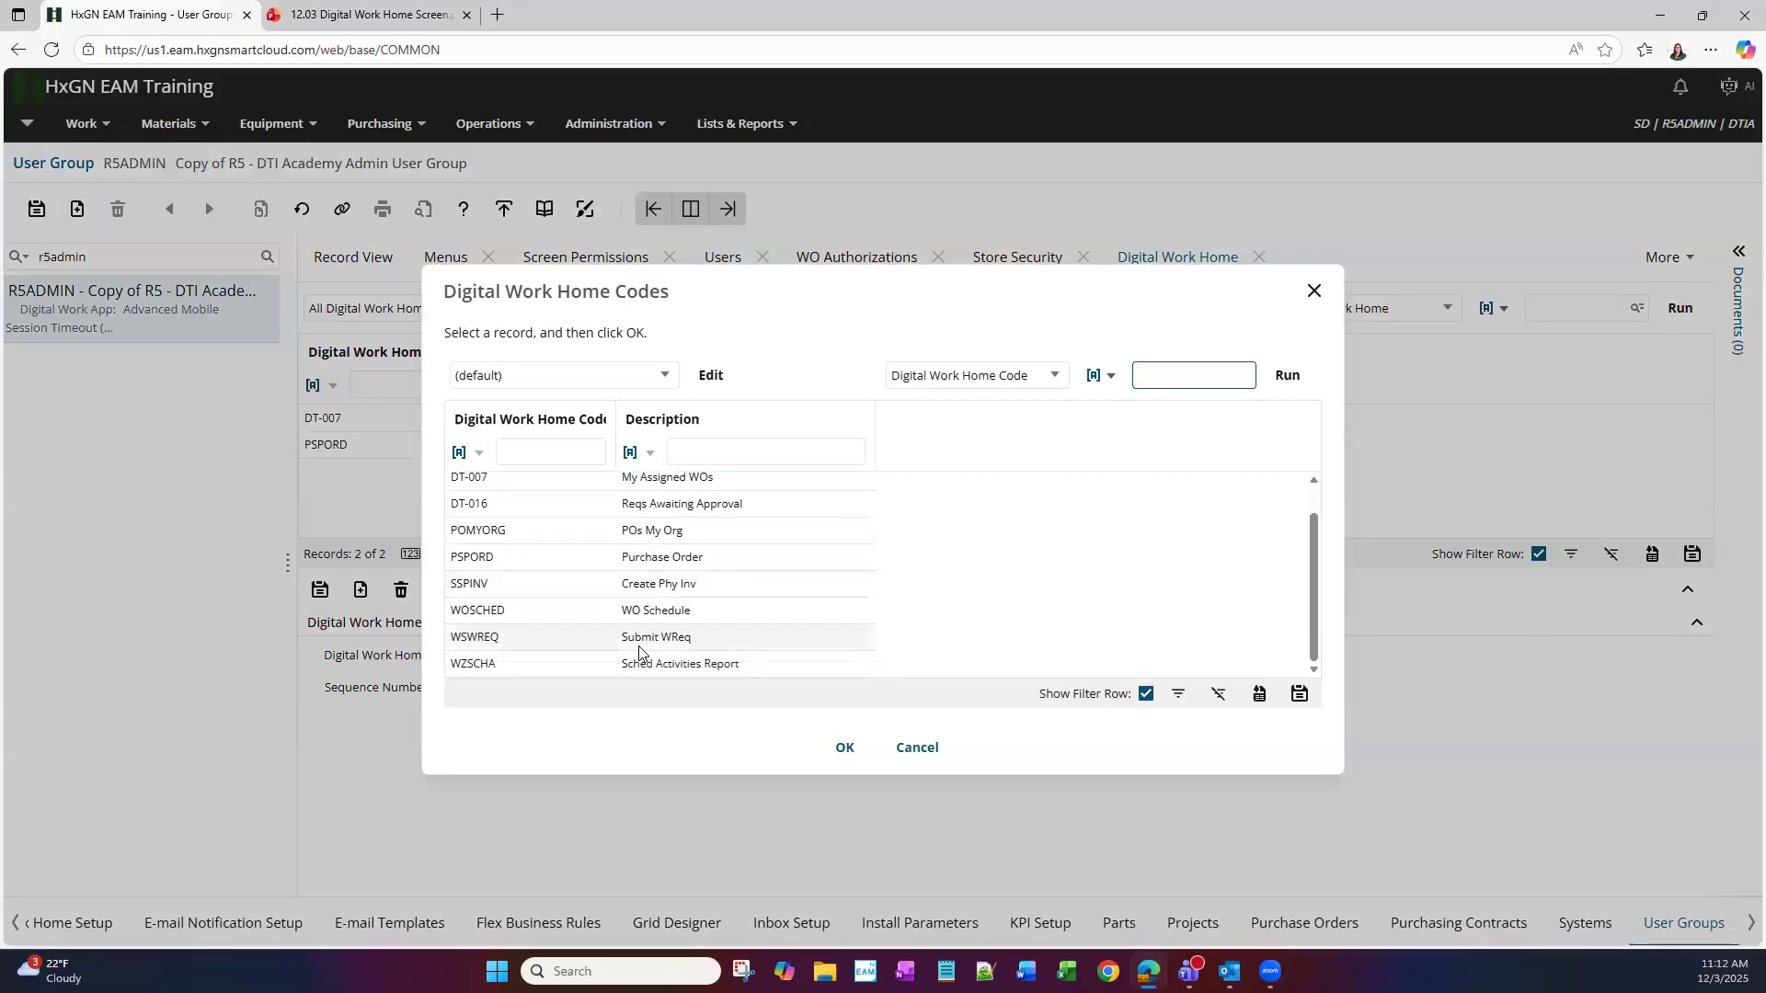
{"action": "double_click", "coordinate": [647, 643]}
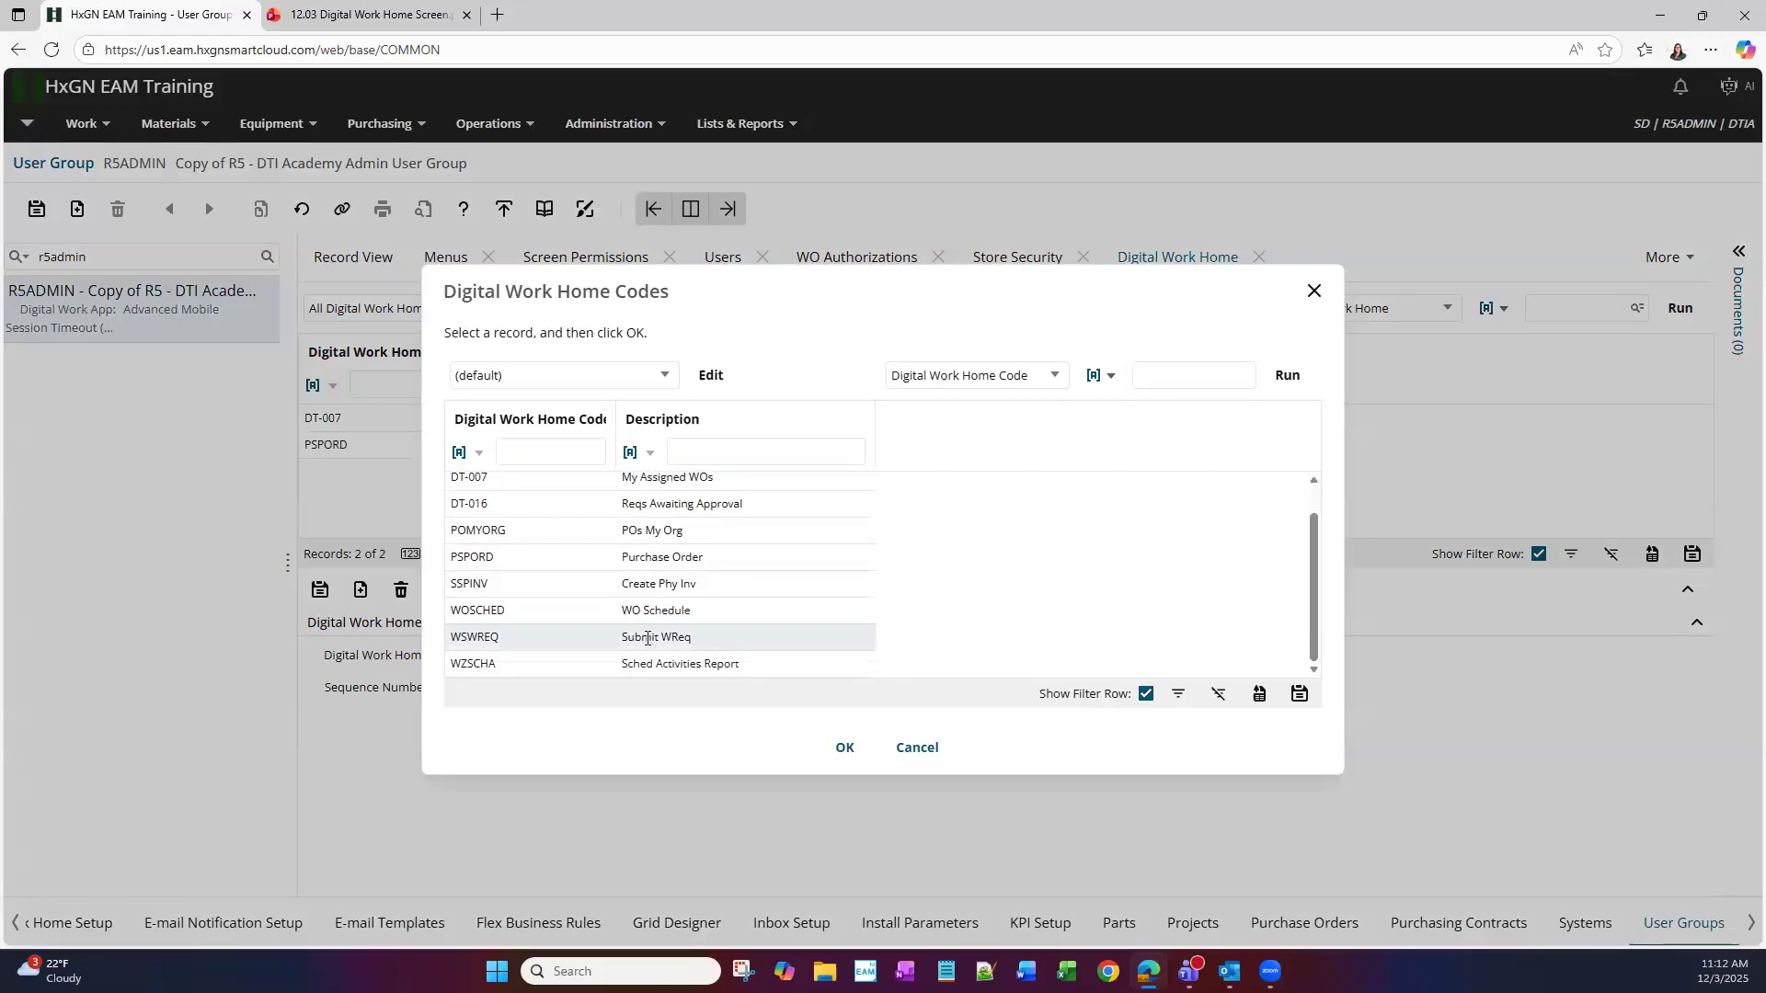
{"action": "left_click", "coordinate": [318, 590]}
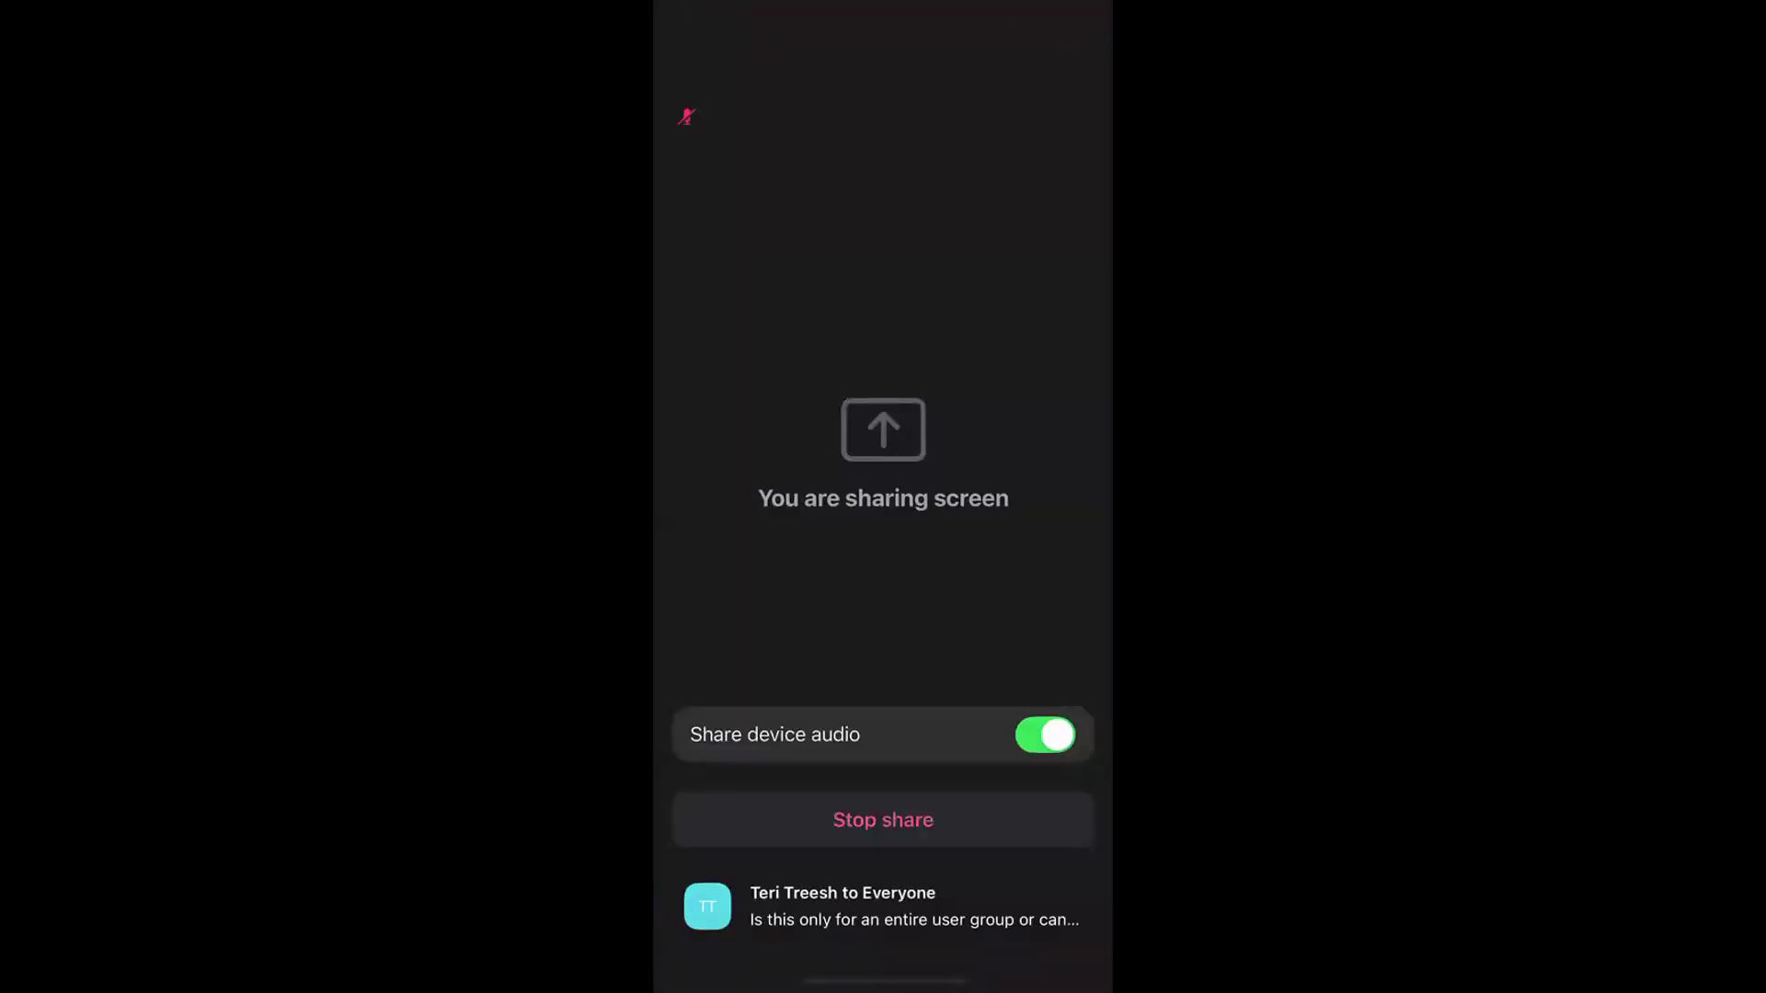
Leave Zoom's screen-share page and launch Digital Work from the Work/Travel folder
{"action": "left_click_drag", "start_coordinate": [882, 982], "coordinate": [883, 551]}
{"action": "left_click_drag", "start_coordinate": [942, 175], "coordinate": [689, 368]}
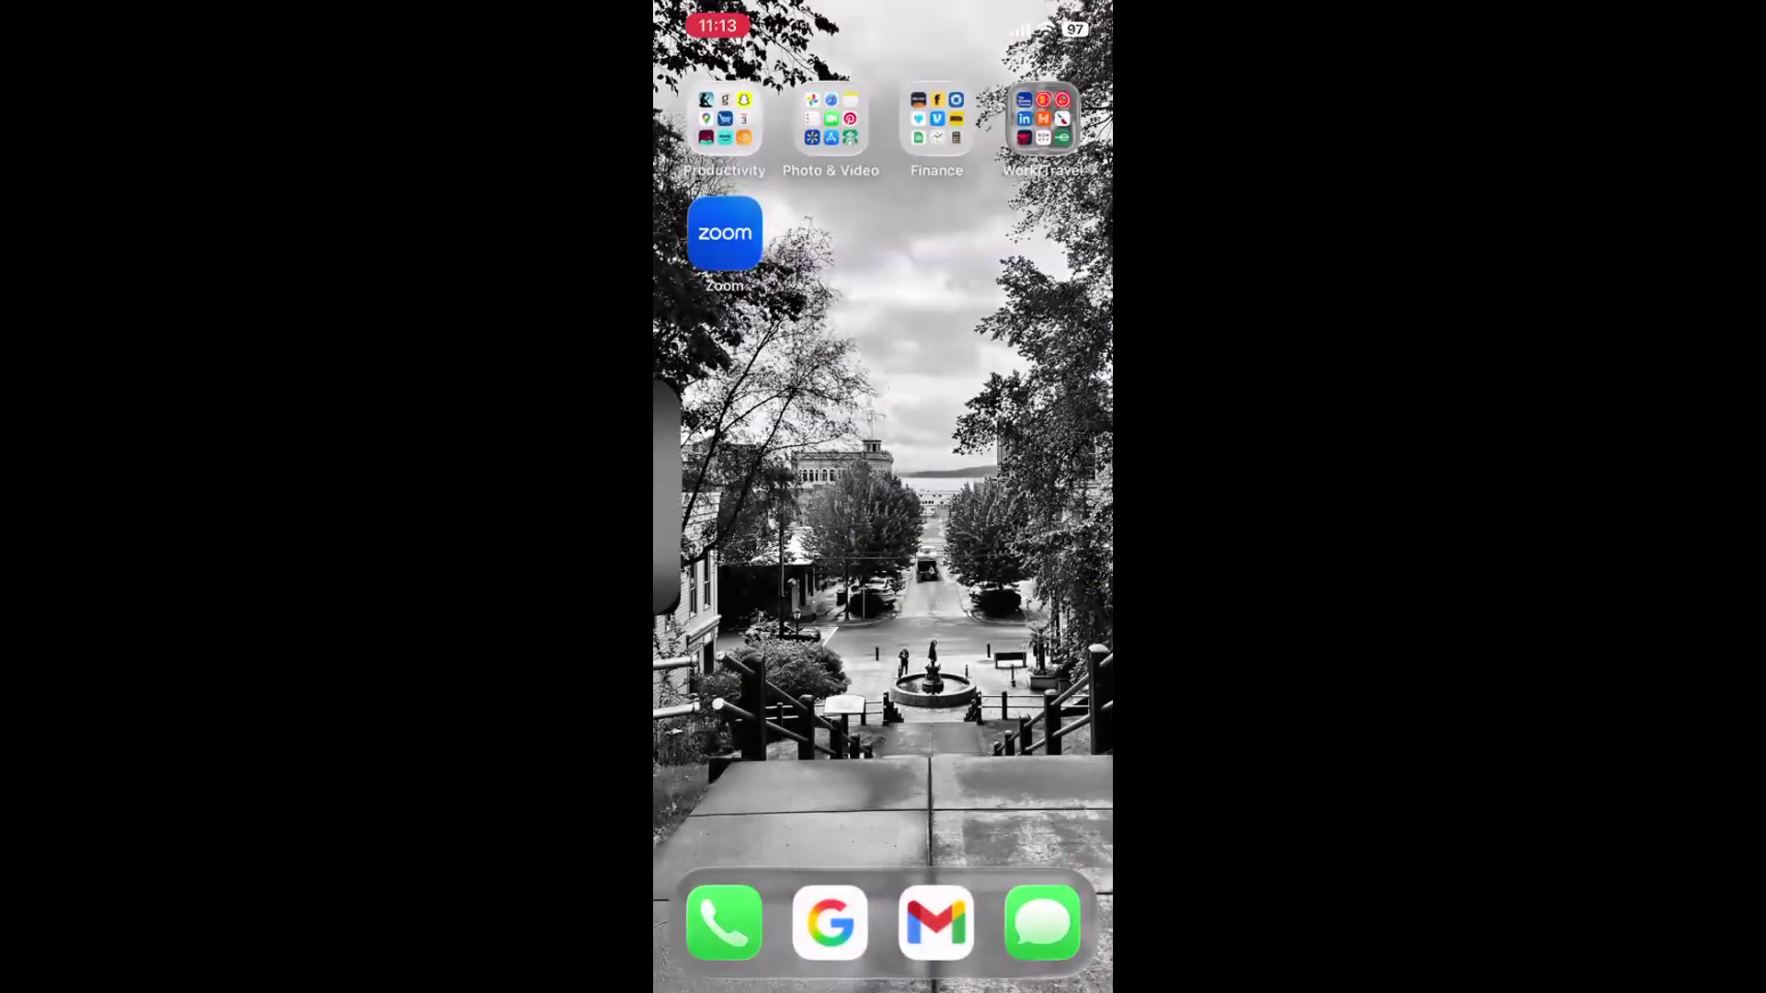
{"action": "left_click", "coordinate": [1042, 117]}
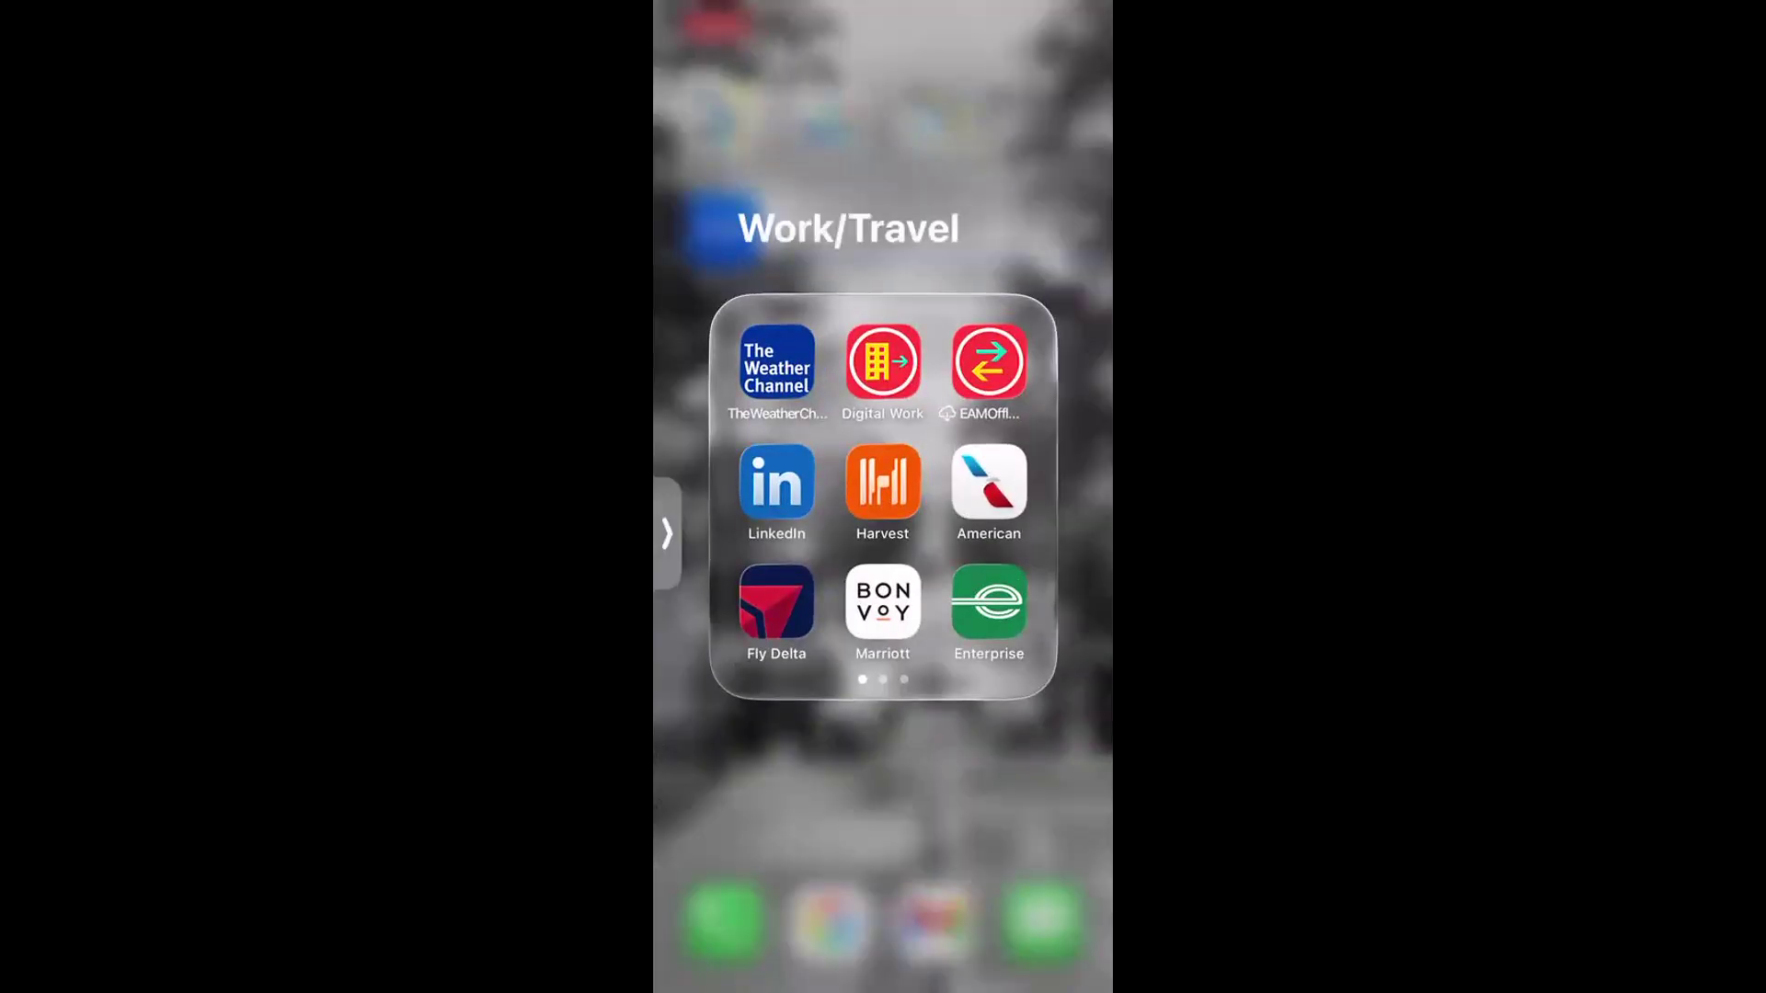
{"action": "left_click", "coordinate": [883, 361]}
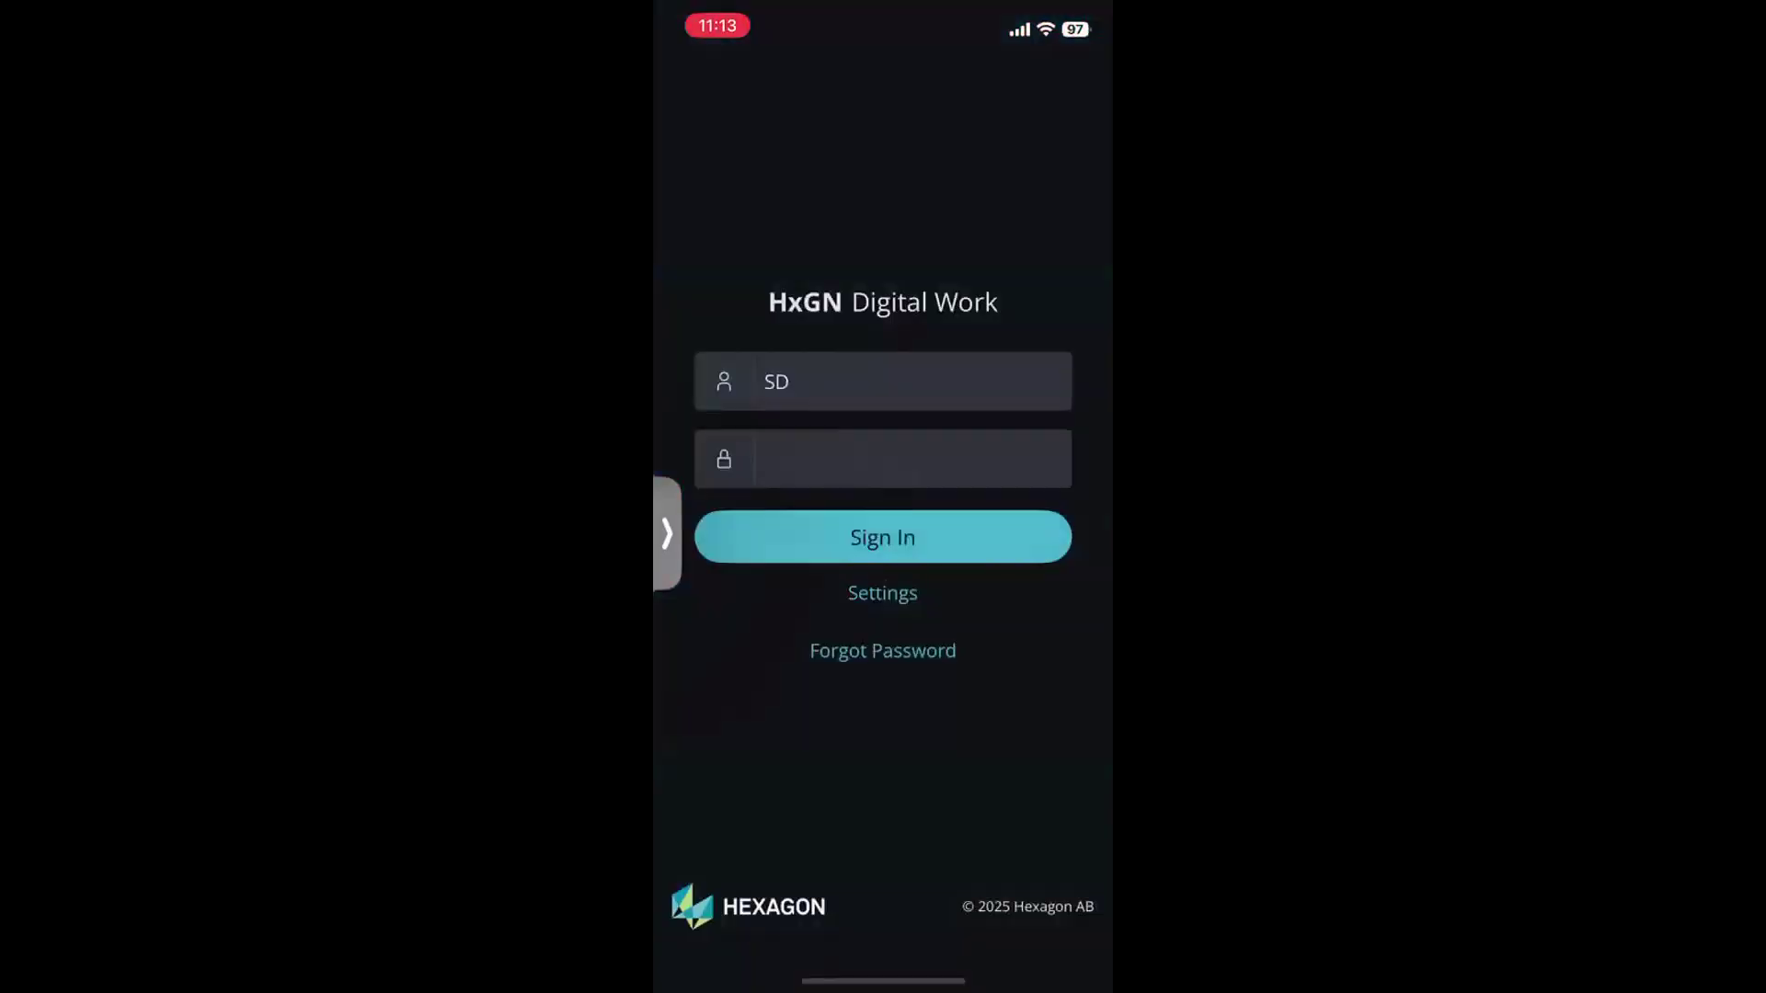
Enter the account password and sign in, retrying after the login error
{"action": "left_click", "coordinate": [912, 459]}
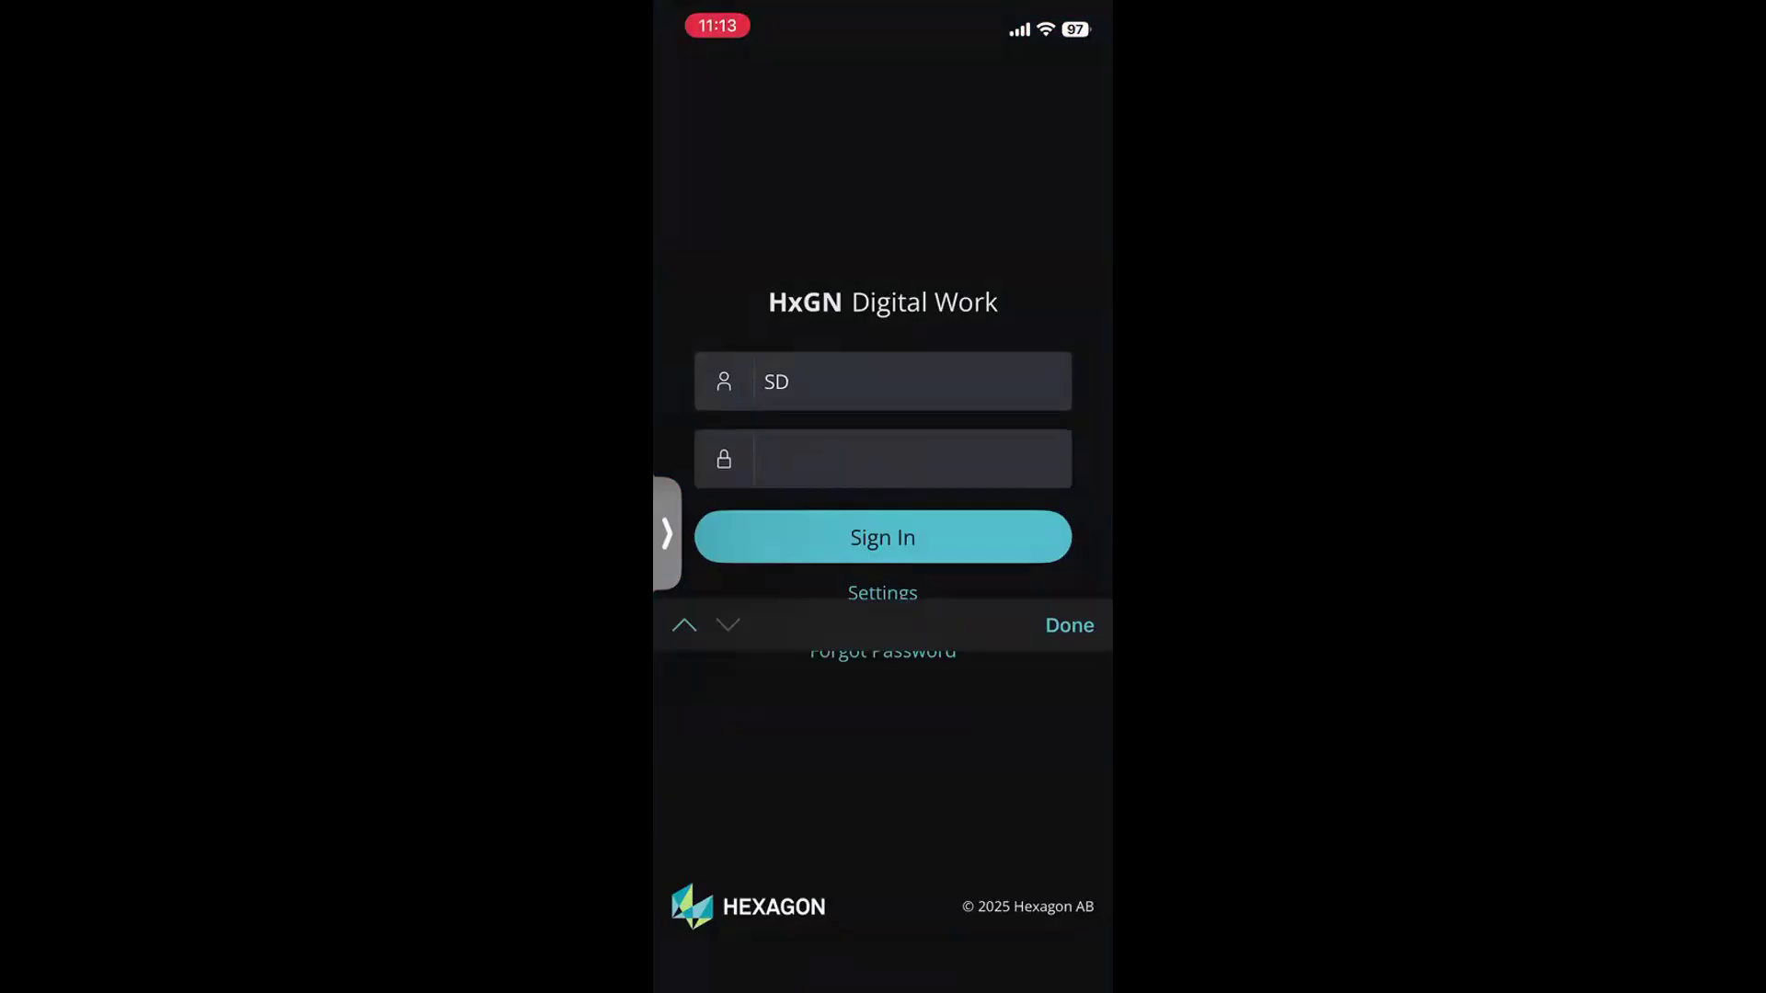
{"action": "left_click", "coordinate": [883, 537]}
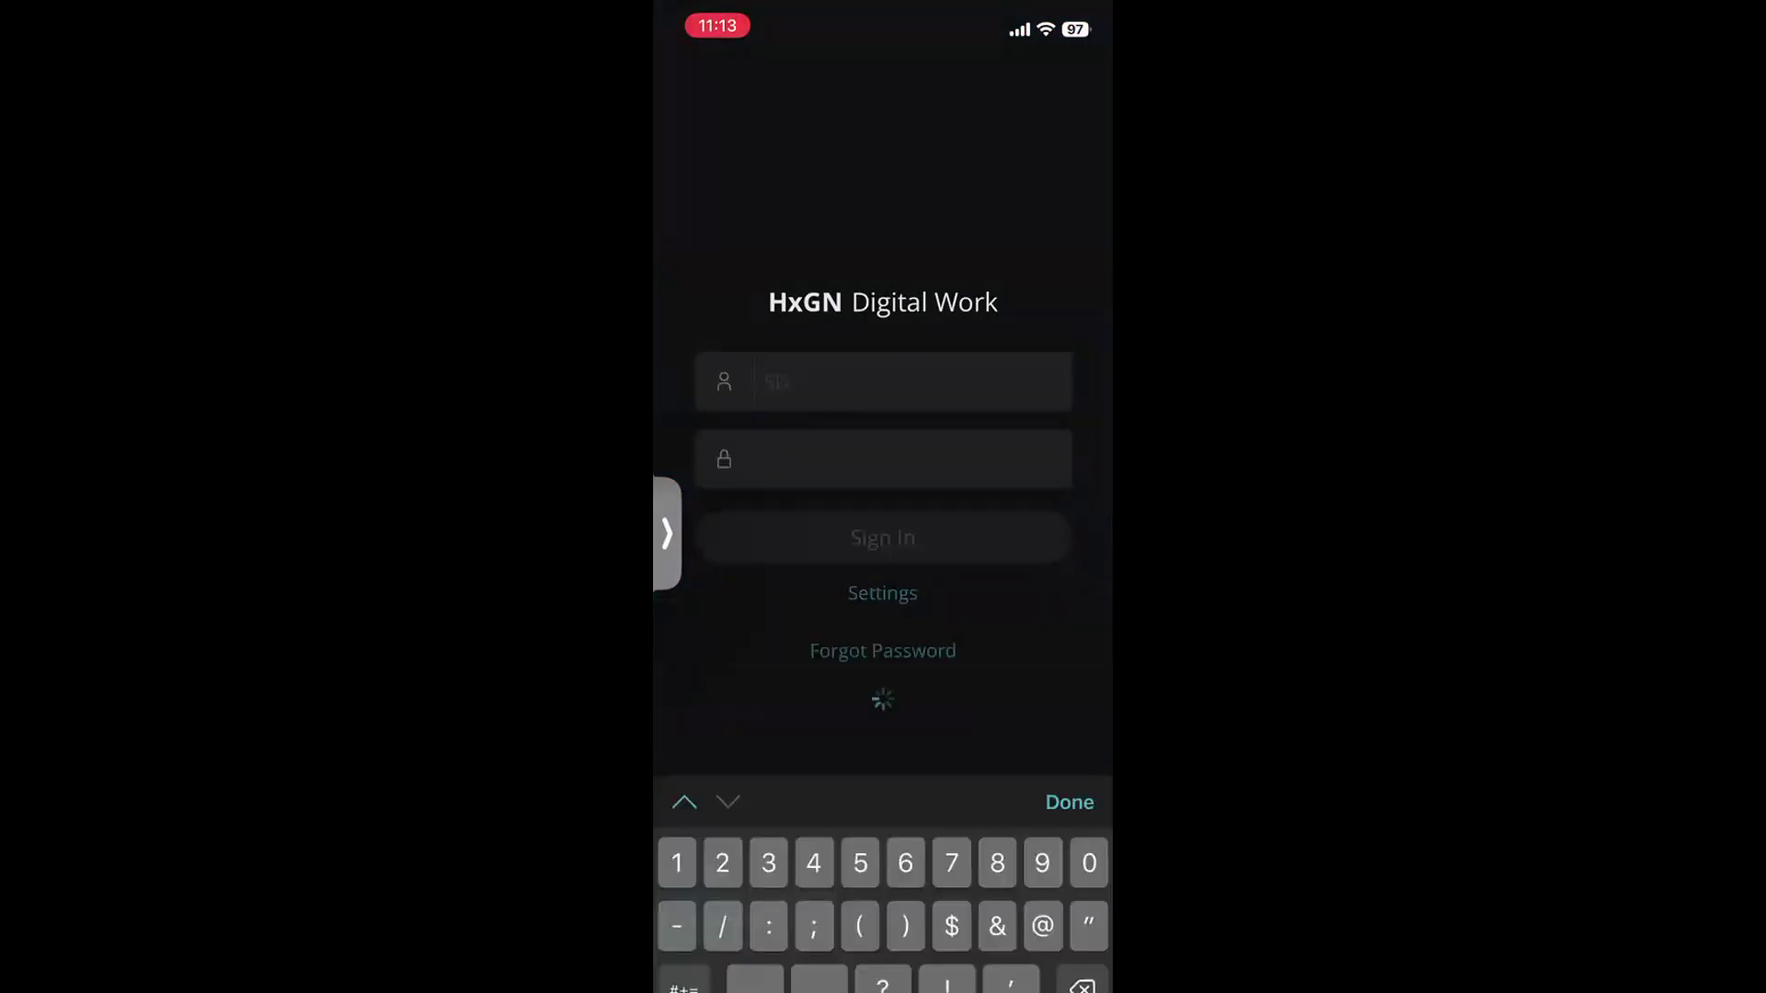
{"action": "left_click", "coordinate": [882, 571]}
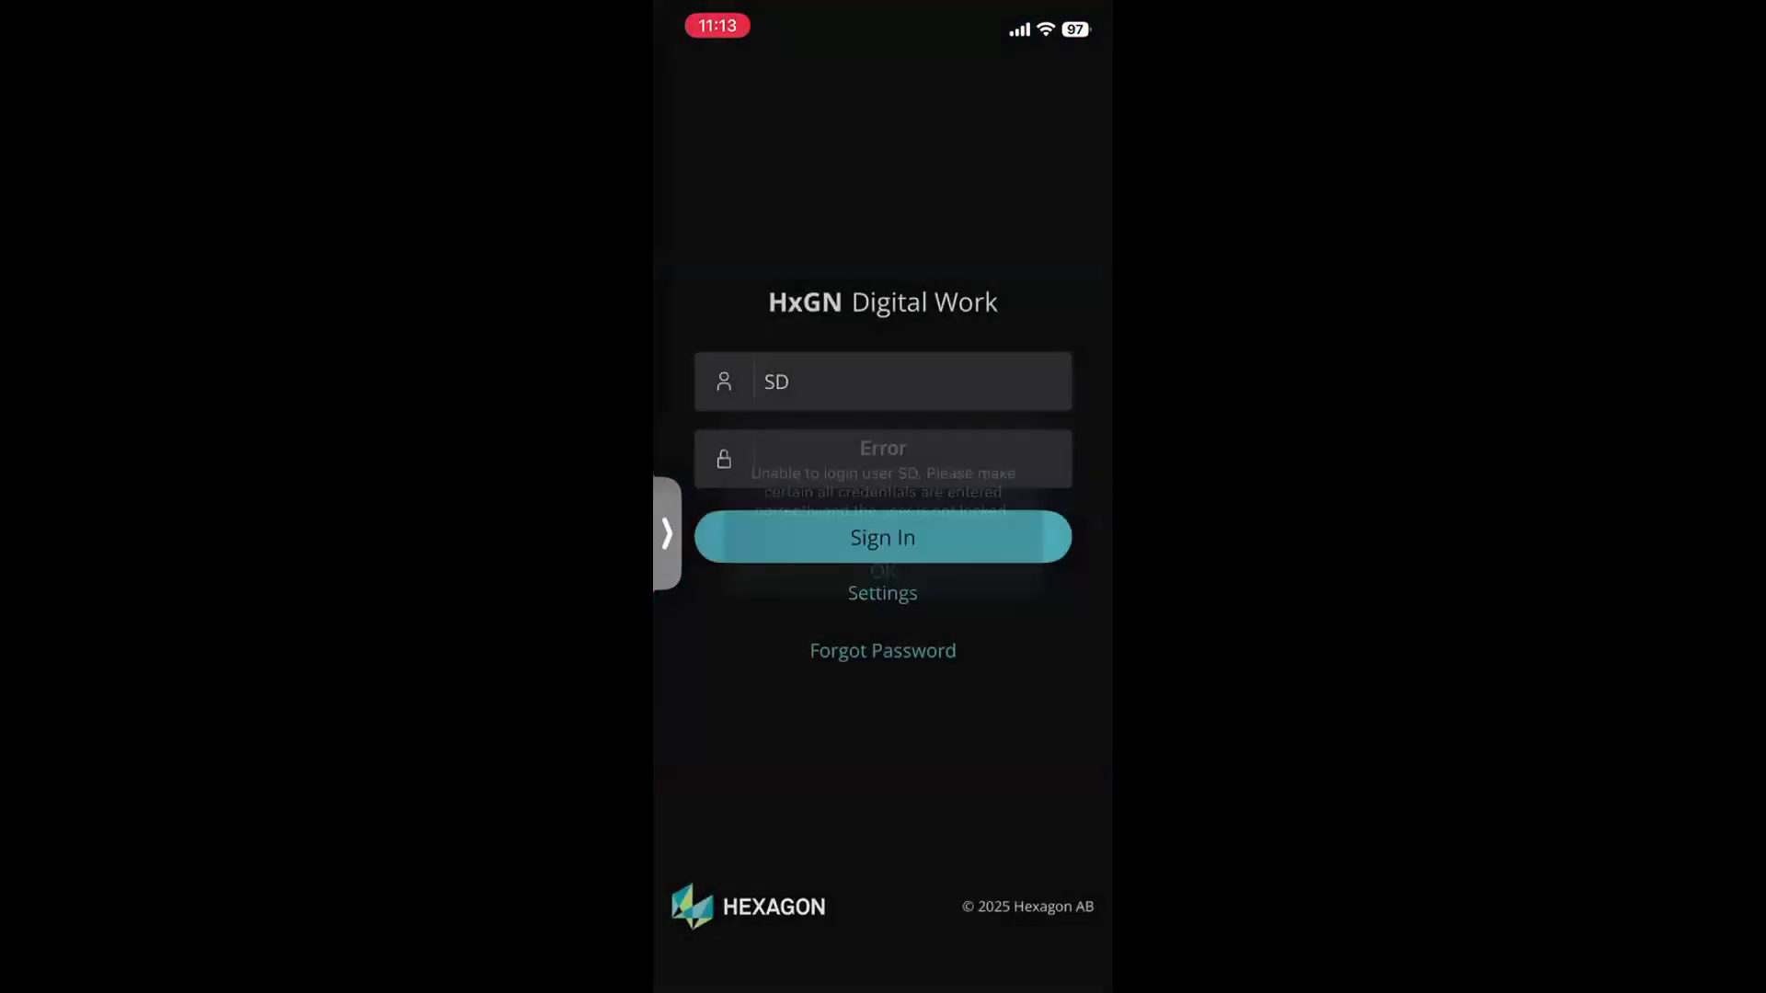
{"action": "left_click", "coordinate": [912, 459]}
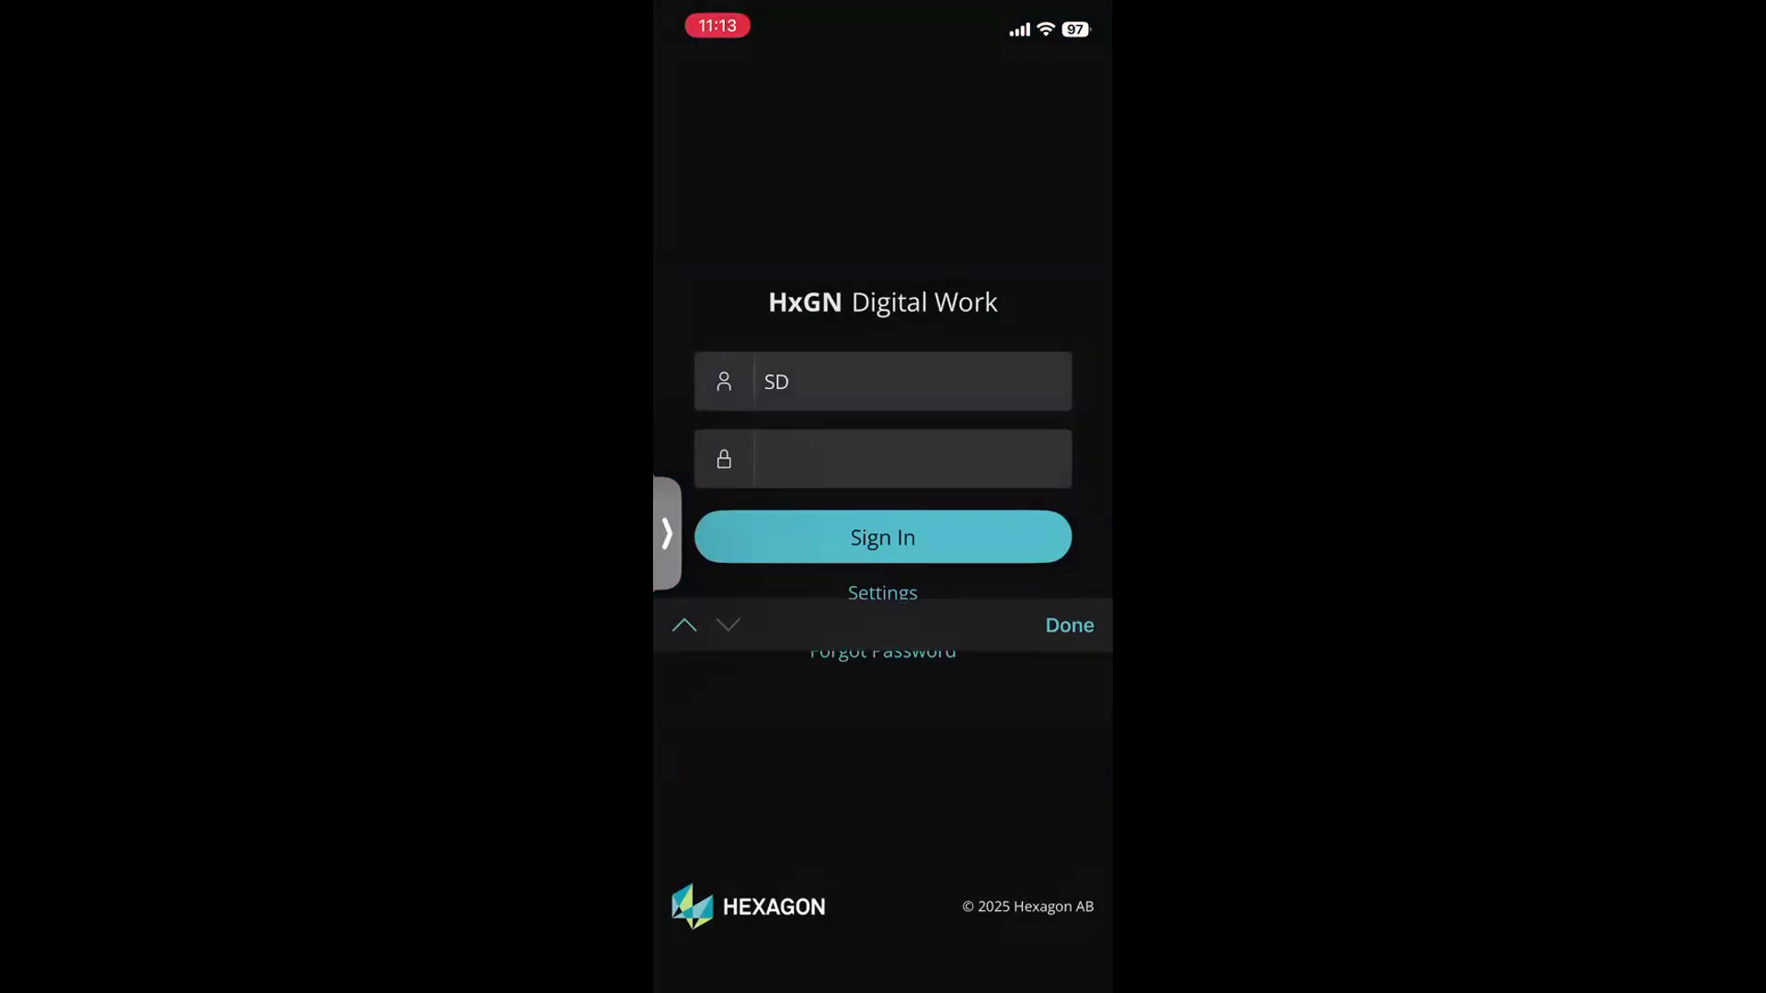
{"action": "left_click", "coordinate": [883, 537]}
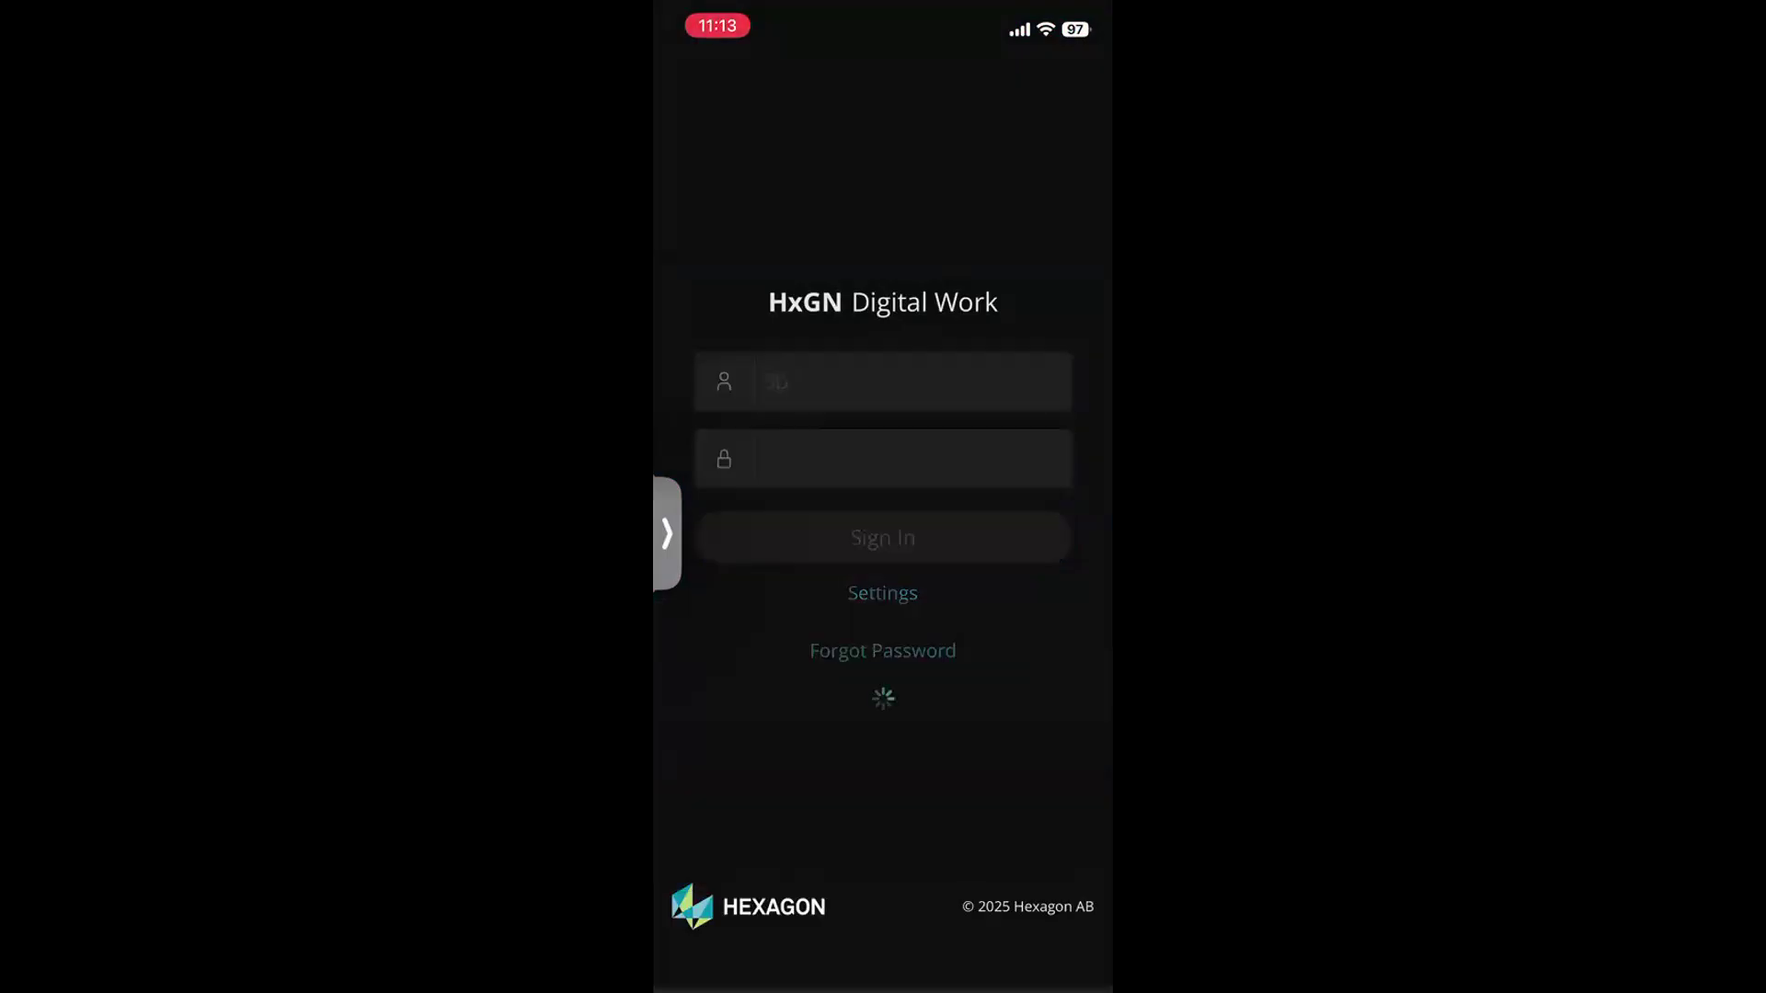
Dismiss the author-limit warning and discard the new purchase order started from the purchase orders list
{"action": "left_click", "coordinate": [882, 591]}
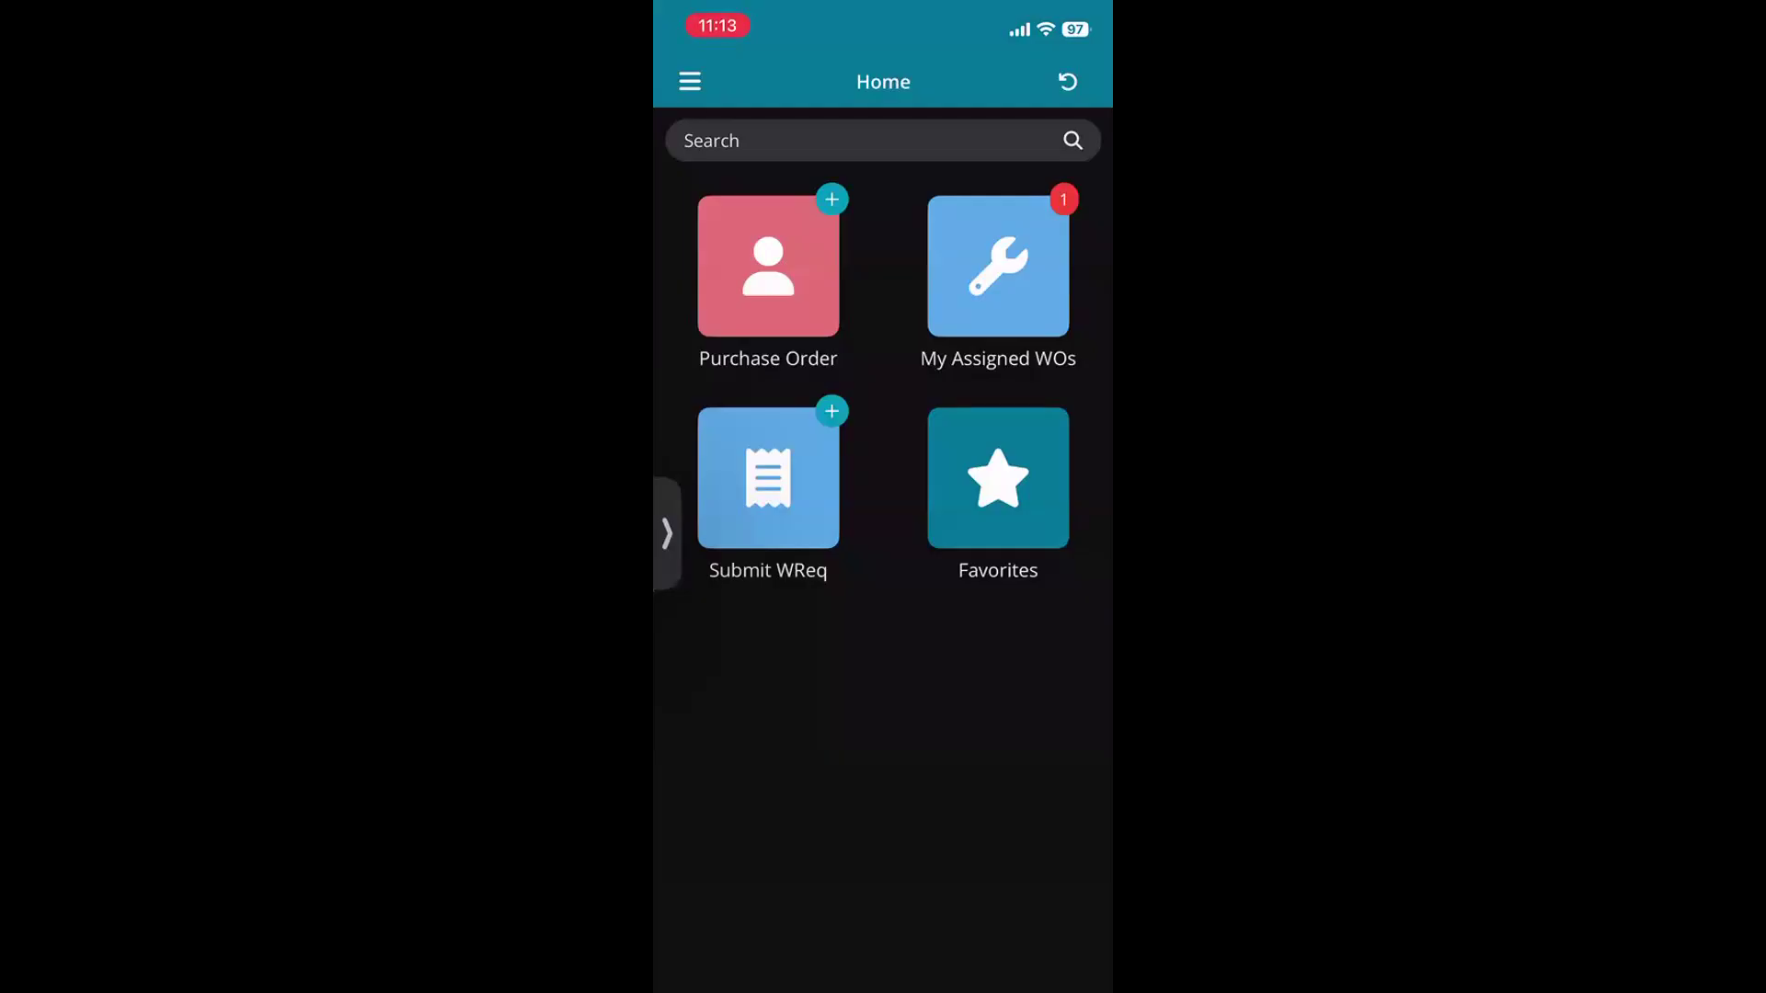
{"action": "left_click", "coordinate": [767, 267]}
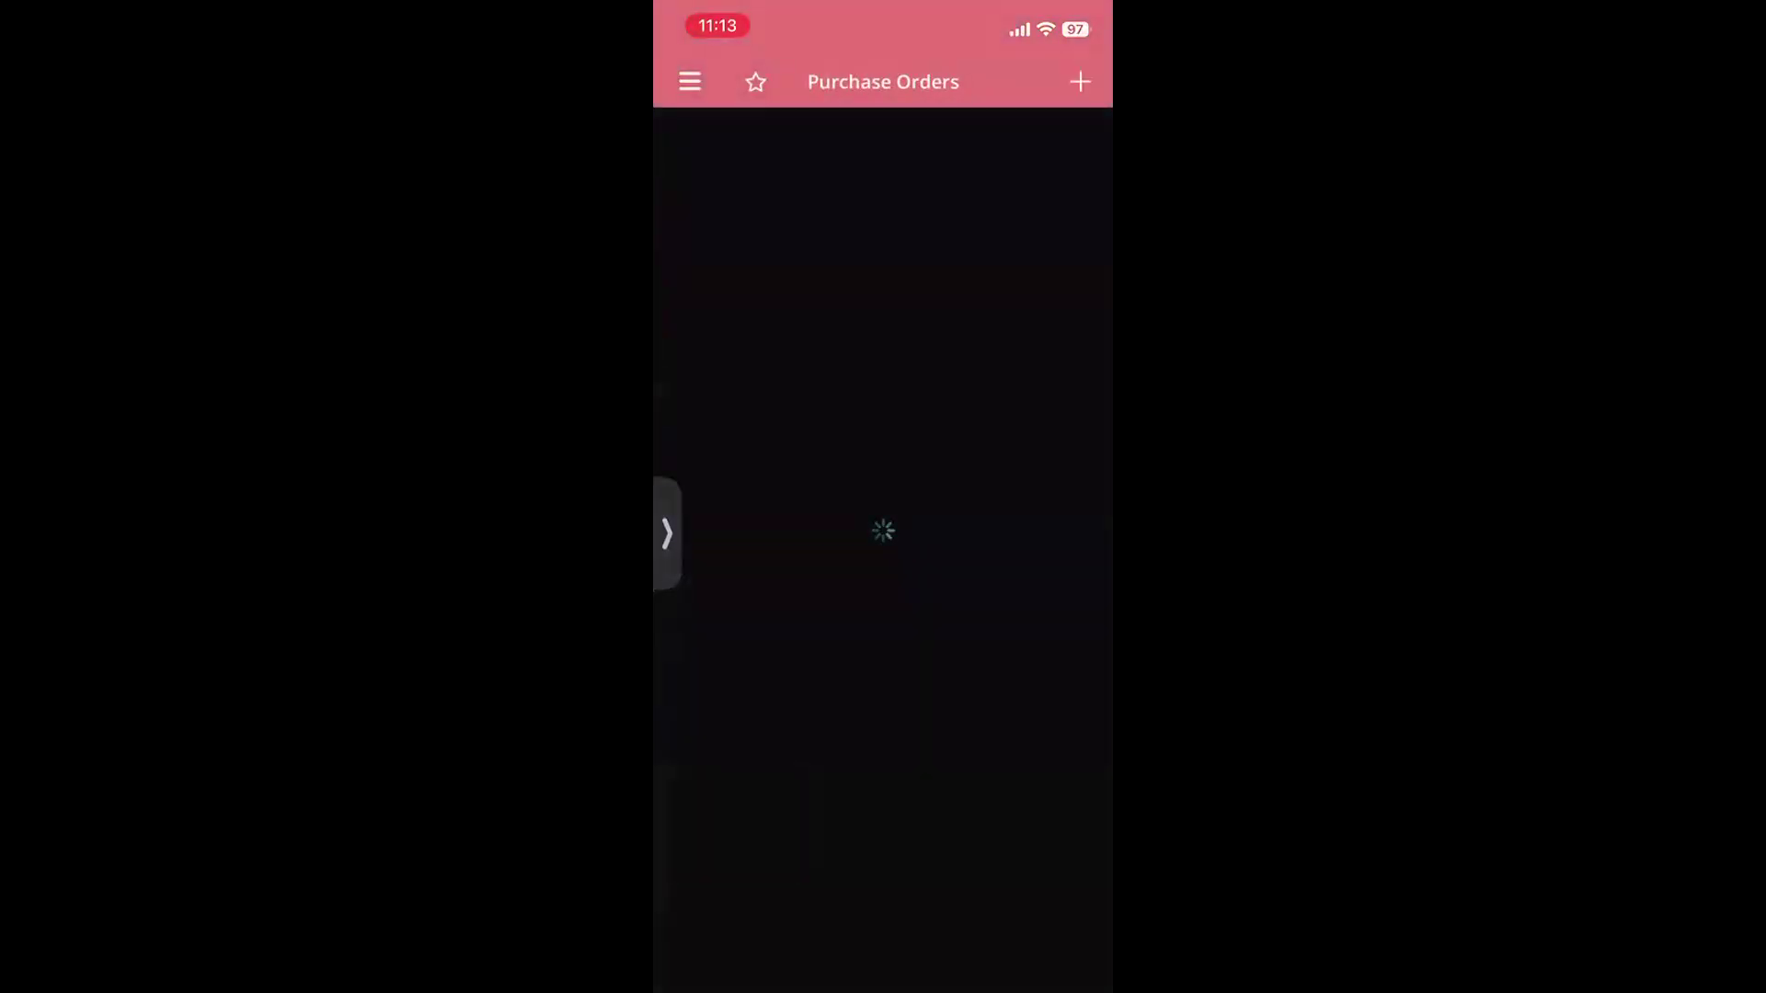
{"action": "left_click", "coordinate": [1079, 82]}
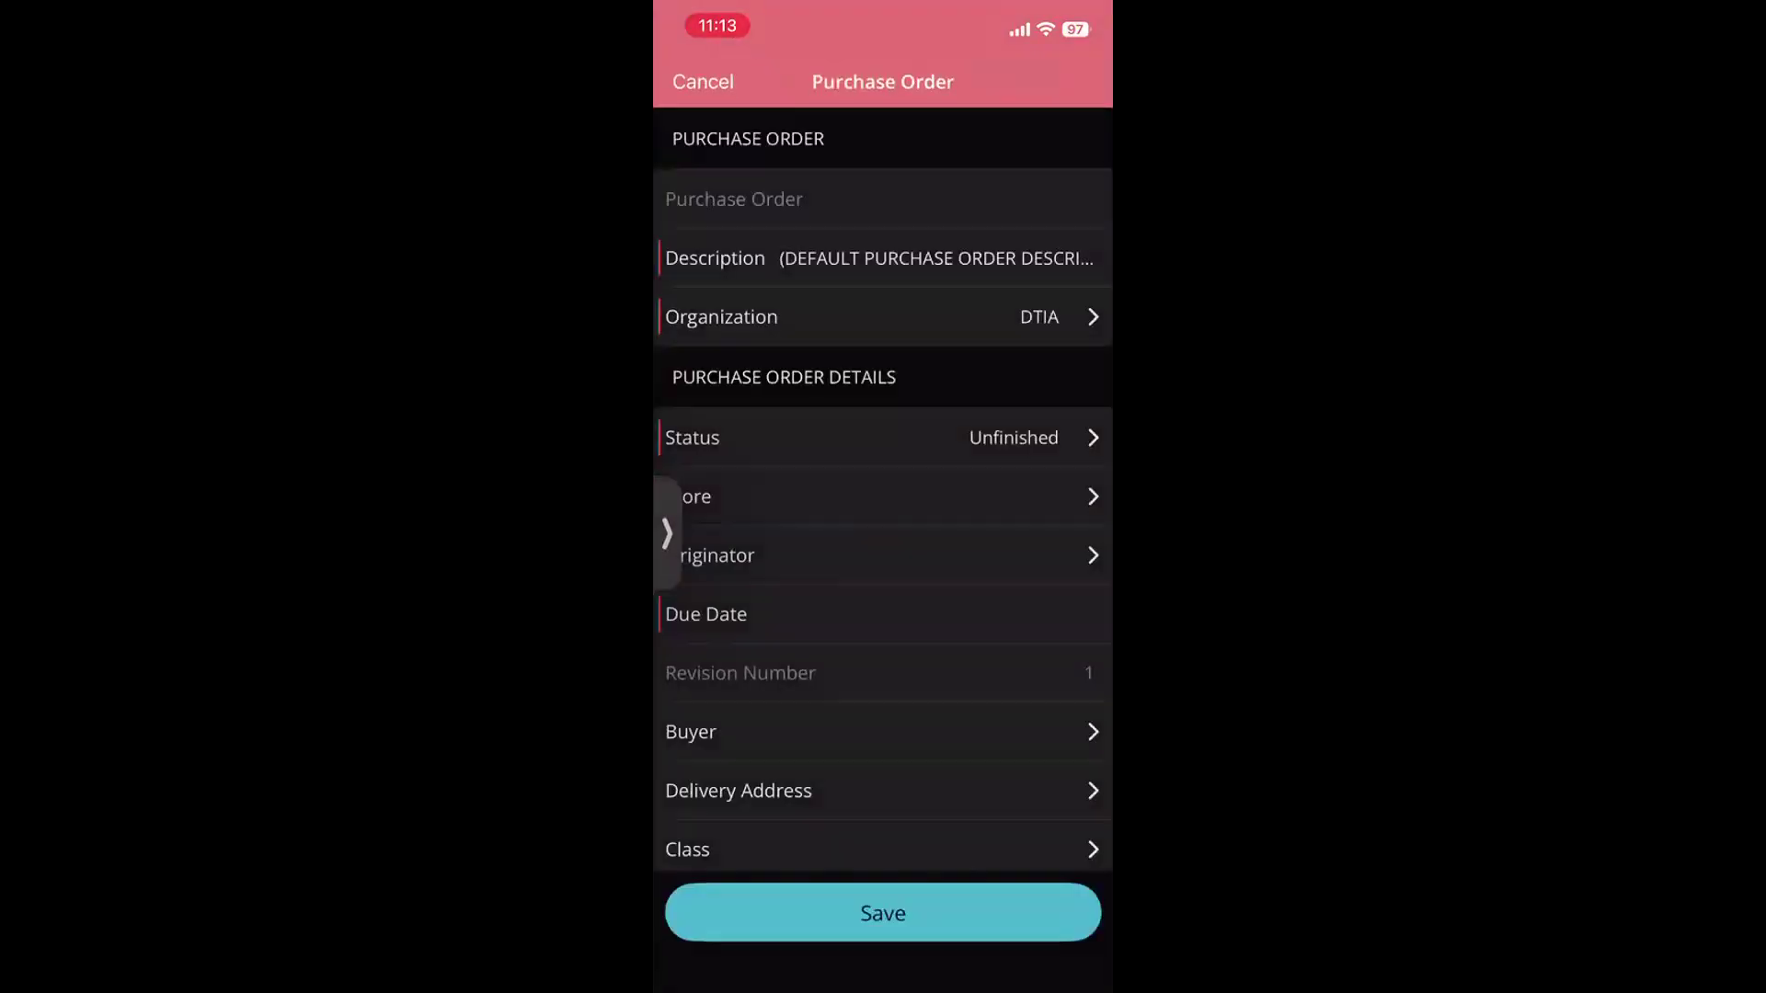
{"action": "left_click", "coordinate": [703, 82]}
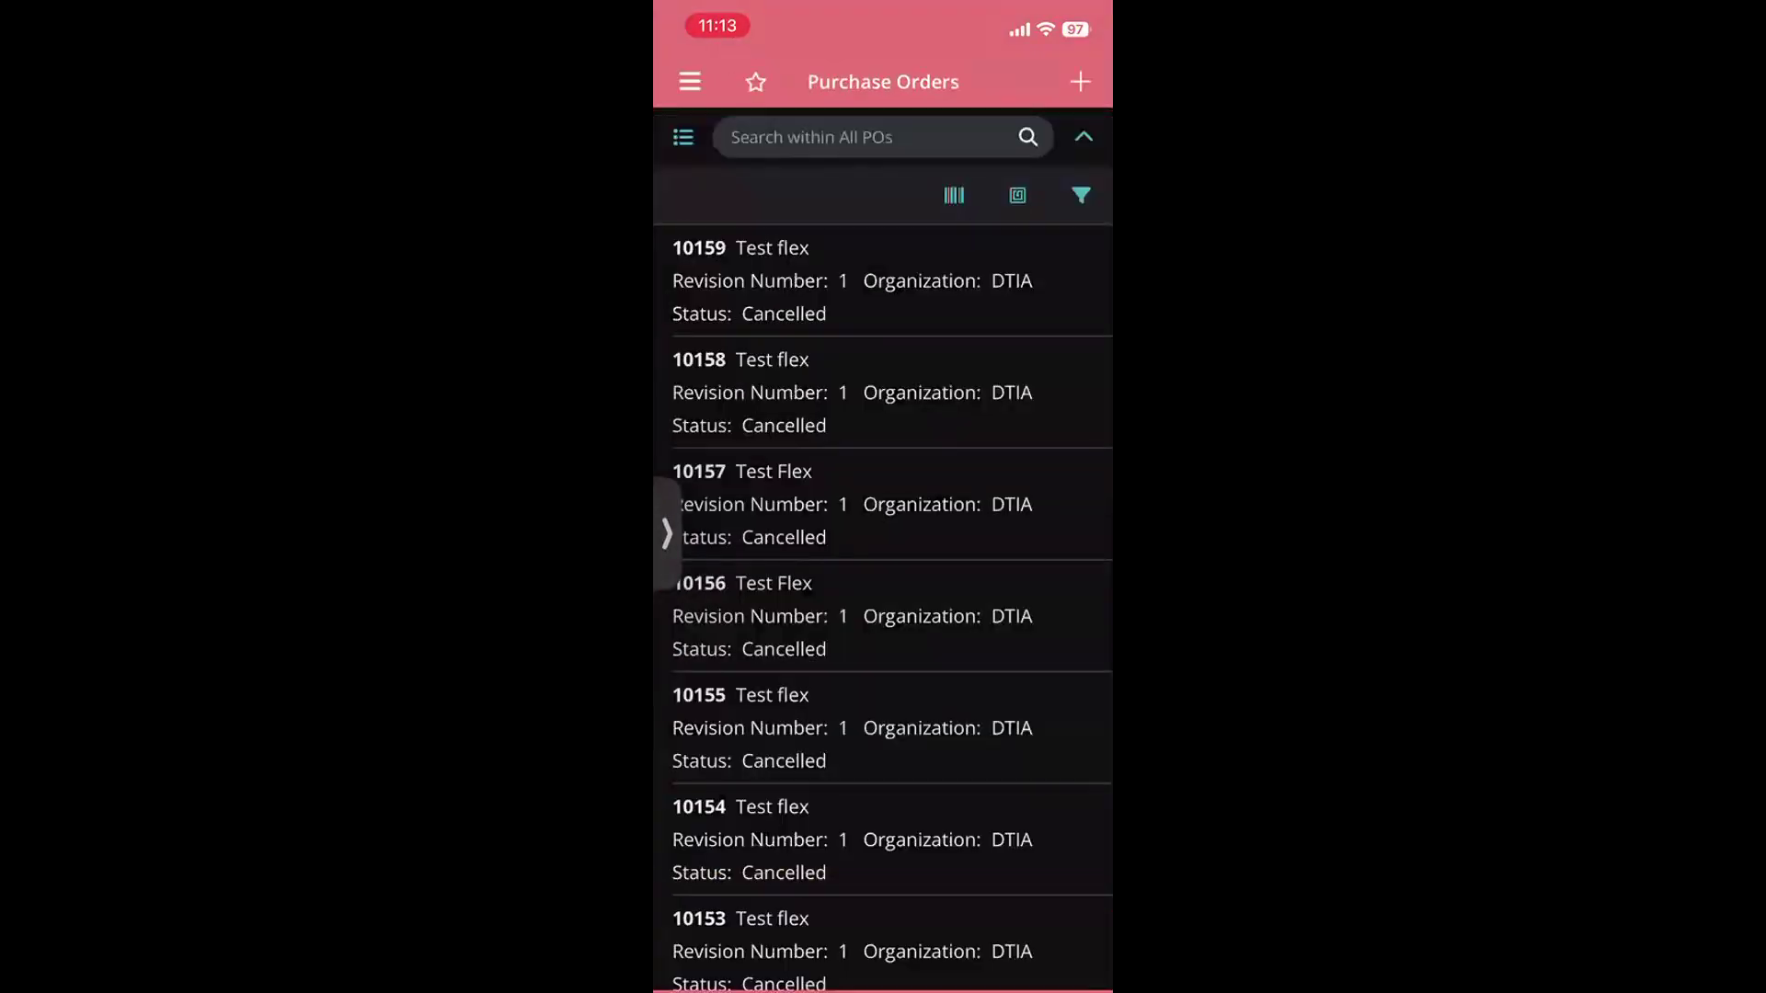
Go to the Favorites page through the navigation drawer
{"action": "left_click", "coordinate": [690, 82]}
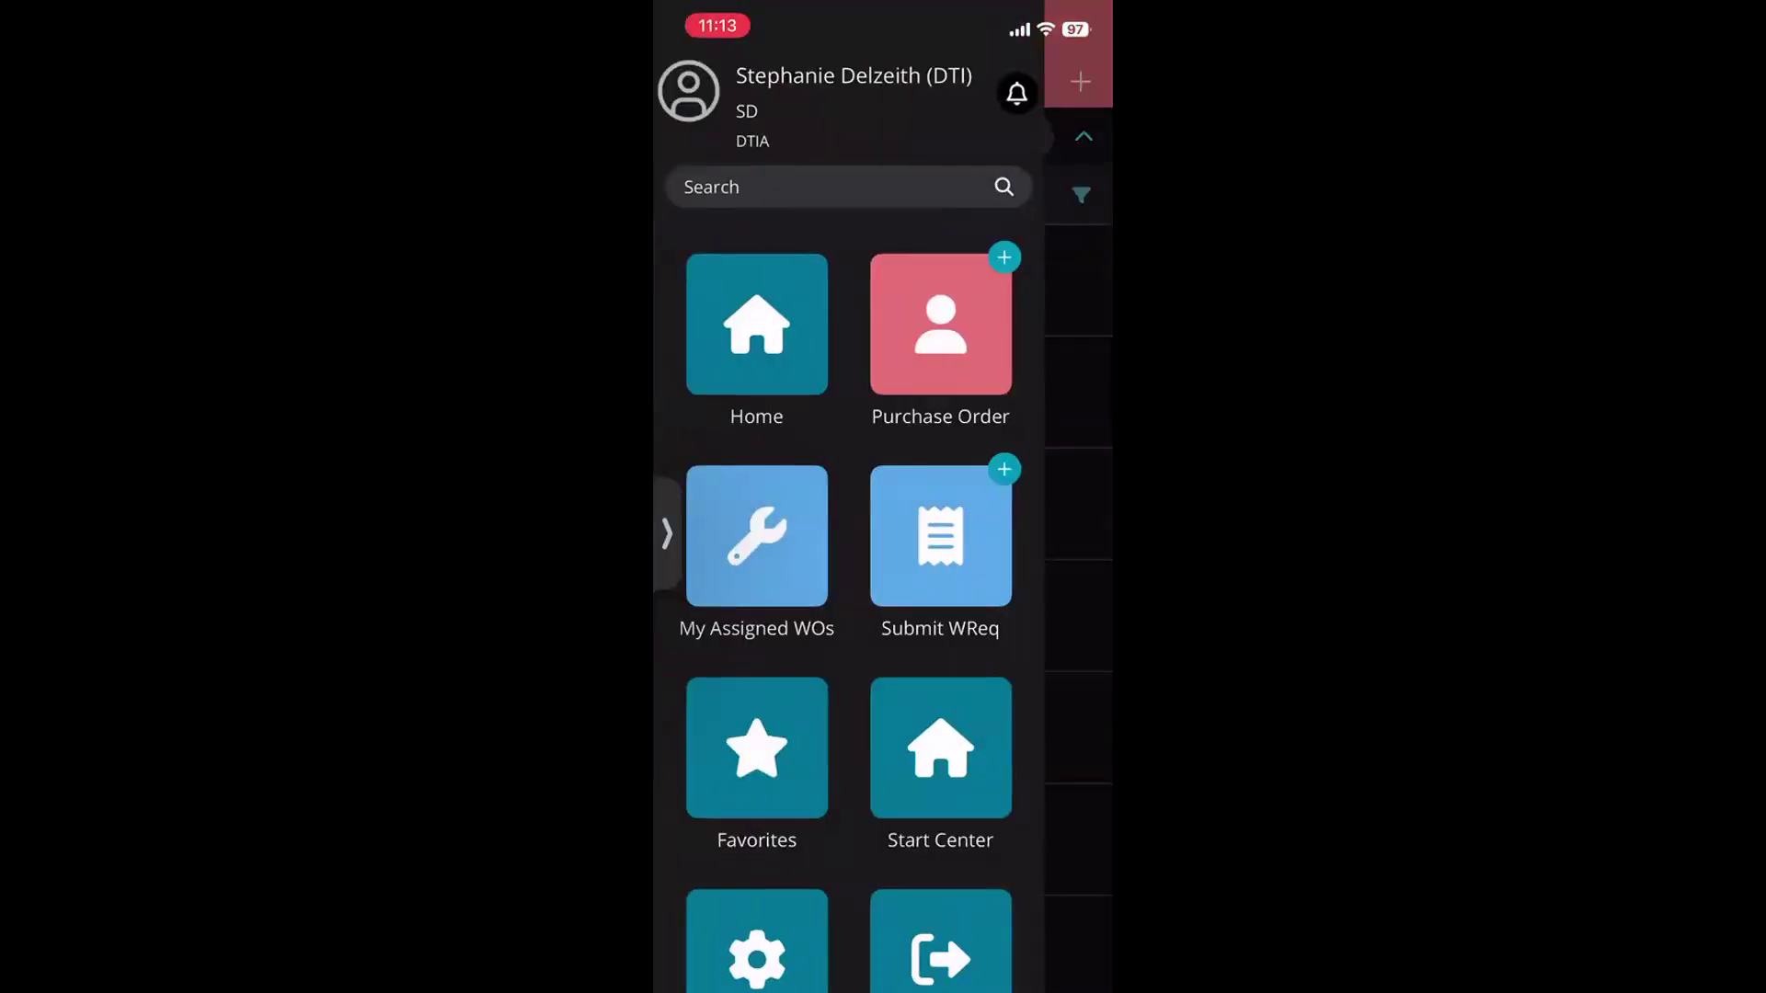
{"action": "scroll", "coordinate": [861, 610], "scroll_direction": "down", "scroll_amount": 1}
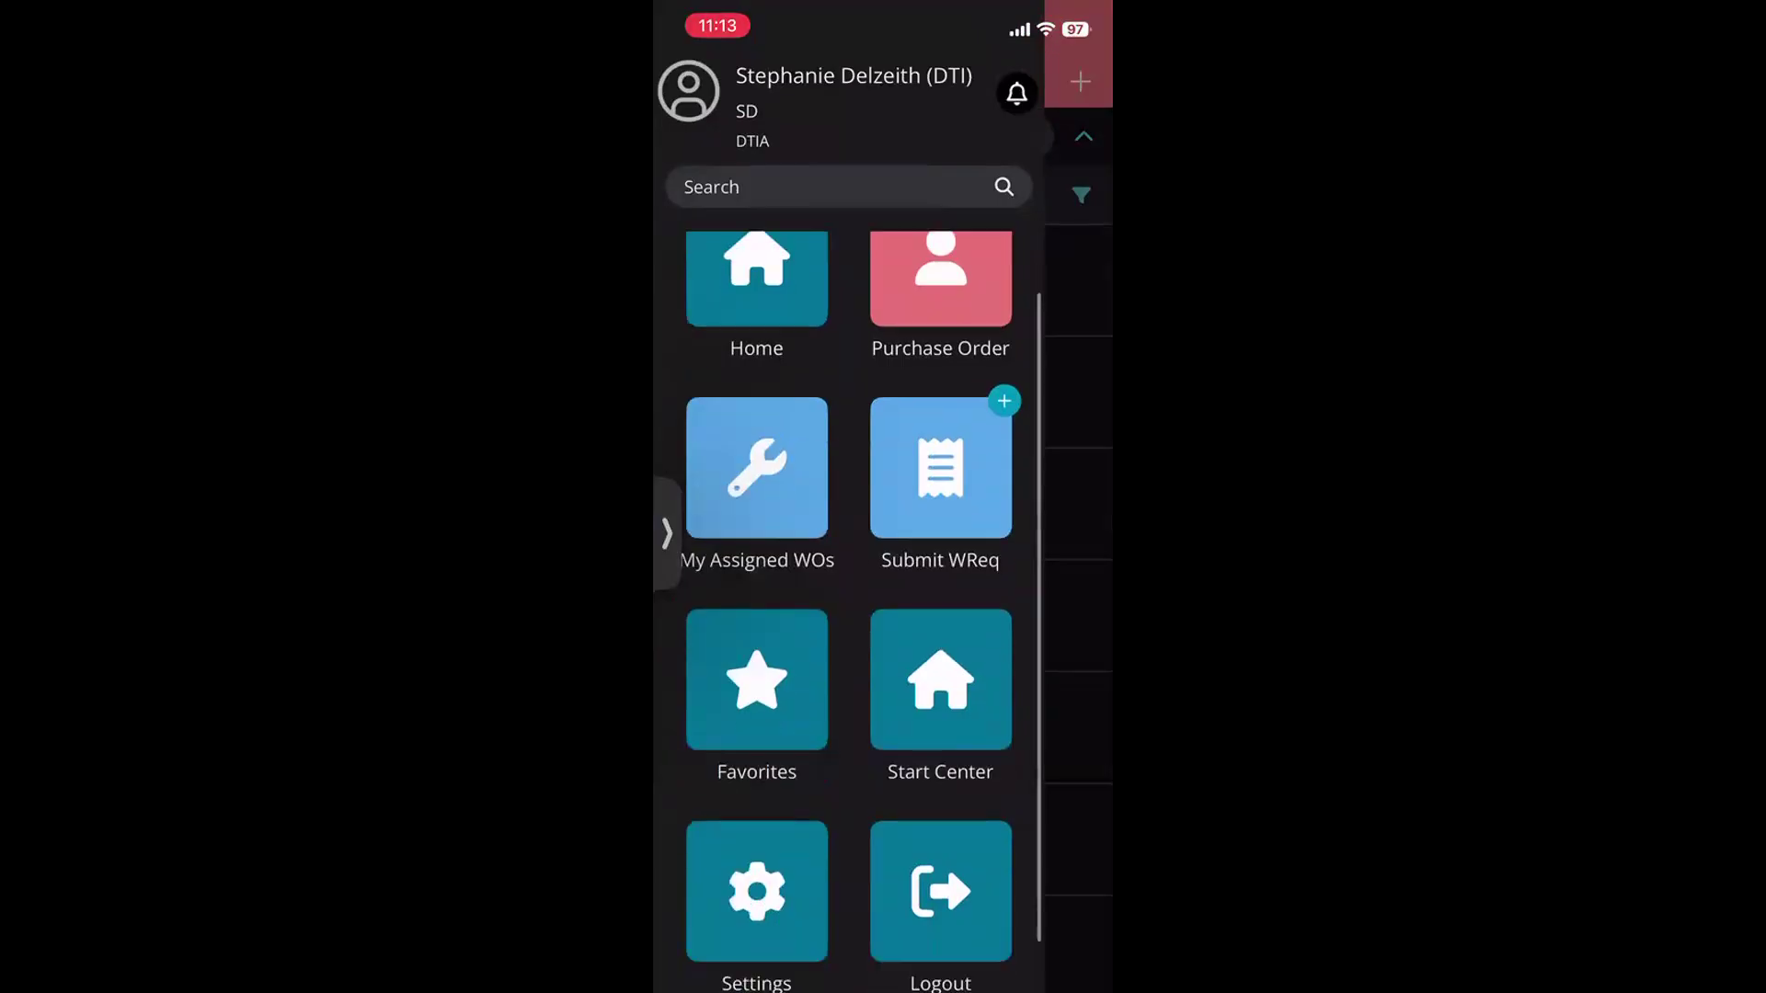
{"action": "left_click", "coordinate": [756, 680]}
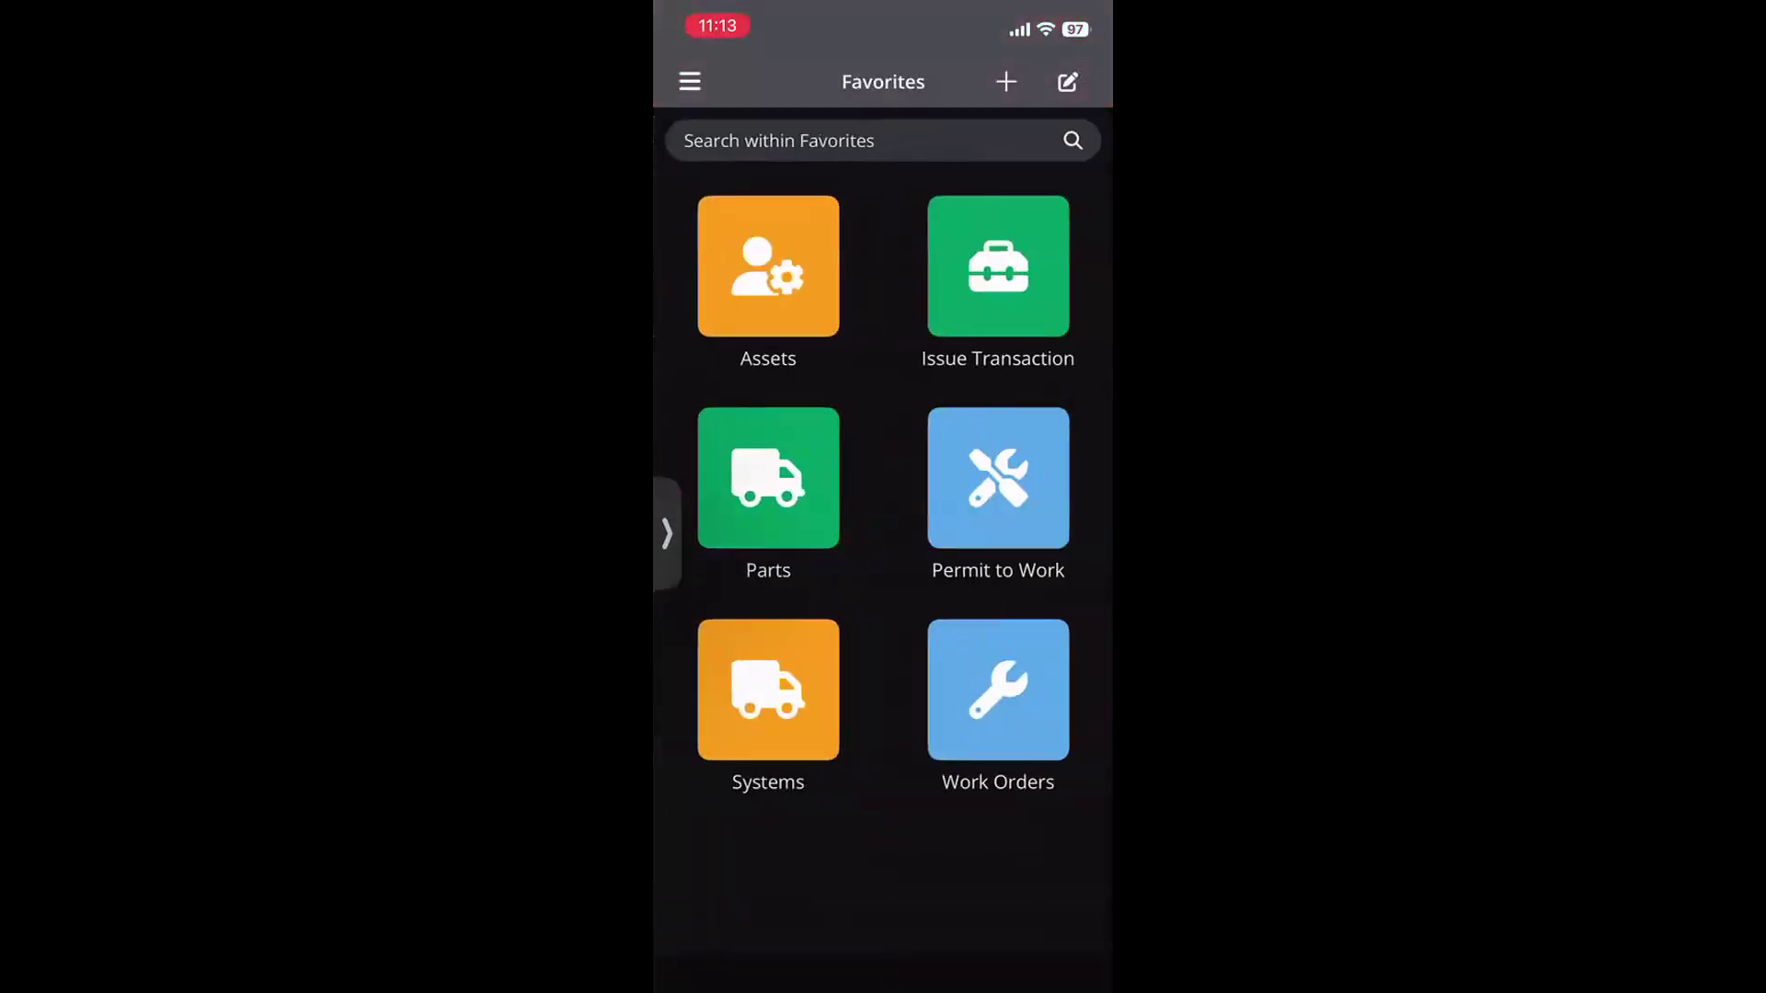
Go to the Home page and view the My Assigned WOs tile listing work order 16071
{"action": "left_click", "coordinate": [690, 82]}
{"action": "left_click", "coordinate": [757, 272]}
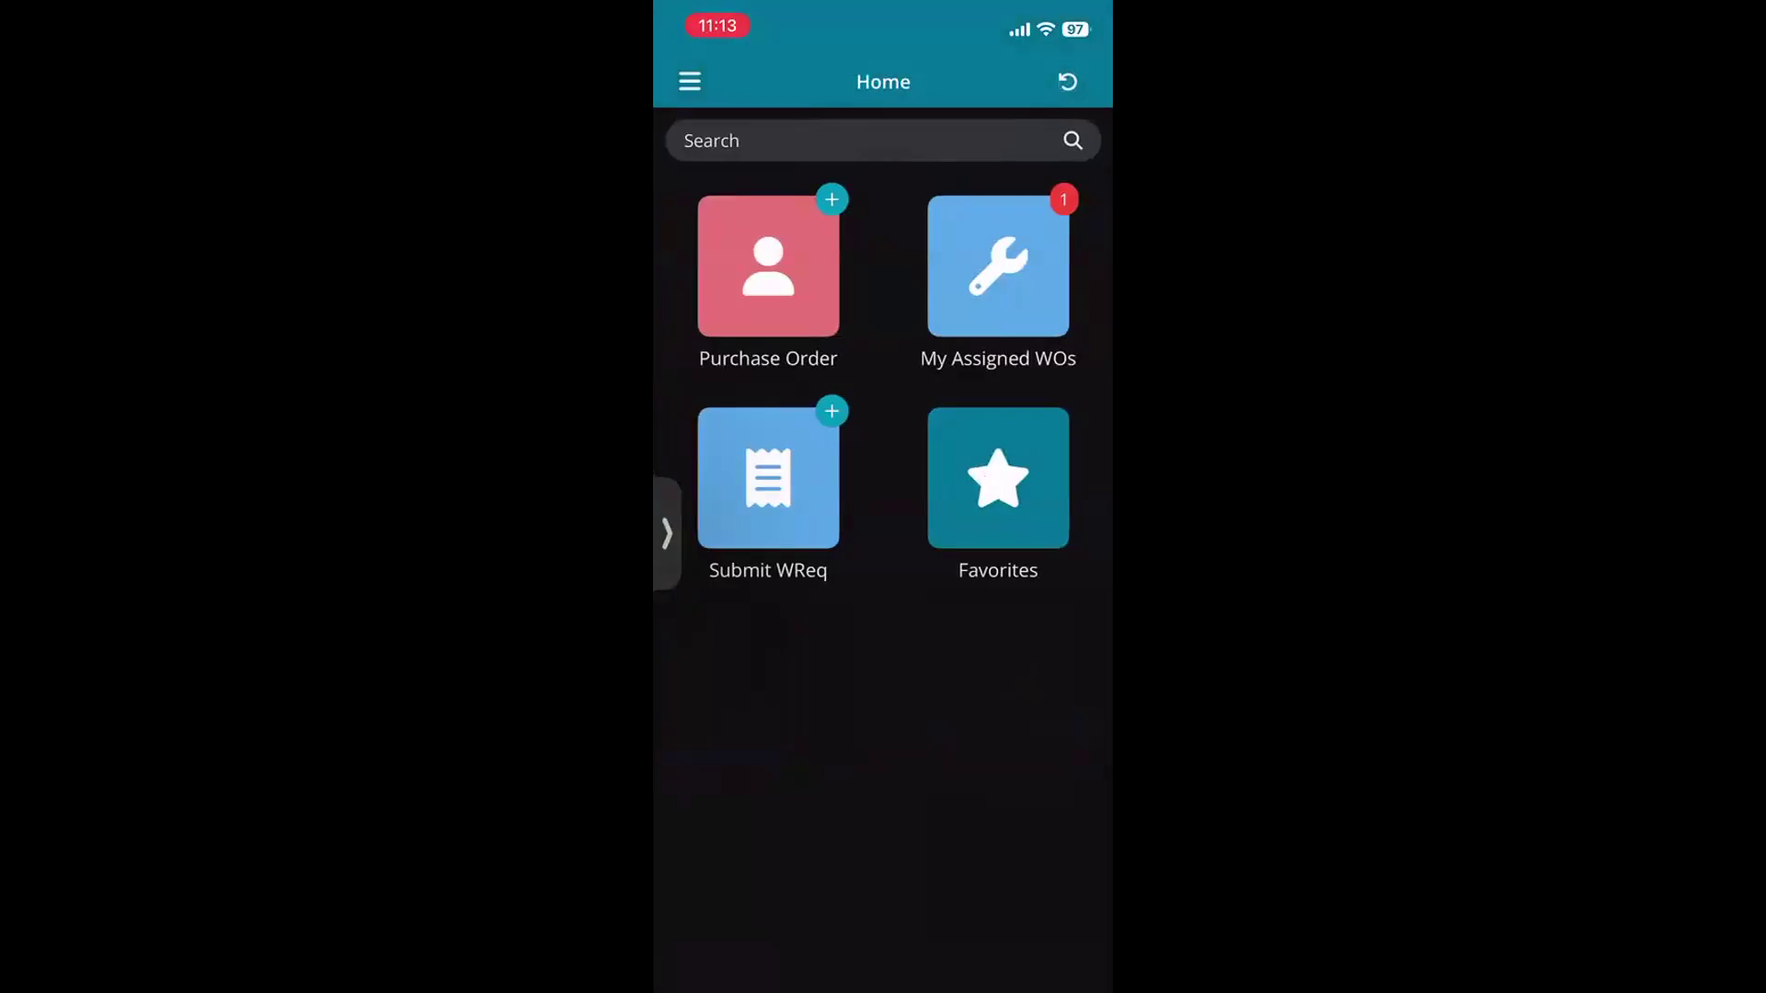
{"action": "left_click", "coordinate": [998, 266]}
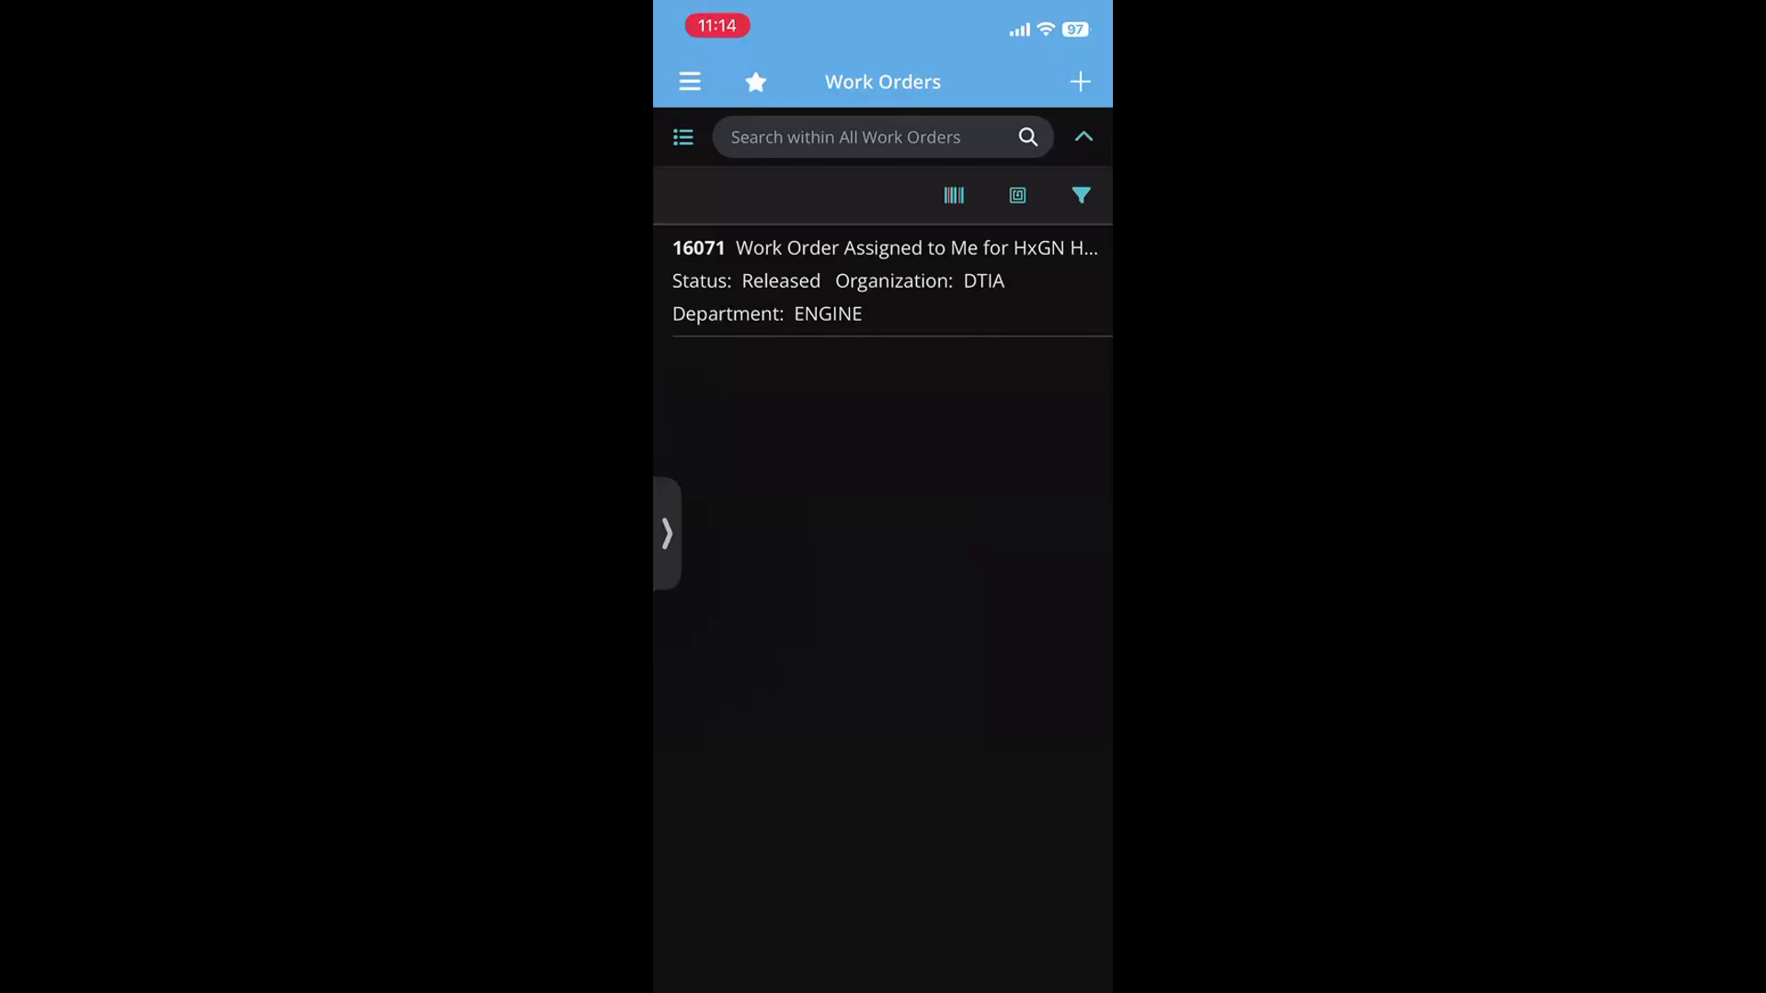
{"action": "left_click", "coordinate": [689, 82]}
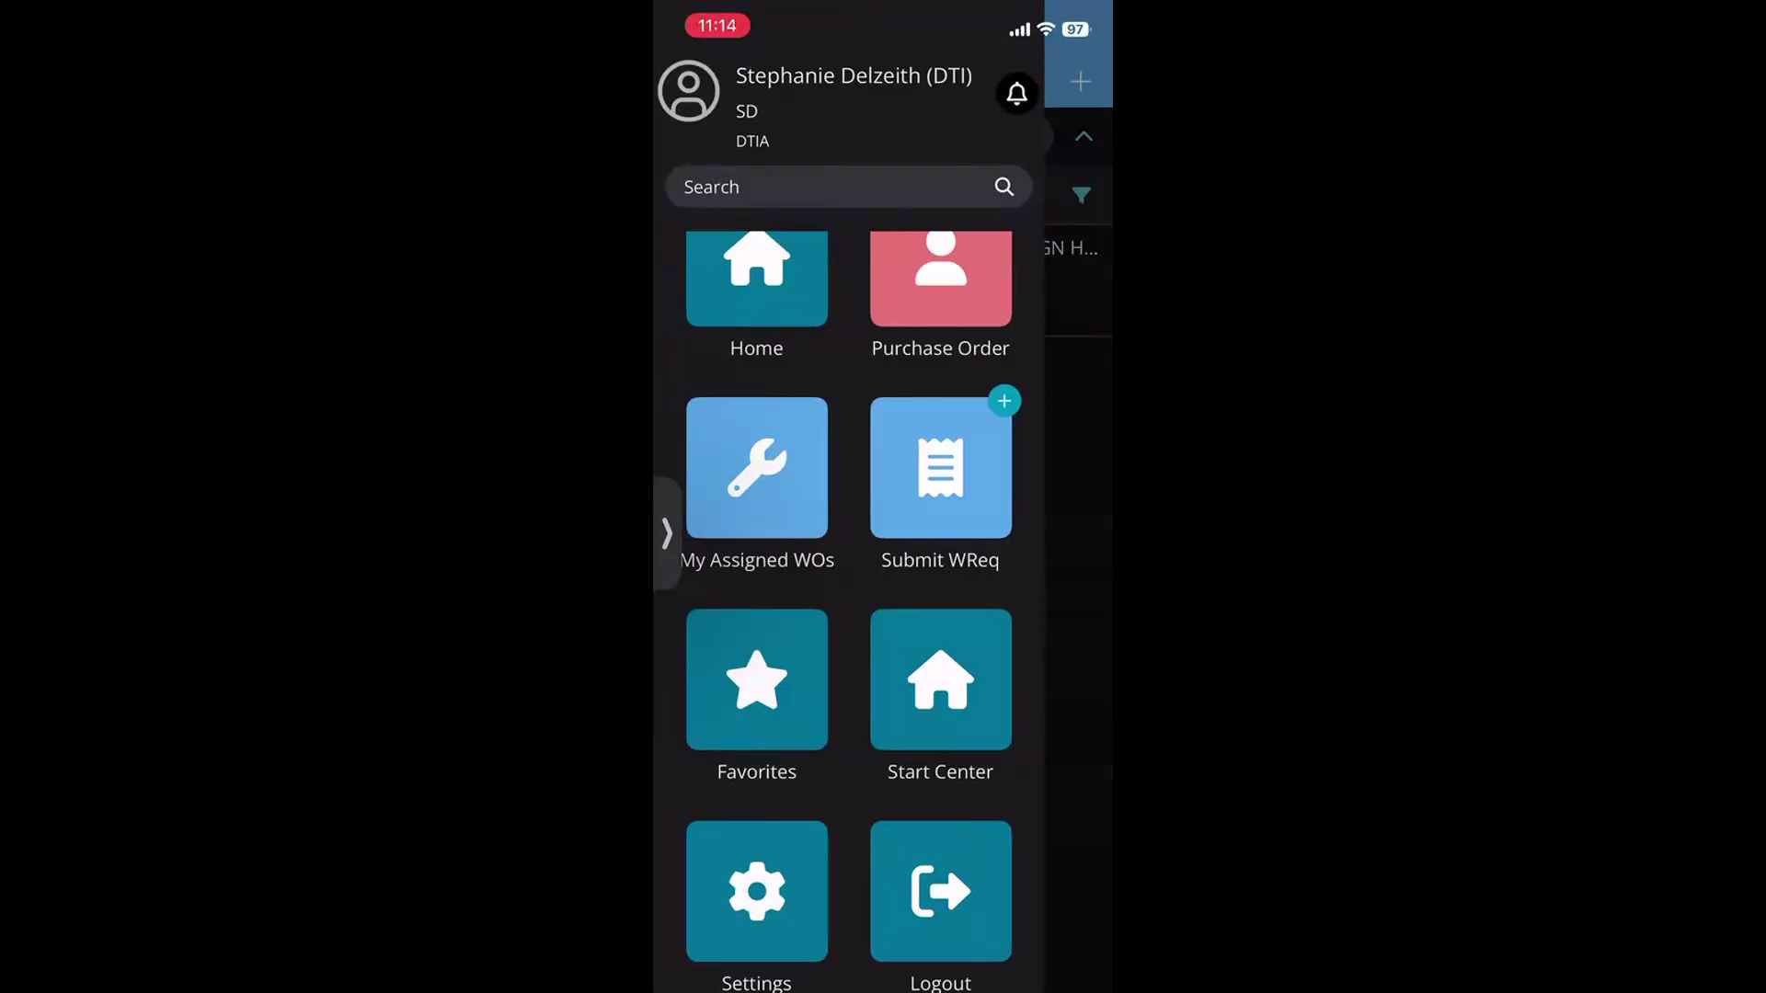
On Favorites, search the add-item list for 'Req' and favourite Requisitions
{"action": "left_click", "coordinate": [756, 680]}
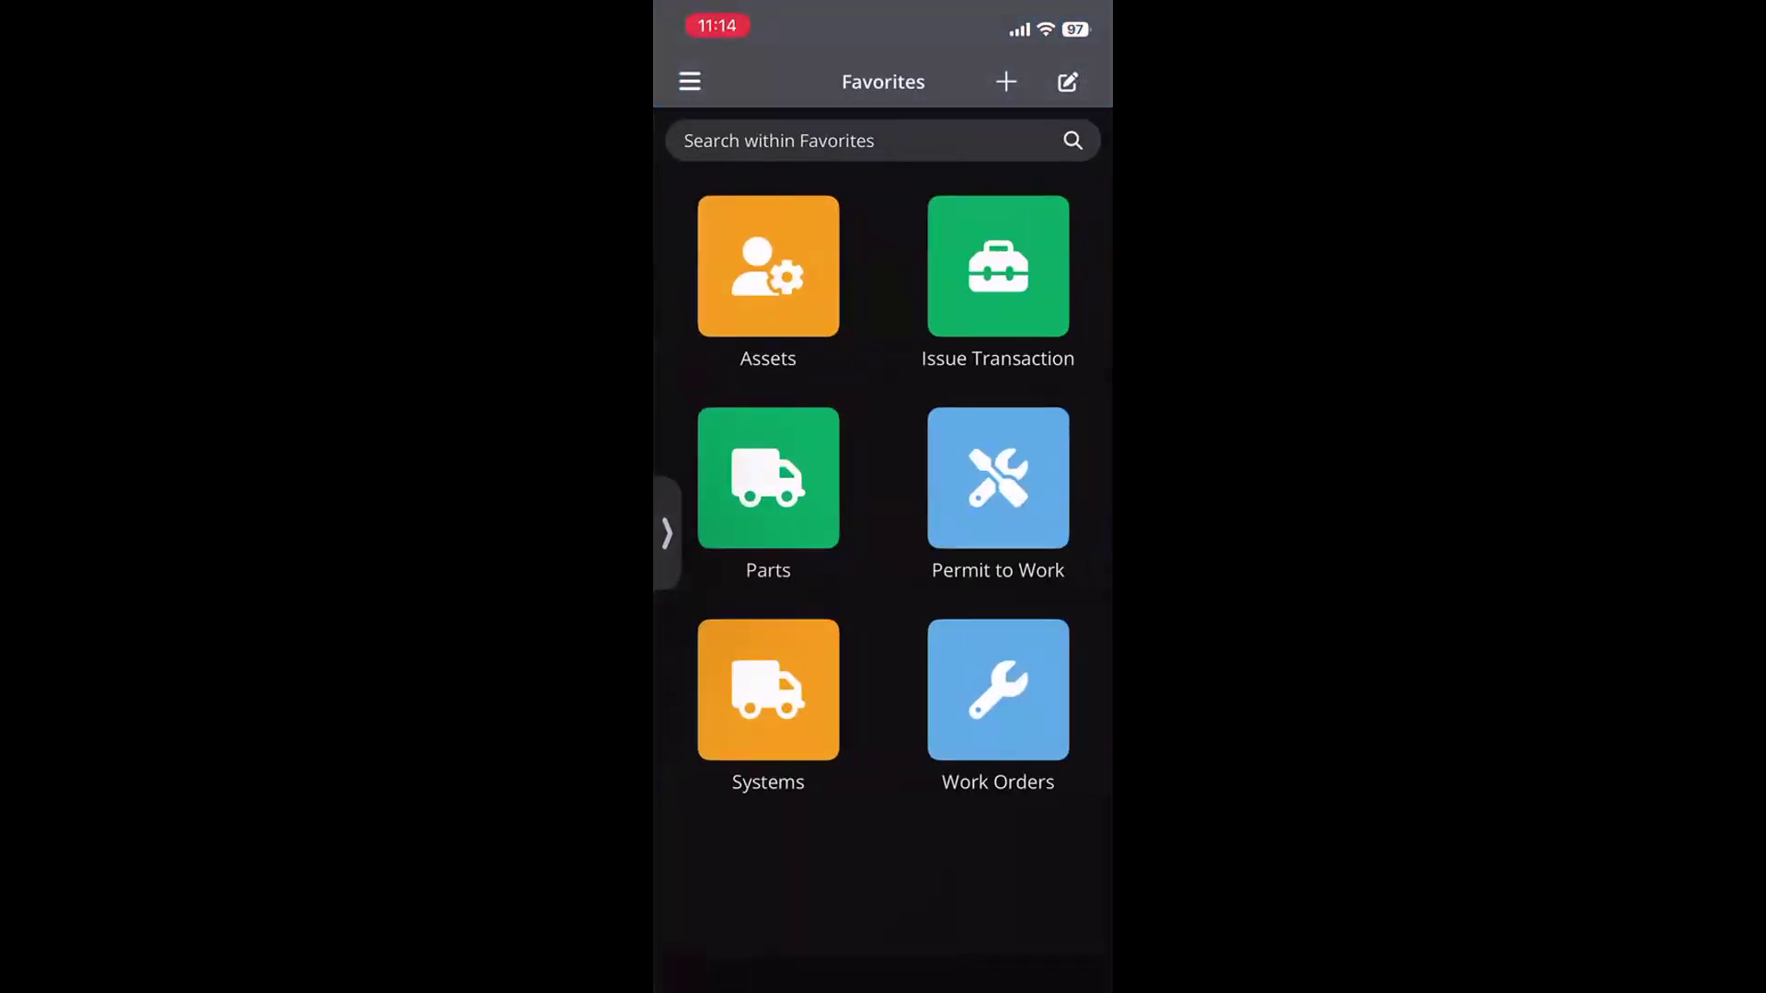
{"action": "left_click", "coordinate": [1006, 81]}
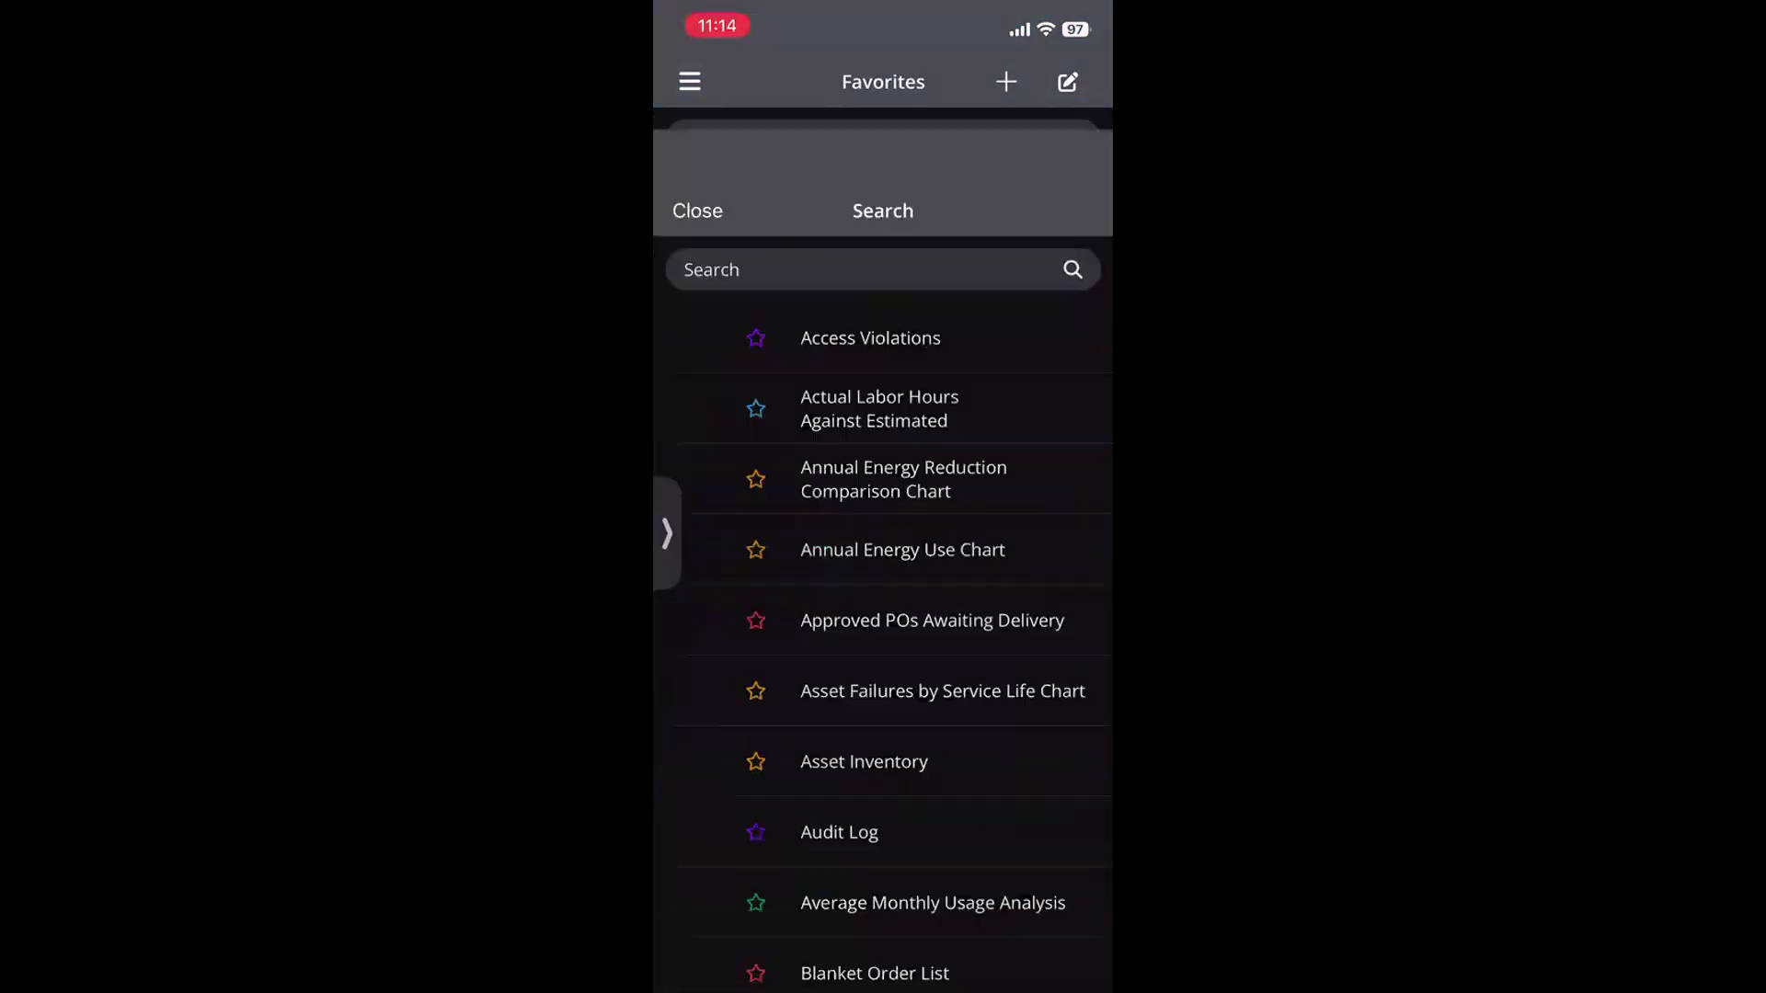
{"action": "left_click", "coordinate": [697, 82]}
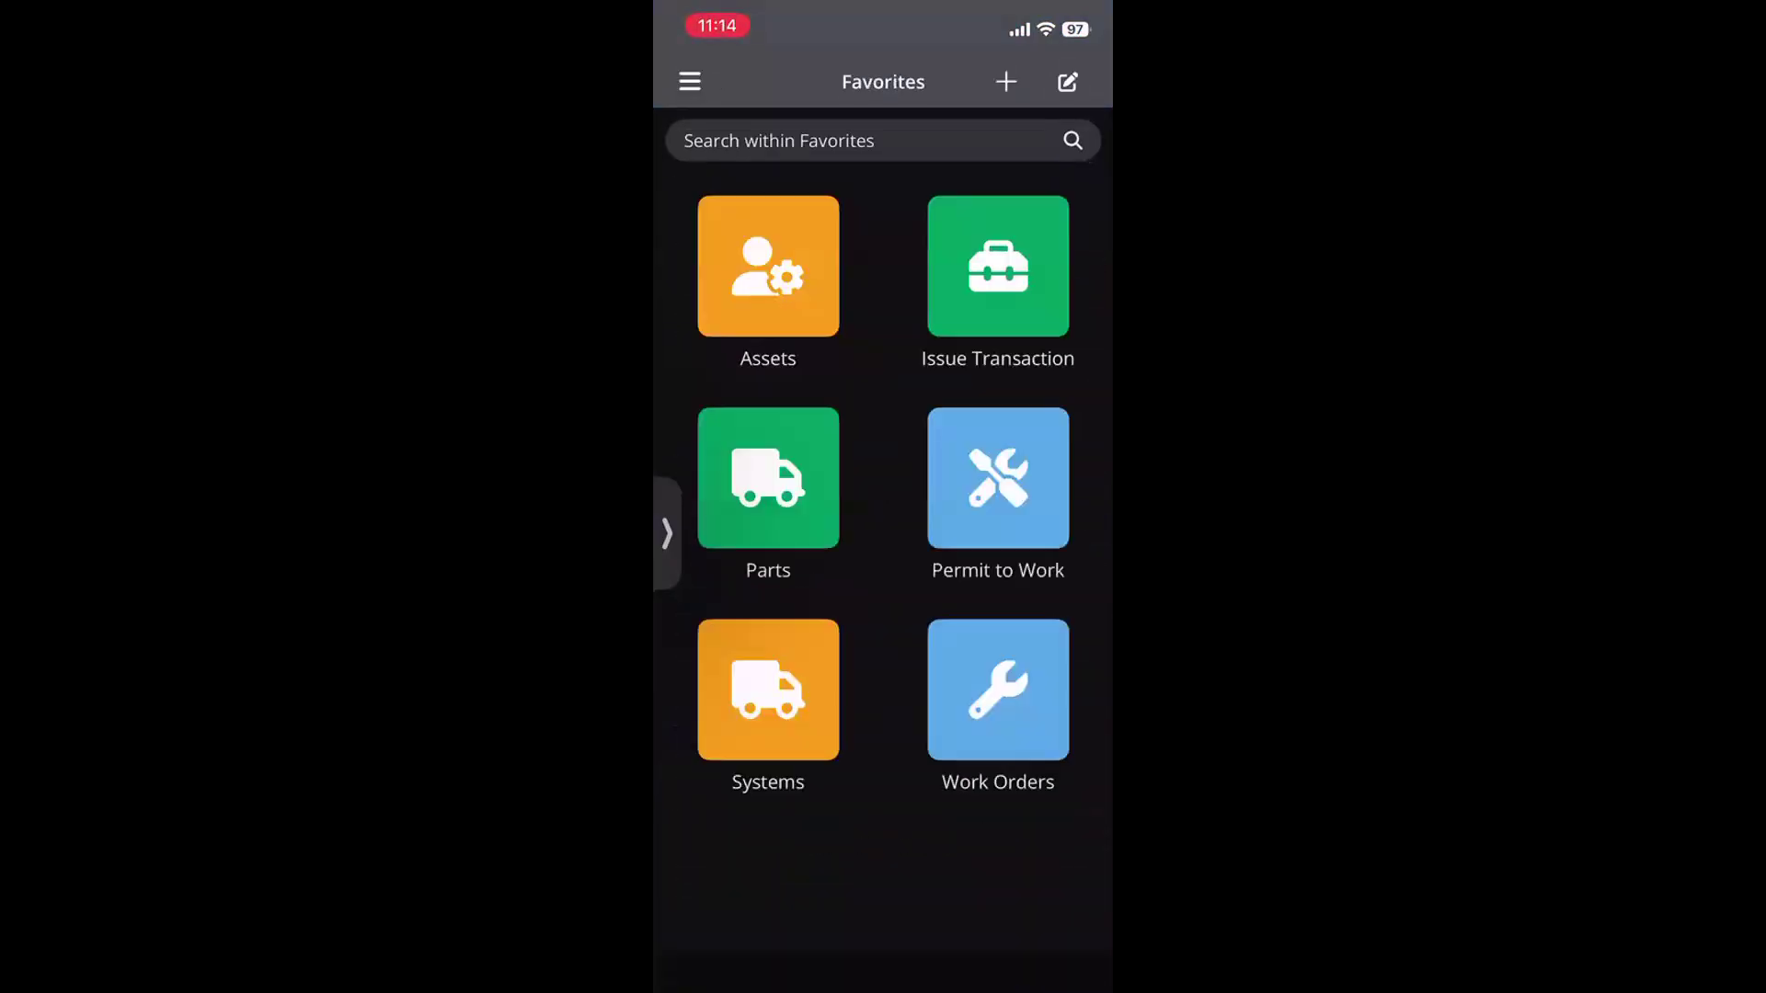
{"action": "left_click", "coordinate": [1006, 81]}
{"action": "scroll", "coordinate": [883, 552], "scroll_direction": "down", "scroll_amount": 5}
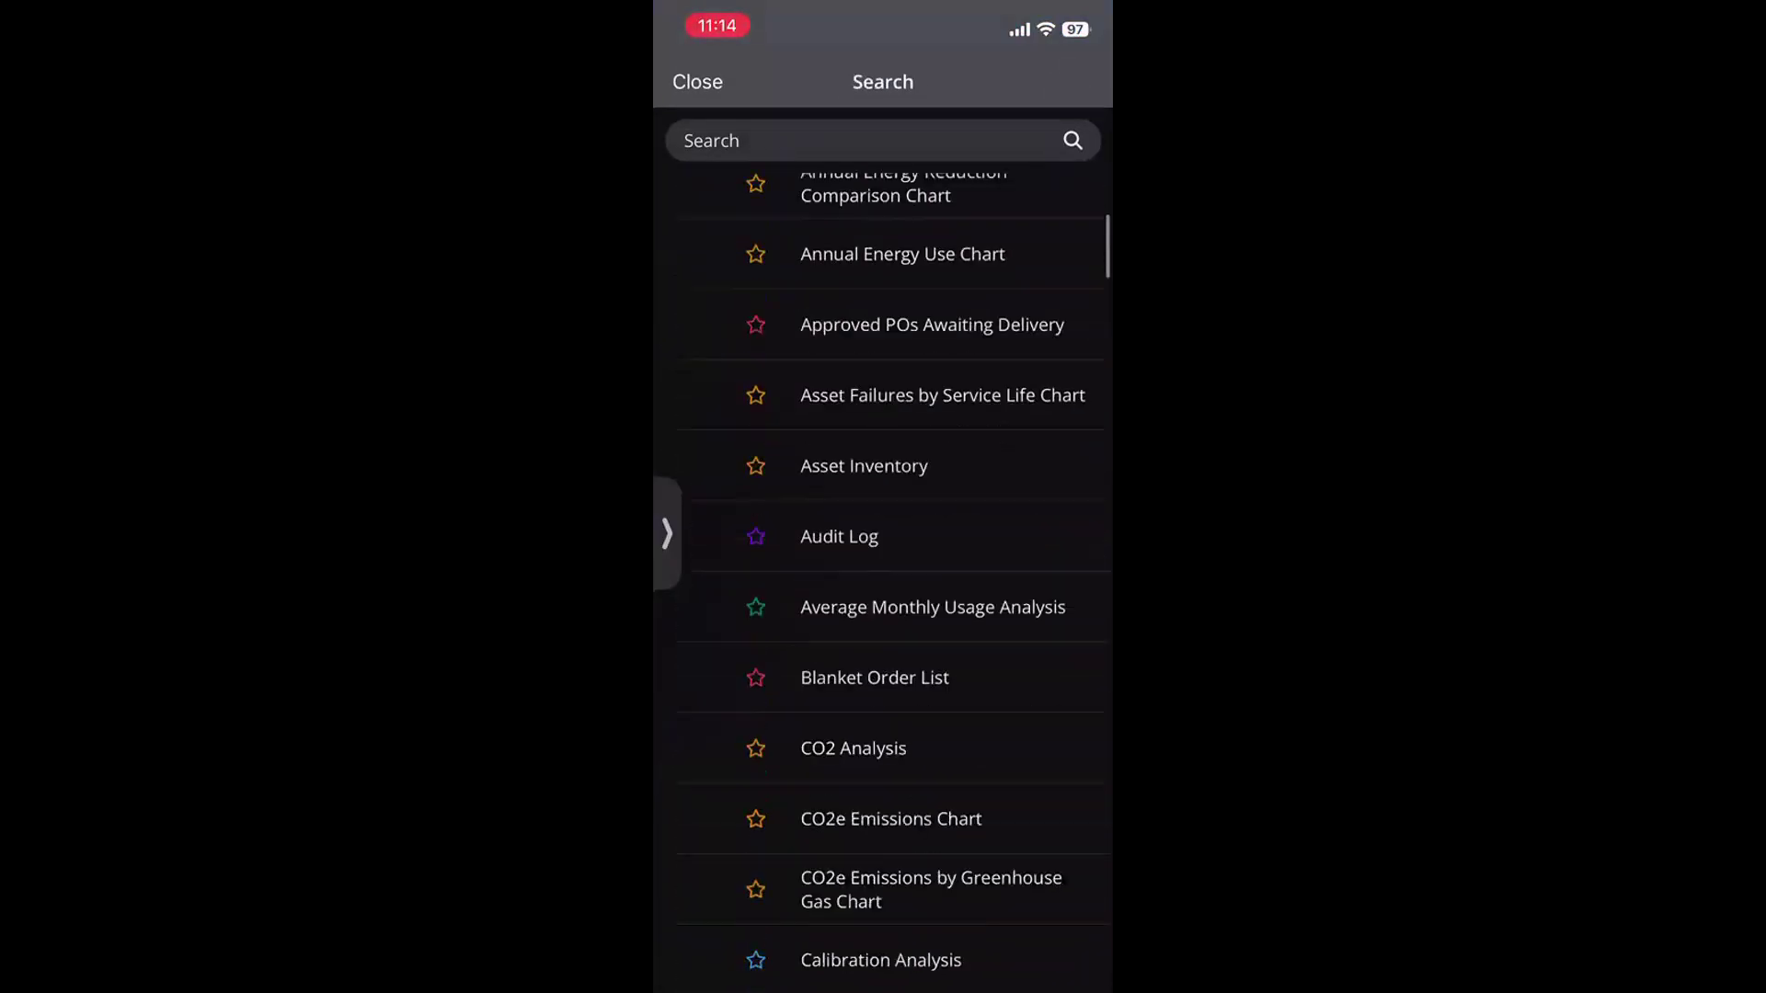
{"action": "left_click", "coordinate": [864, 141]}
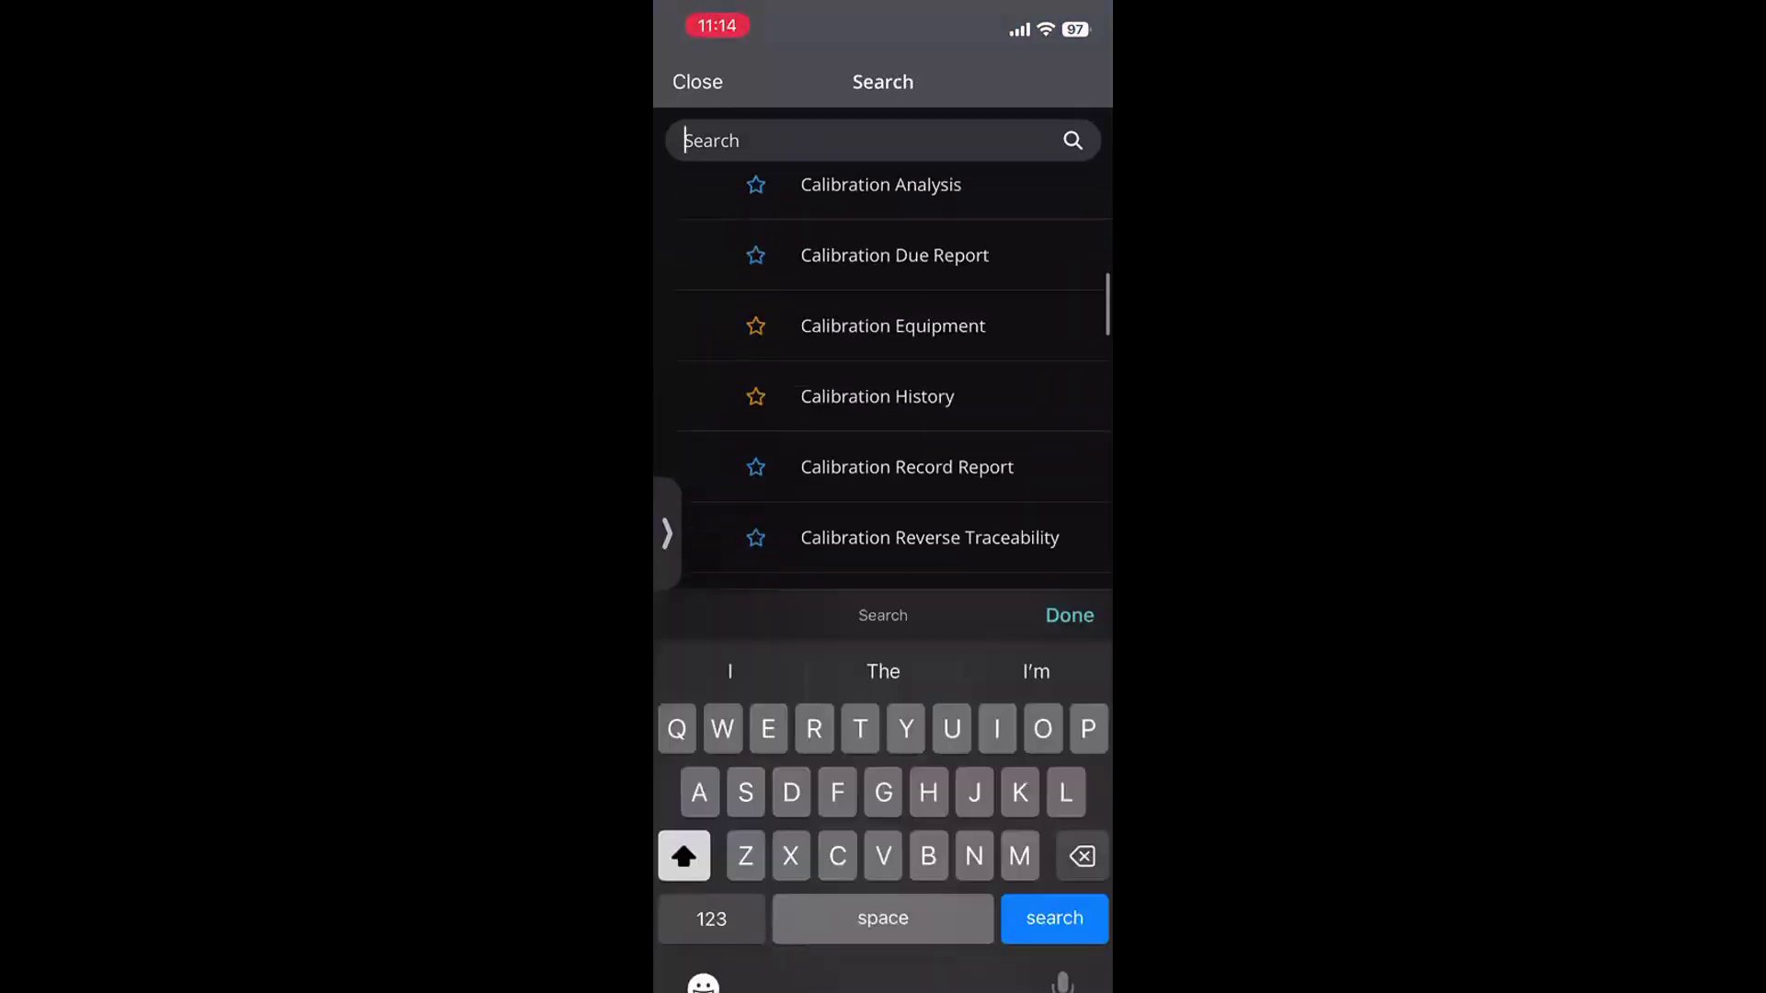
{"action": "type", "text": "Req"}
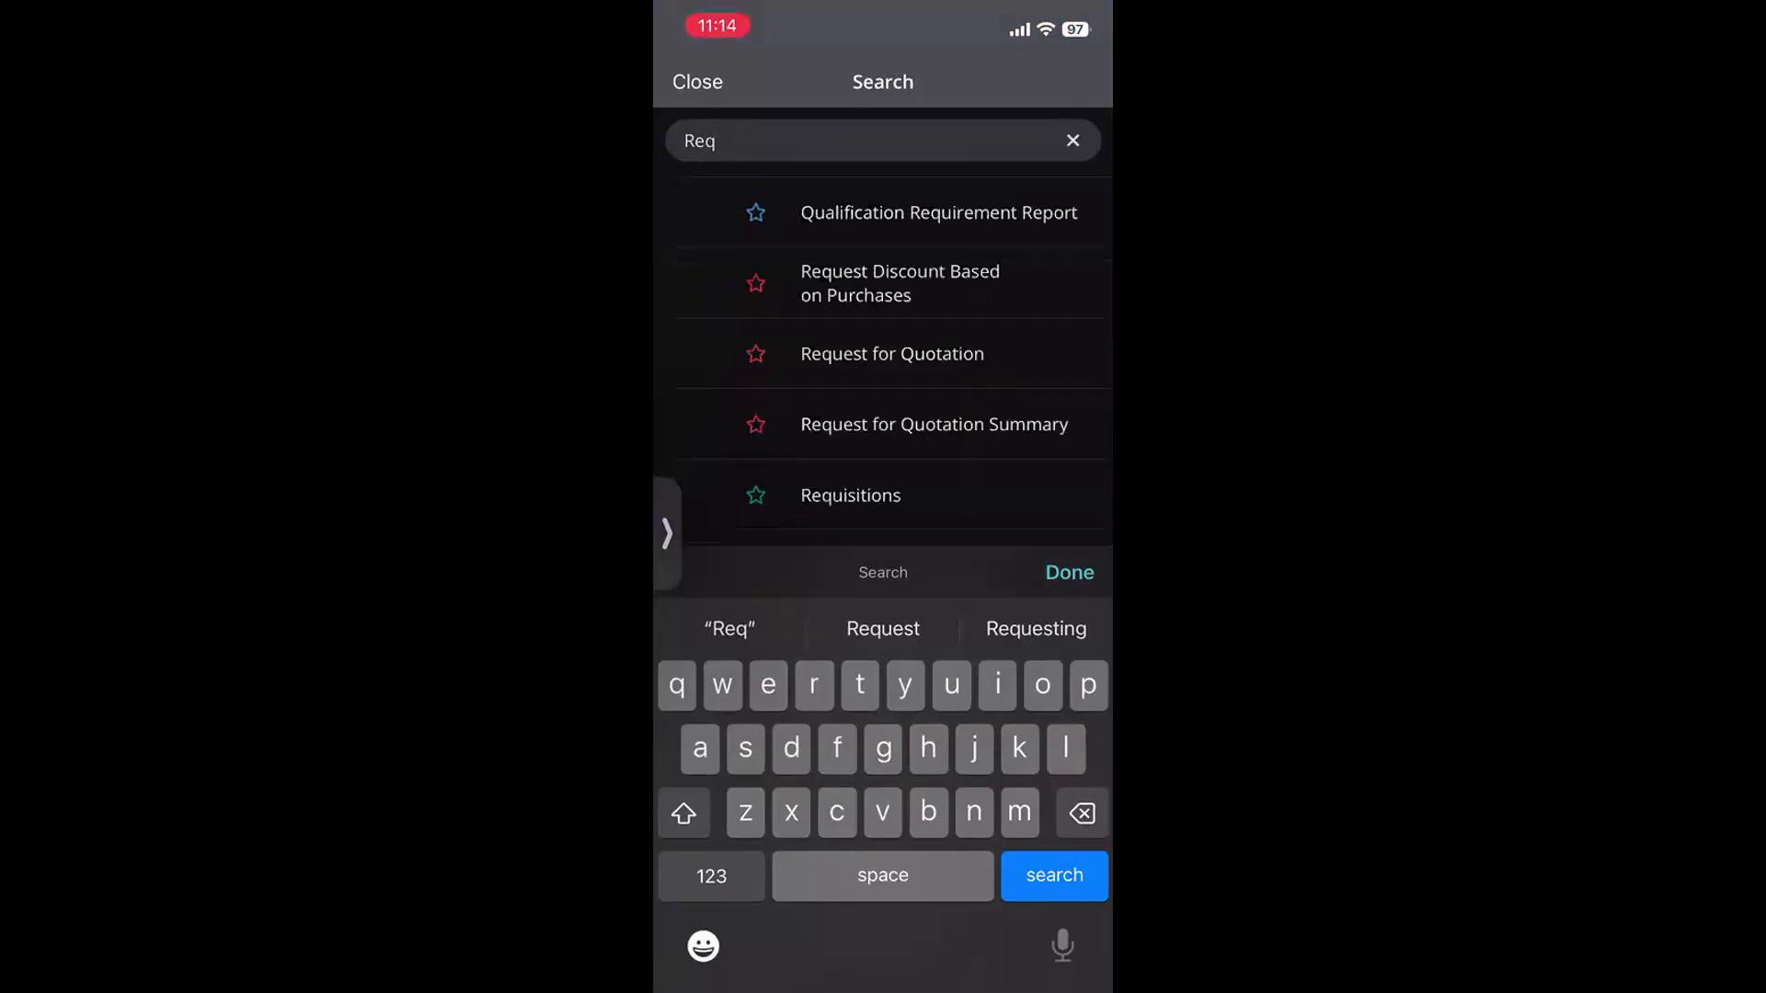
{"action": "left_click", "coordinate": [850, 496]}
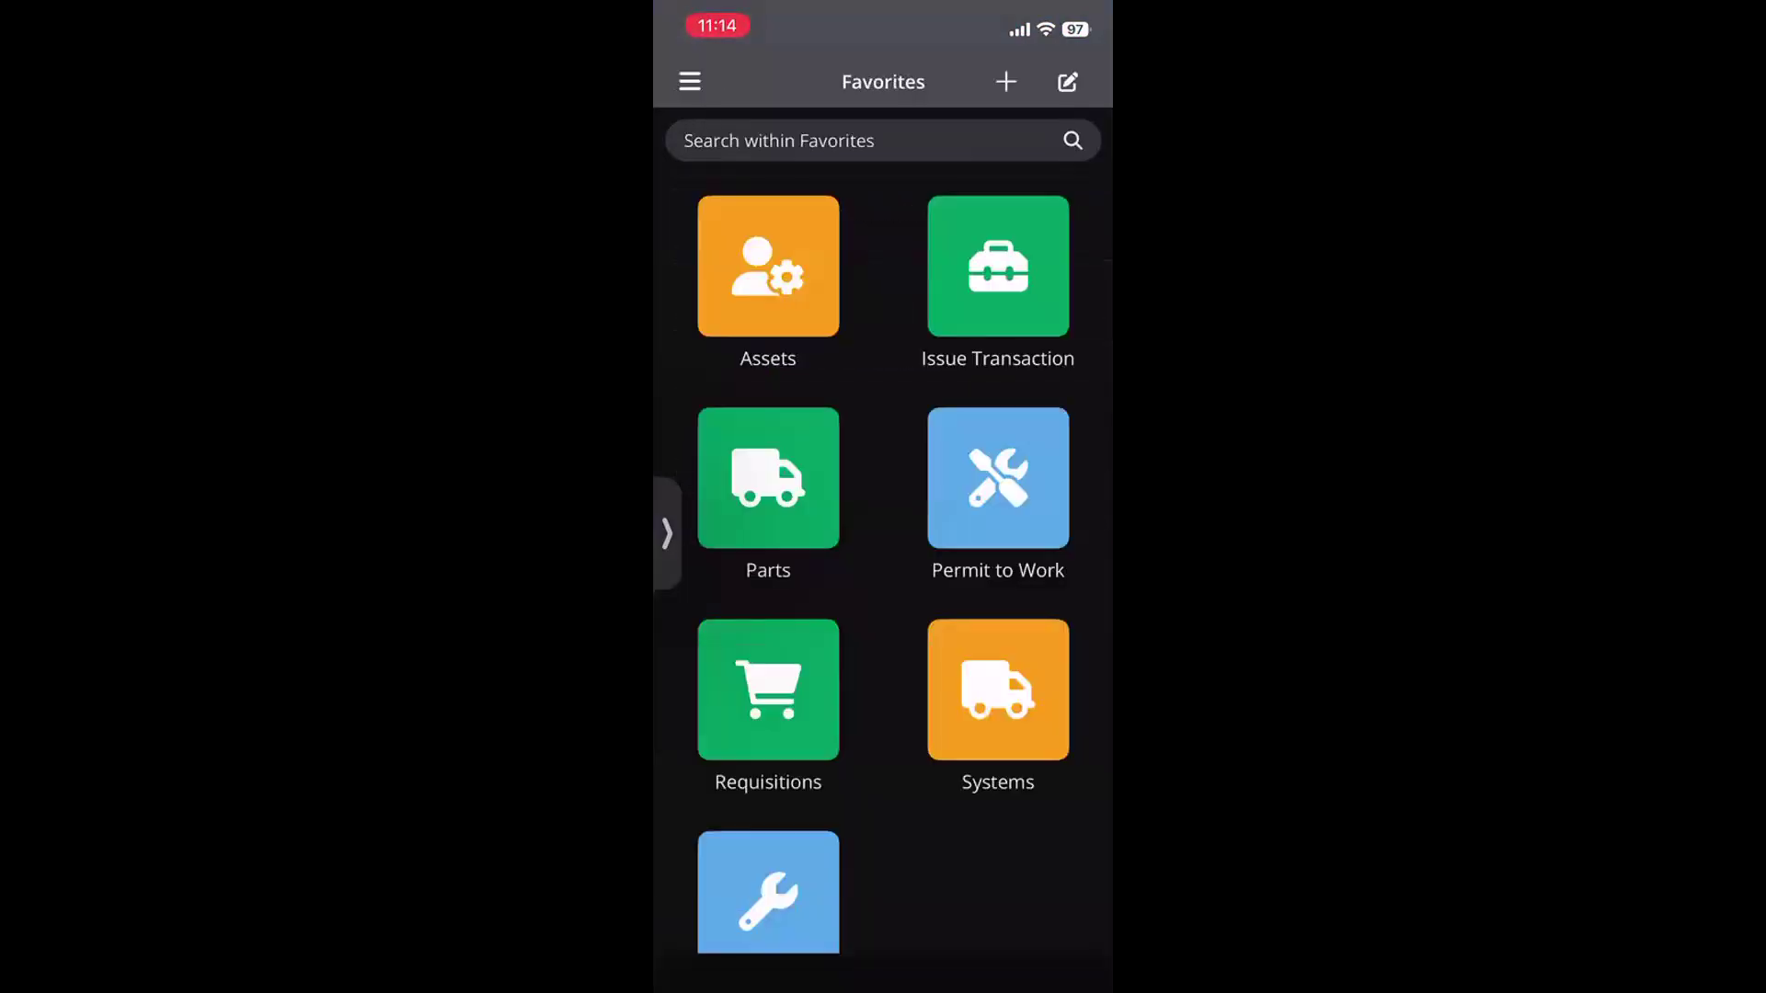
{"action": "scroll", "coordinate": [882, 570], "scroll_direction": "down", "scroll_amount": 2}
{"action": "scroll", "coordinate": [883, 551], "scroll_direction": "up", "scroll_amount": 3}
Log out, sign back in past the author-limit warning, and return to the Favorites page
{"action": "left_click", "coordinate": [690, 82]}
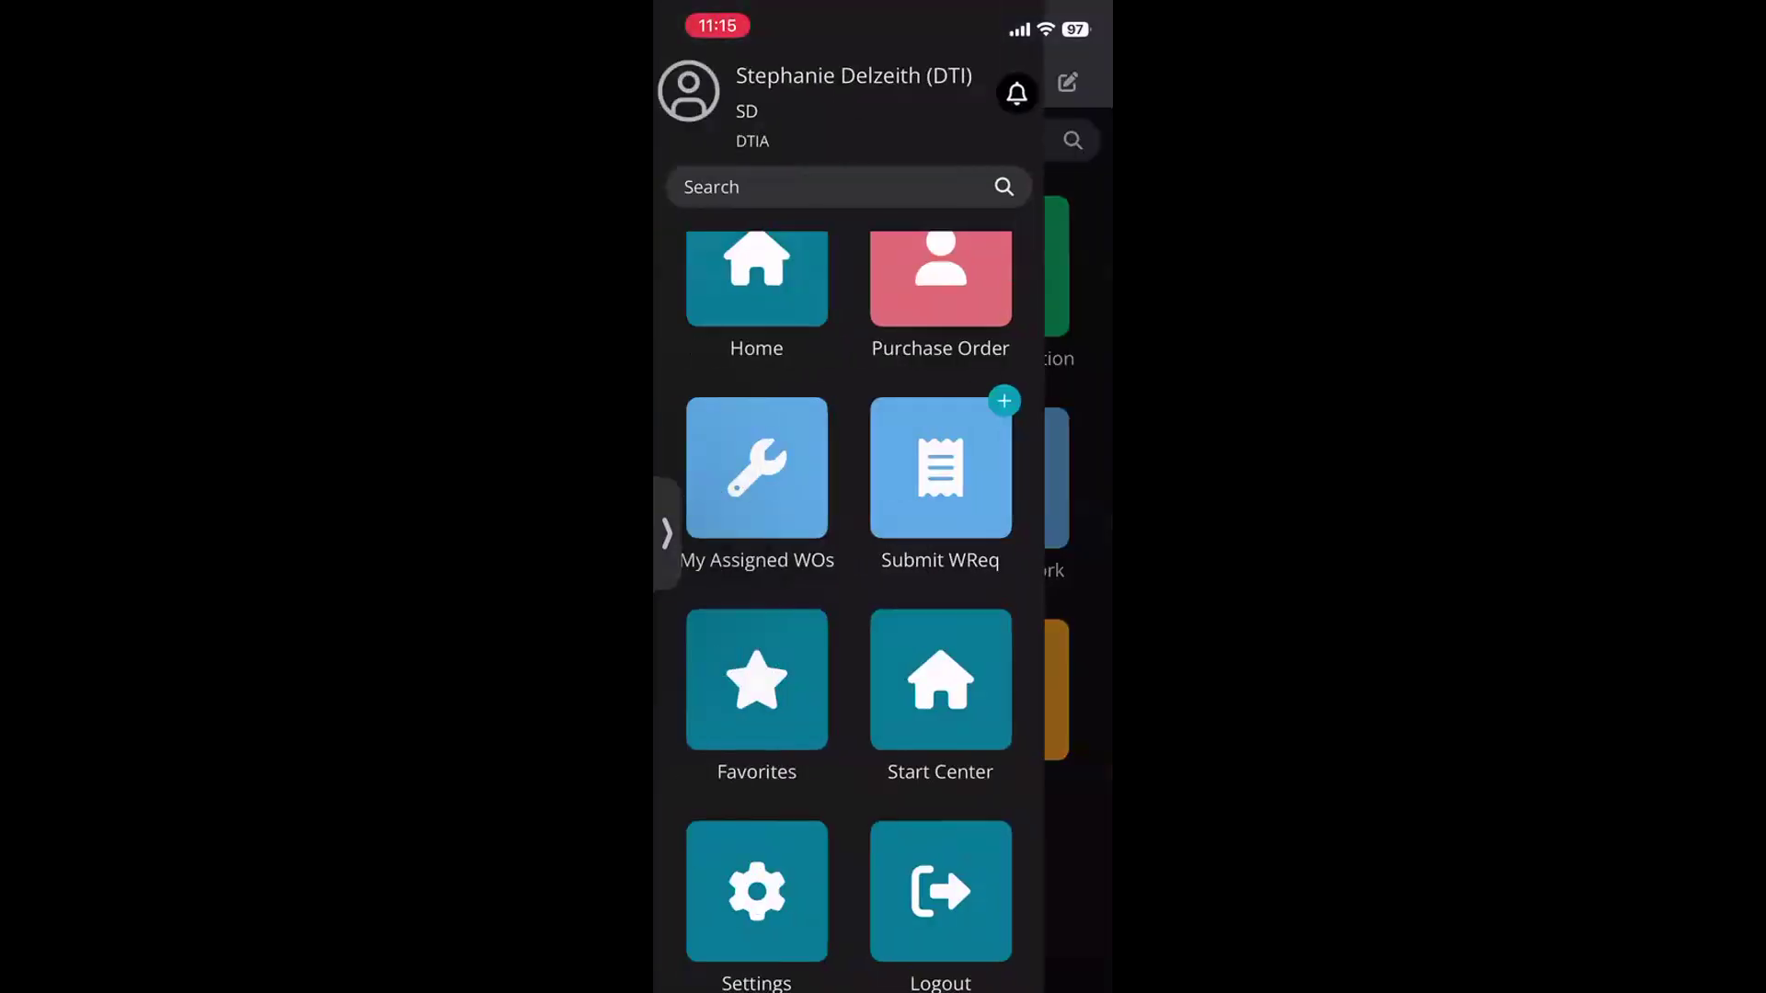
{"action": "scroll", "coordinate": [848, 612], "scroll_direction": "down", "scroll_amount": 1}
{"action": "left_click", "coordinate": [940, 835]}
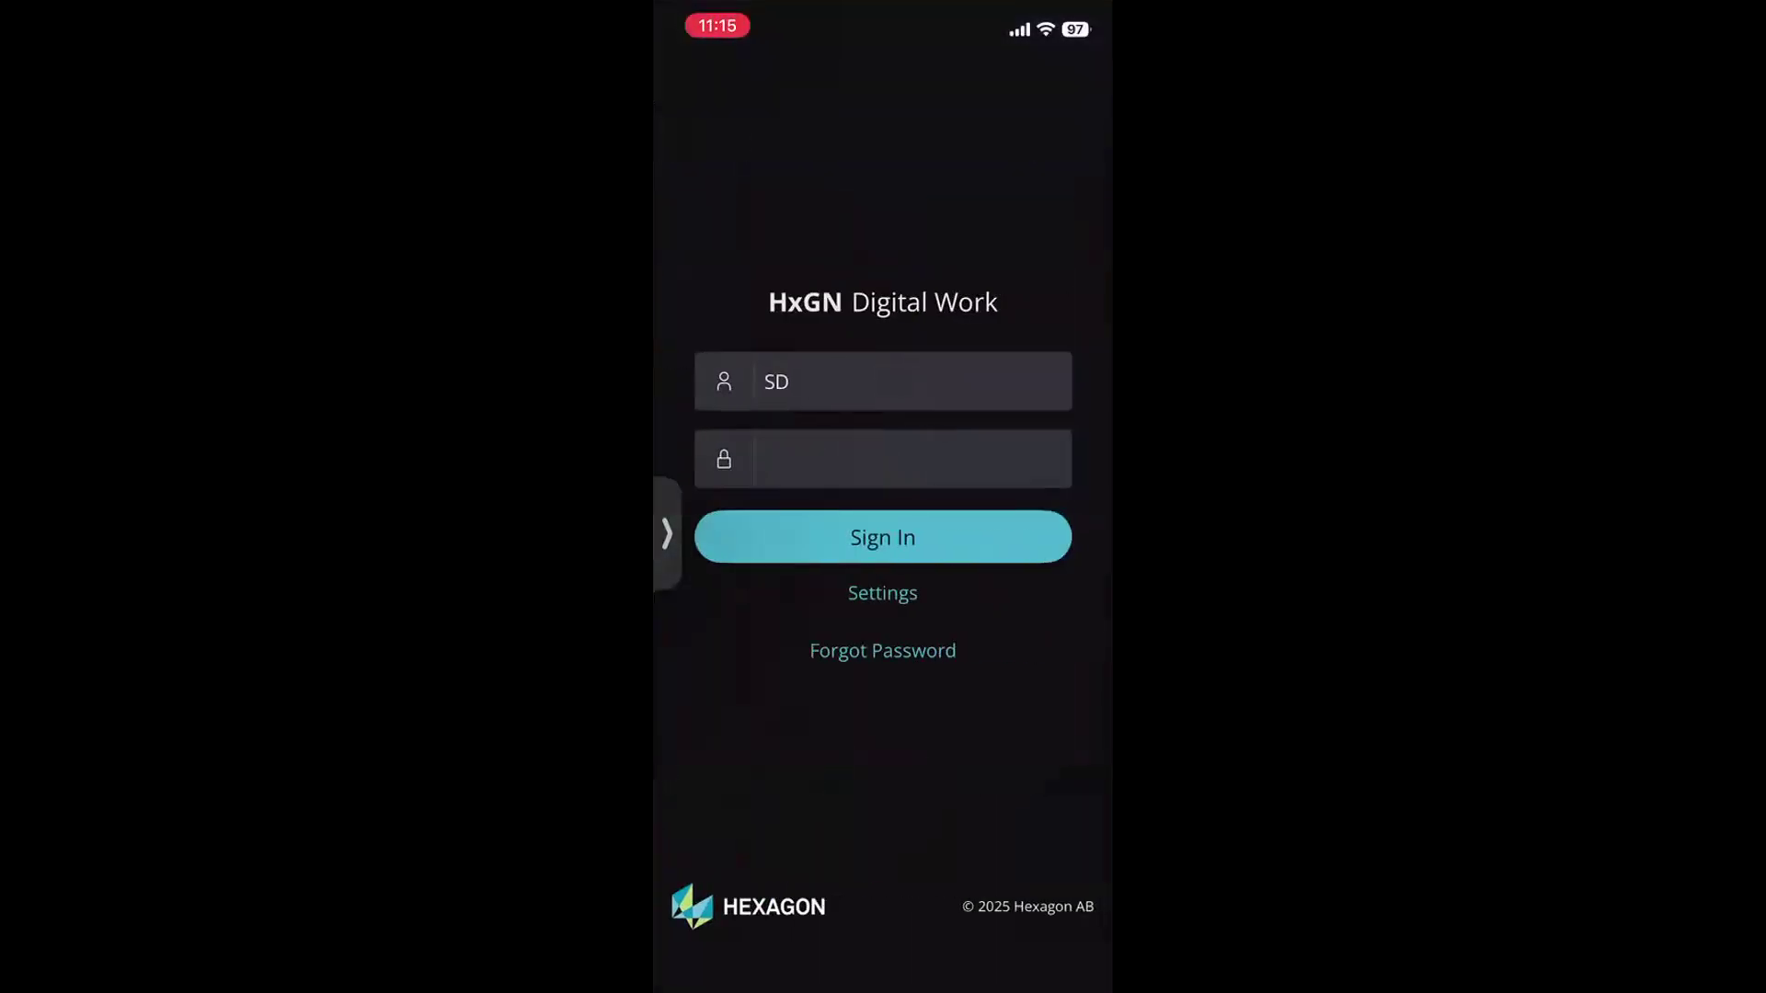
{"action": "left_click", "coordinate": [912, 459]}
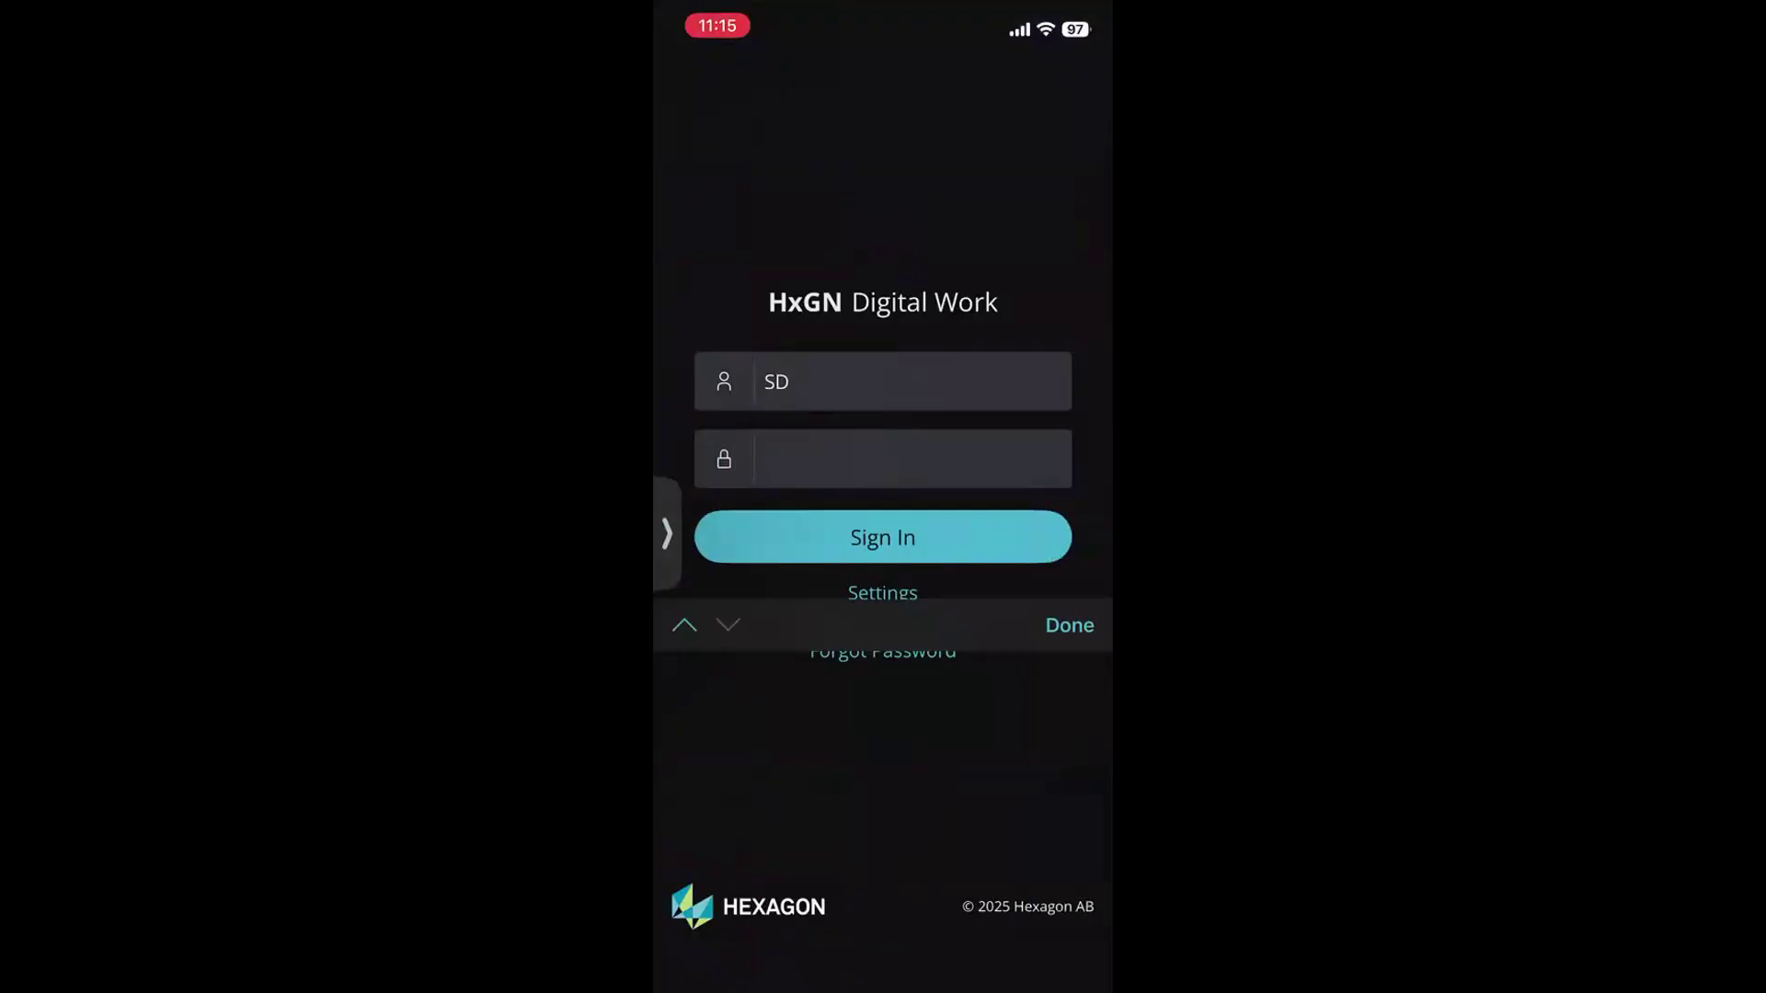
{"action": "left_click", "coordinate": [882, 537]}
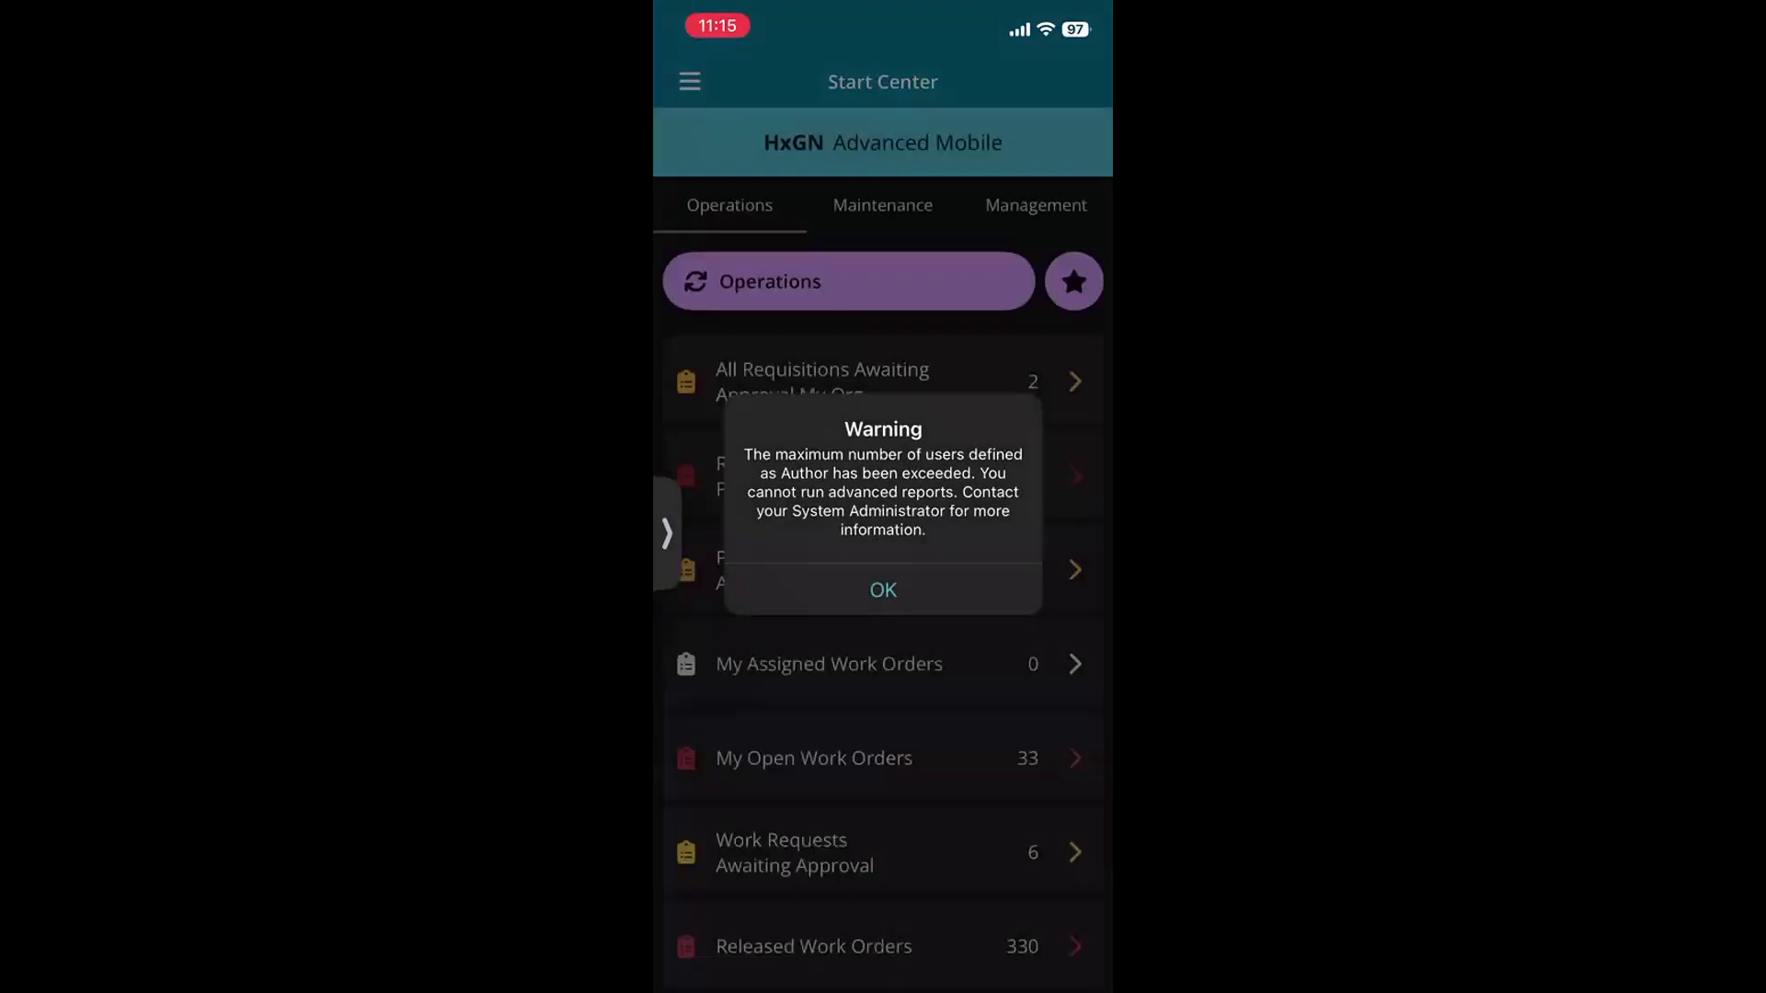
{"action": "left_click", "coordinate": [883, 589]}
{"action": "left_click", "coordinate": [689, 81]}
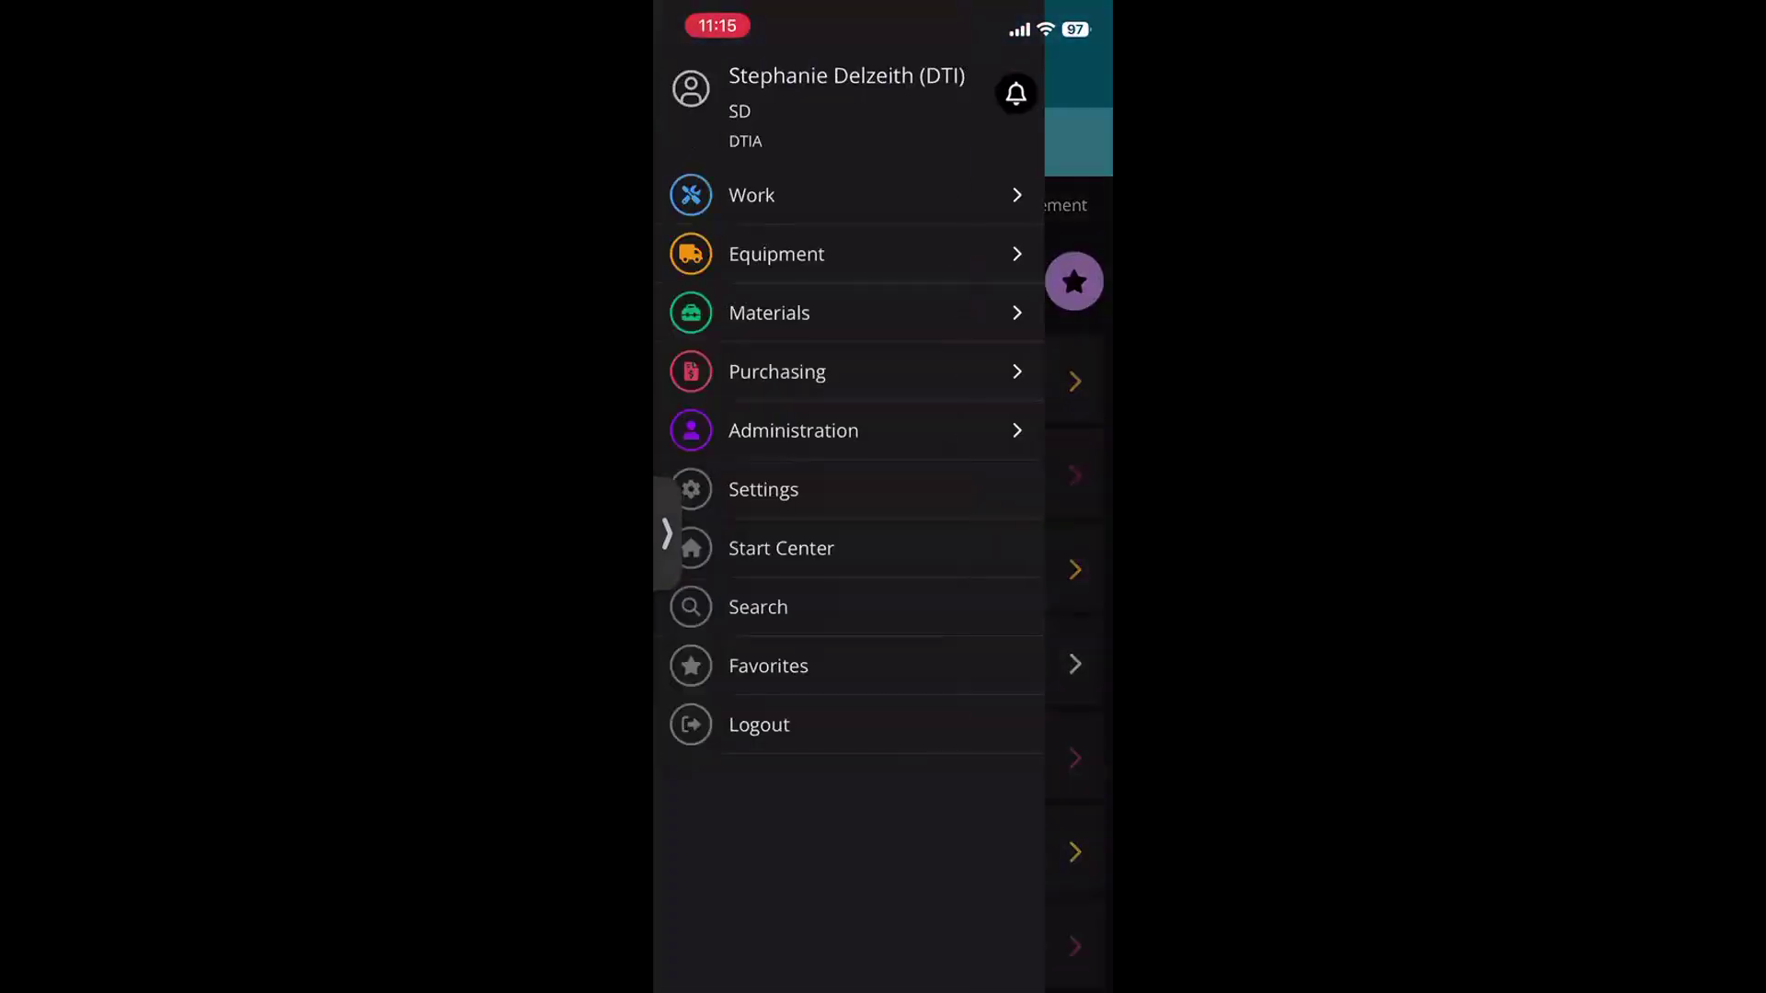
{"action": "left_click", "coordinate": [768, 666]}
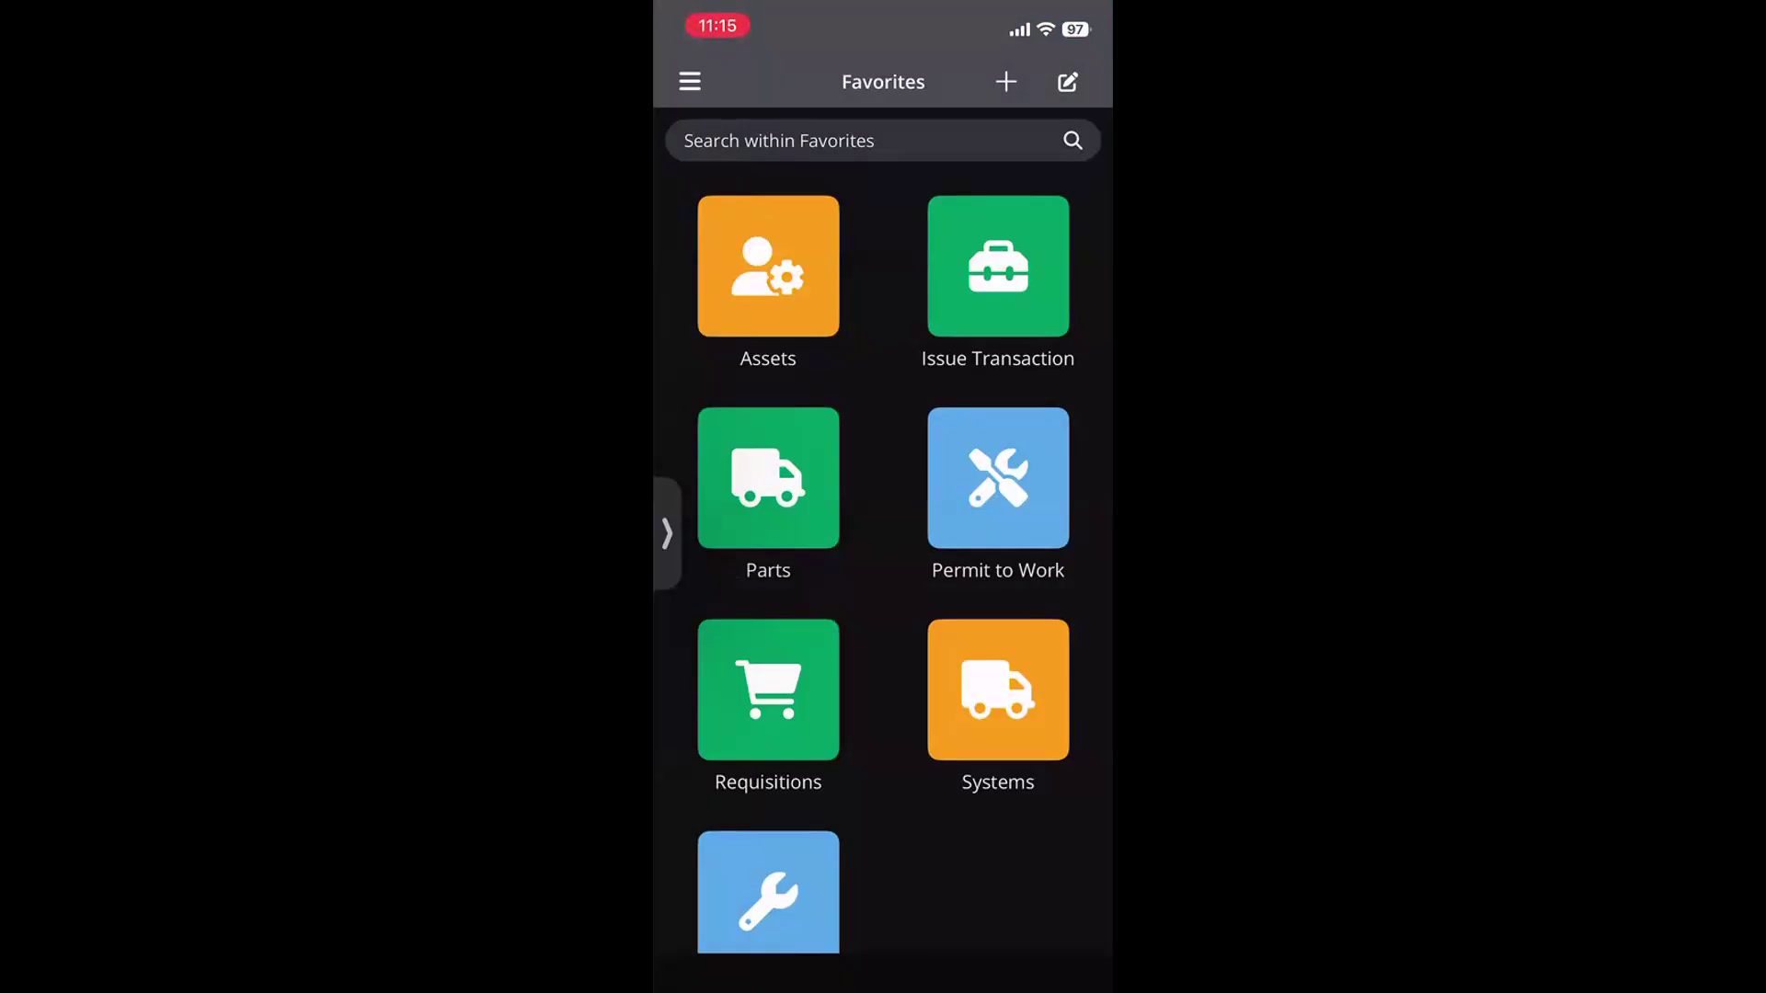
Scroll the Favorites grid and bring up the navigation drawer
{"action": "scroll", "coordinate": [882, 552], "scroll_direction": "down", "scroll_amount": 2}
{"action": "left_click", "coordinate": [690, 81]}
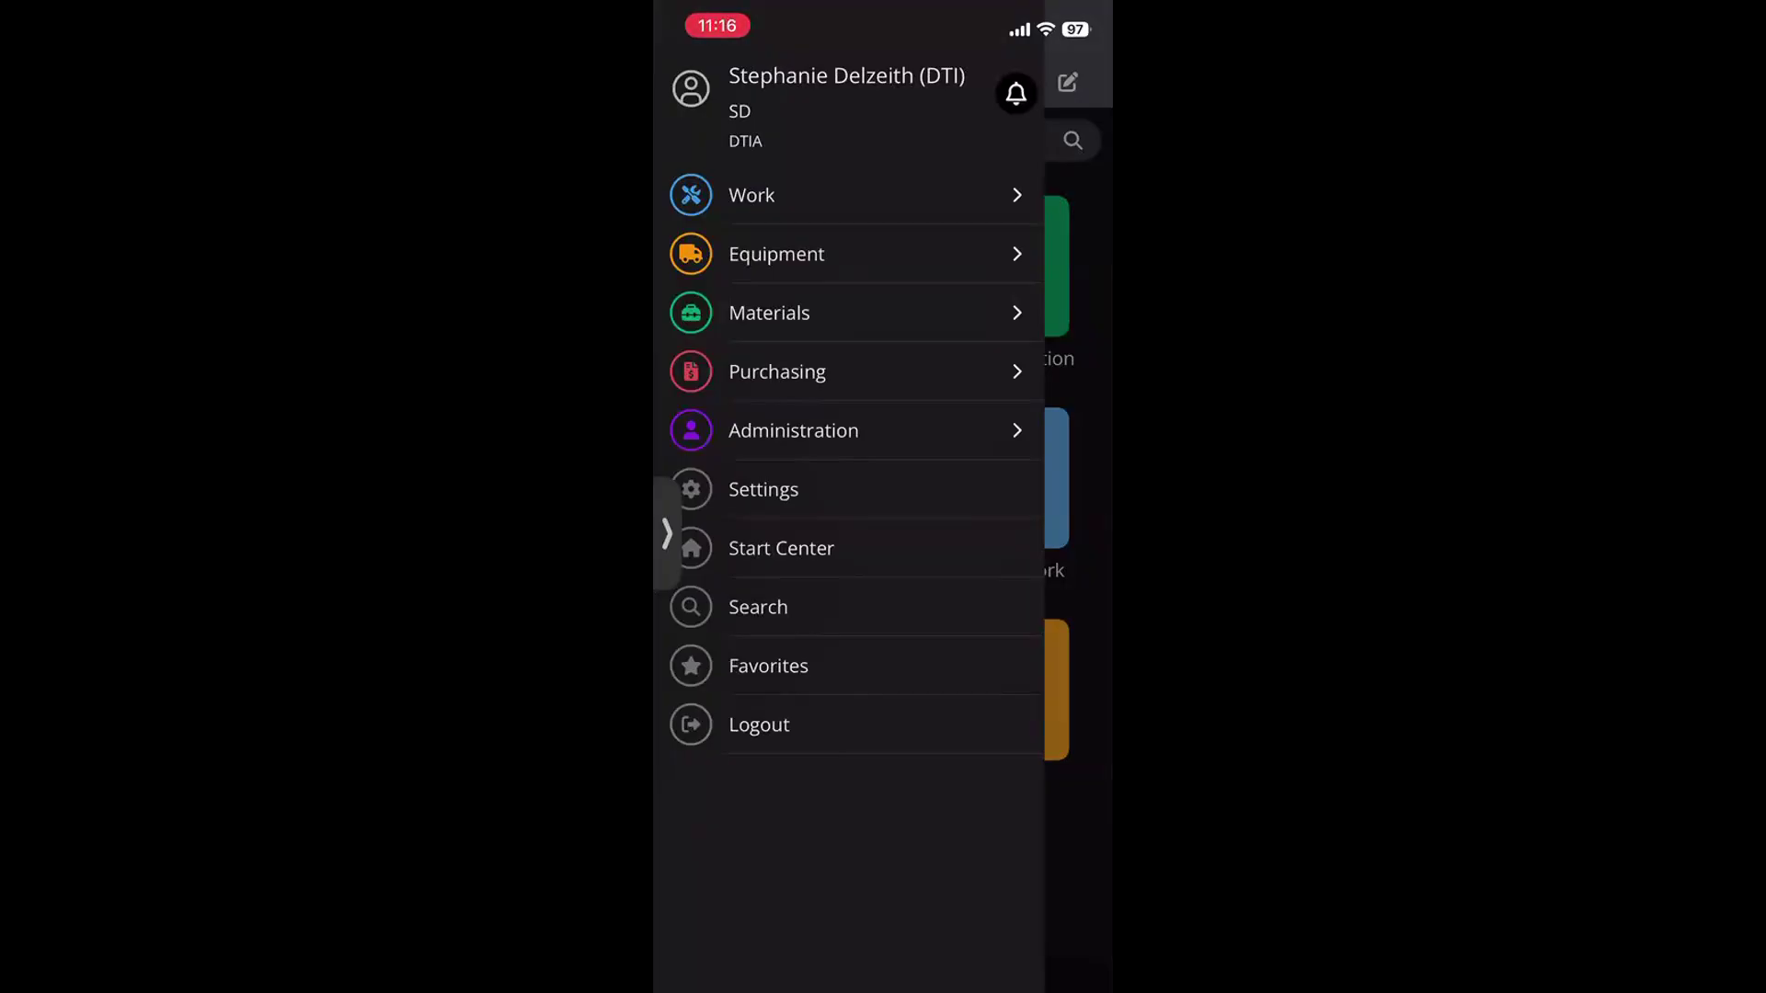
Close the navigation drawer to show the Favorites tiles, including Requisitions, again
{"action": "left_click", "coordinate": [1078, 589]}
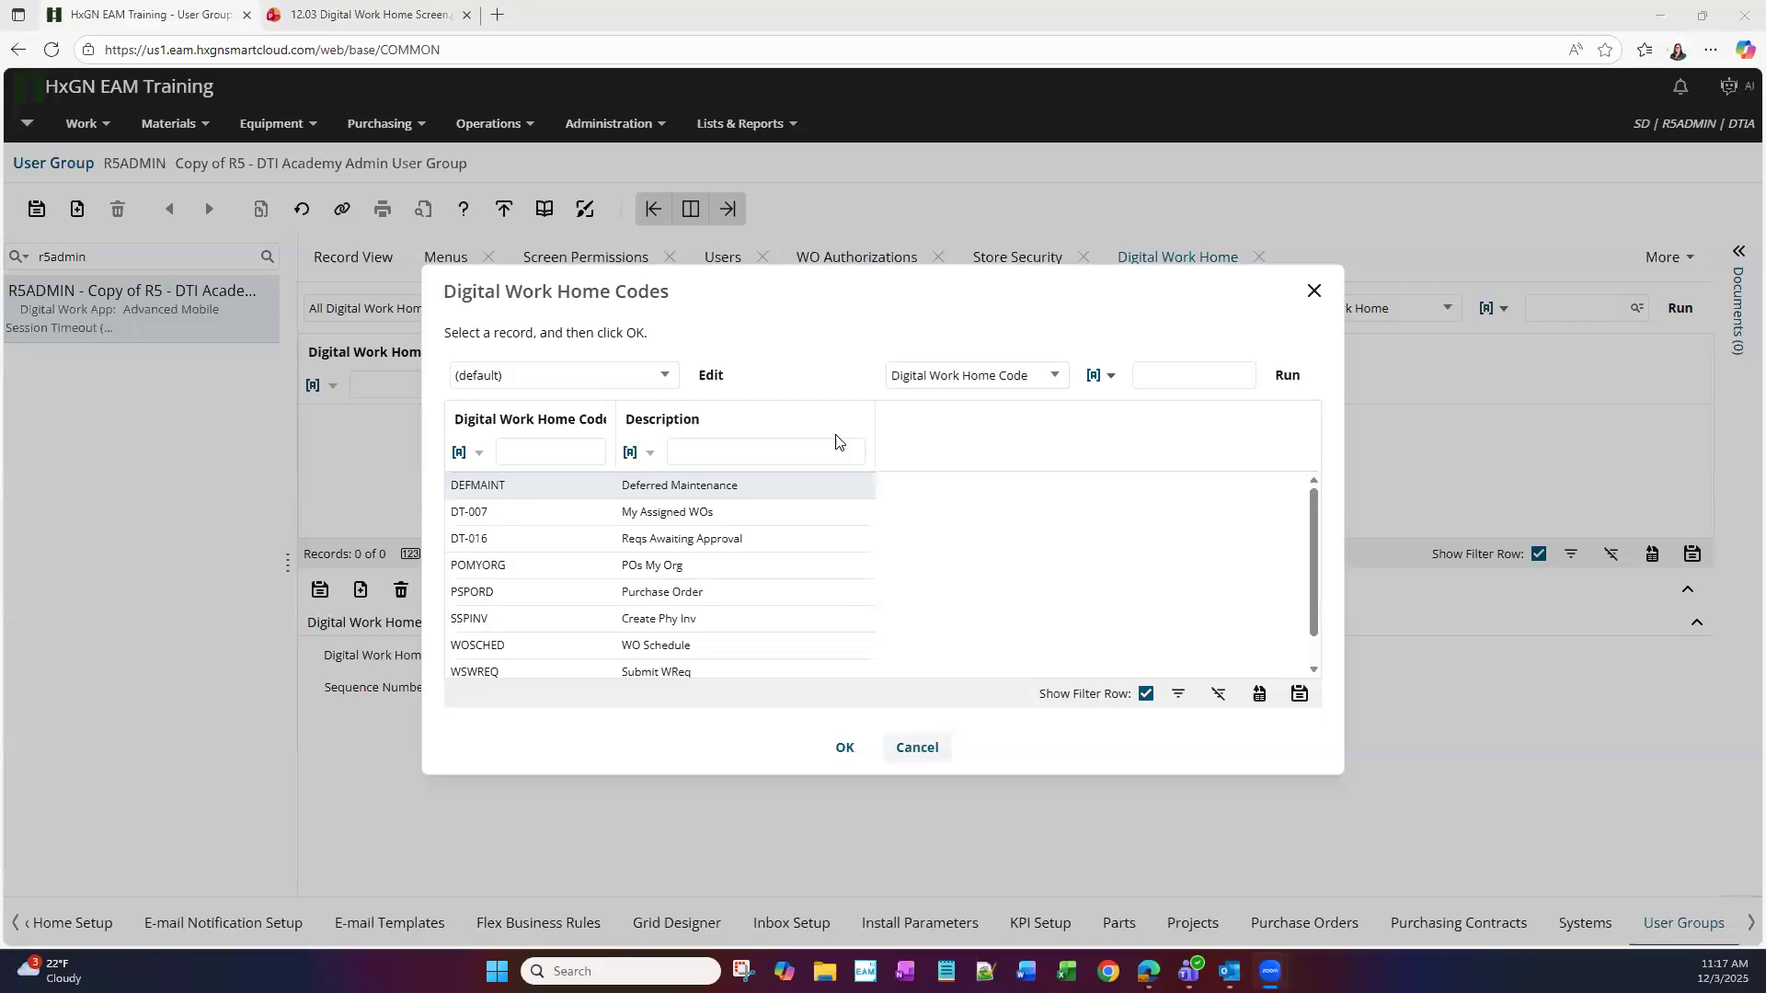
{"action": "key", "text": "Escape"}
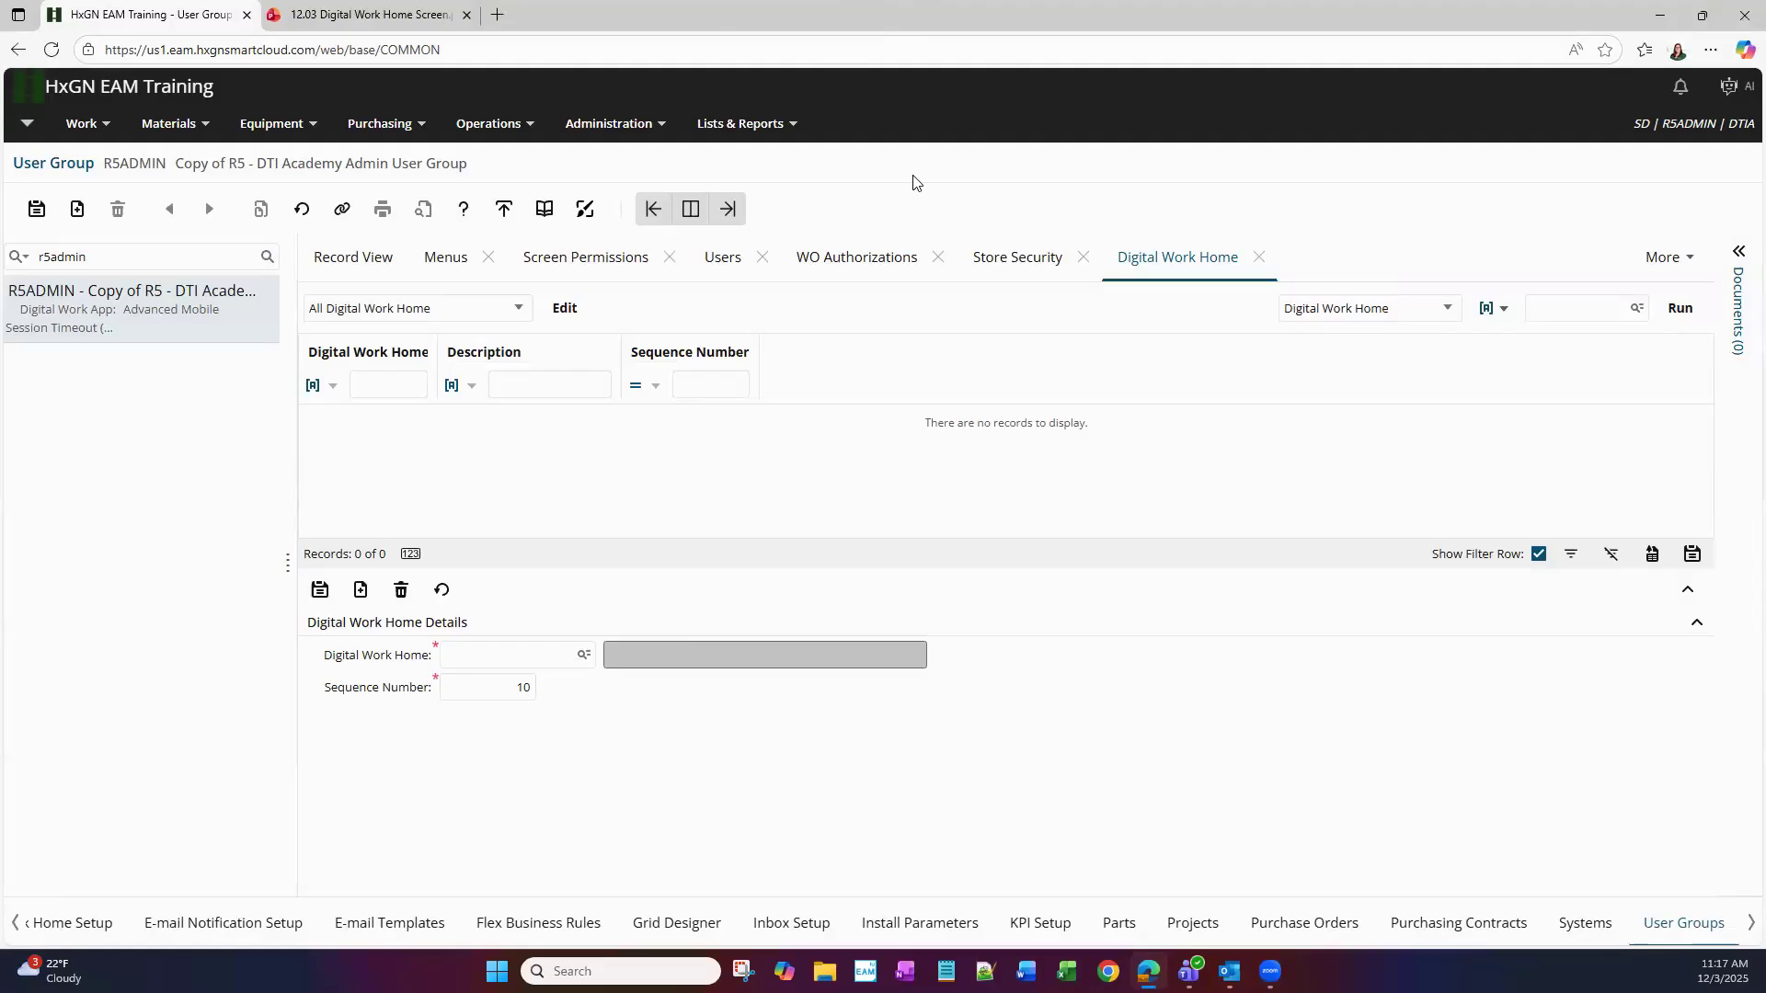
Add DT-007 My Assigned WOs to the Digital Work Home at sequence 10
{"action": "left_click", "coordinate": [585, 657]}
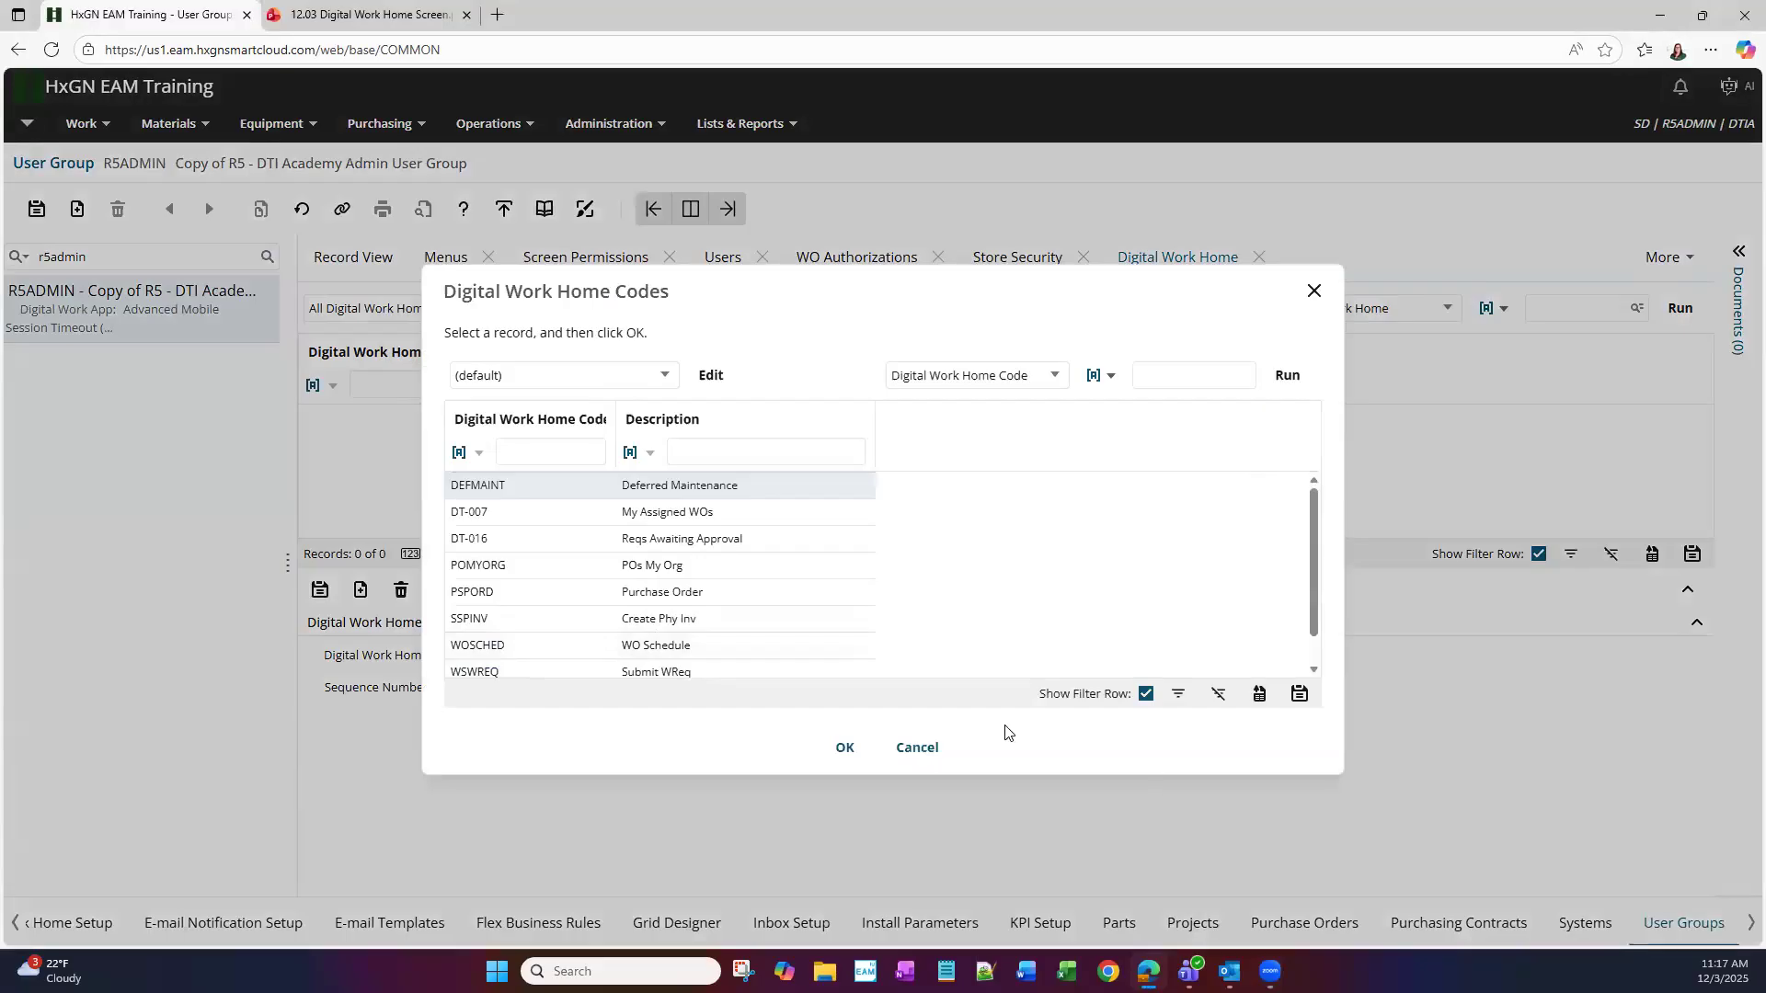
{"action": "double_click", "coordinate": [611, 512]}
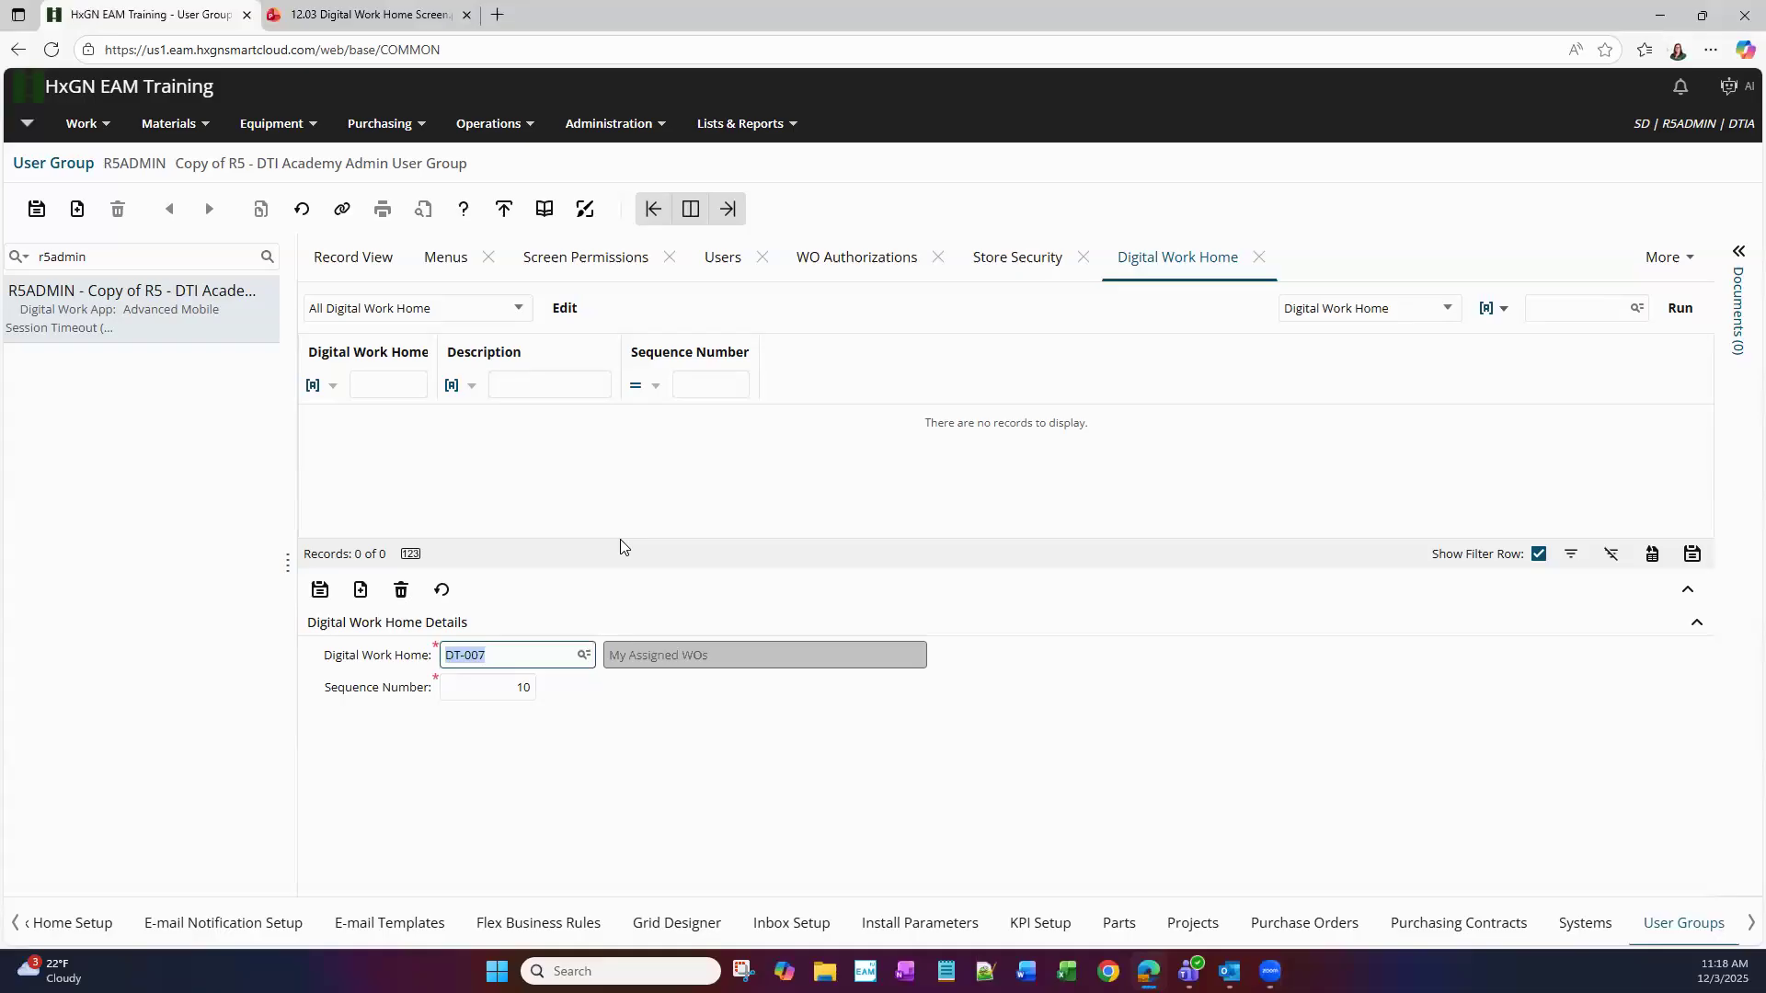
{"action": "left_click", "coordinate": [521, 690]}
{"action": "left_click", "coordinate": [320, 590]}
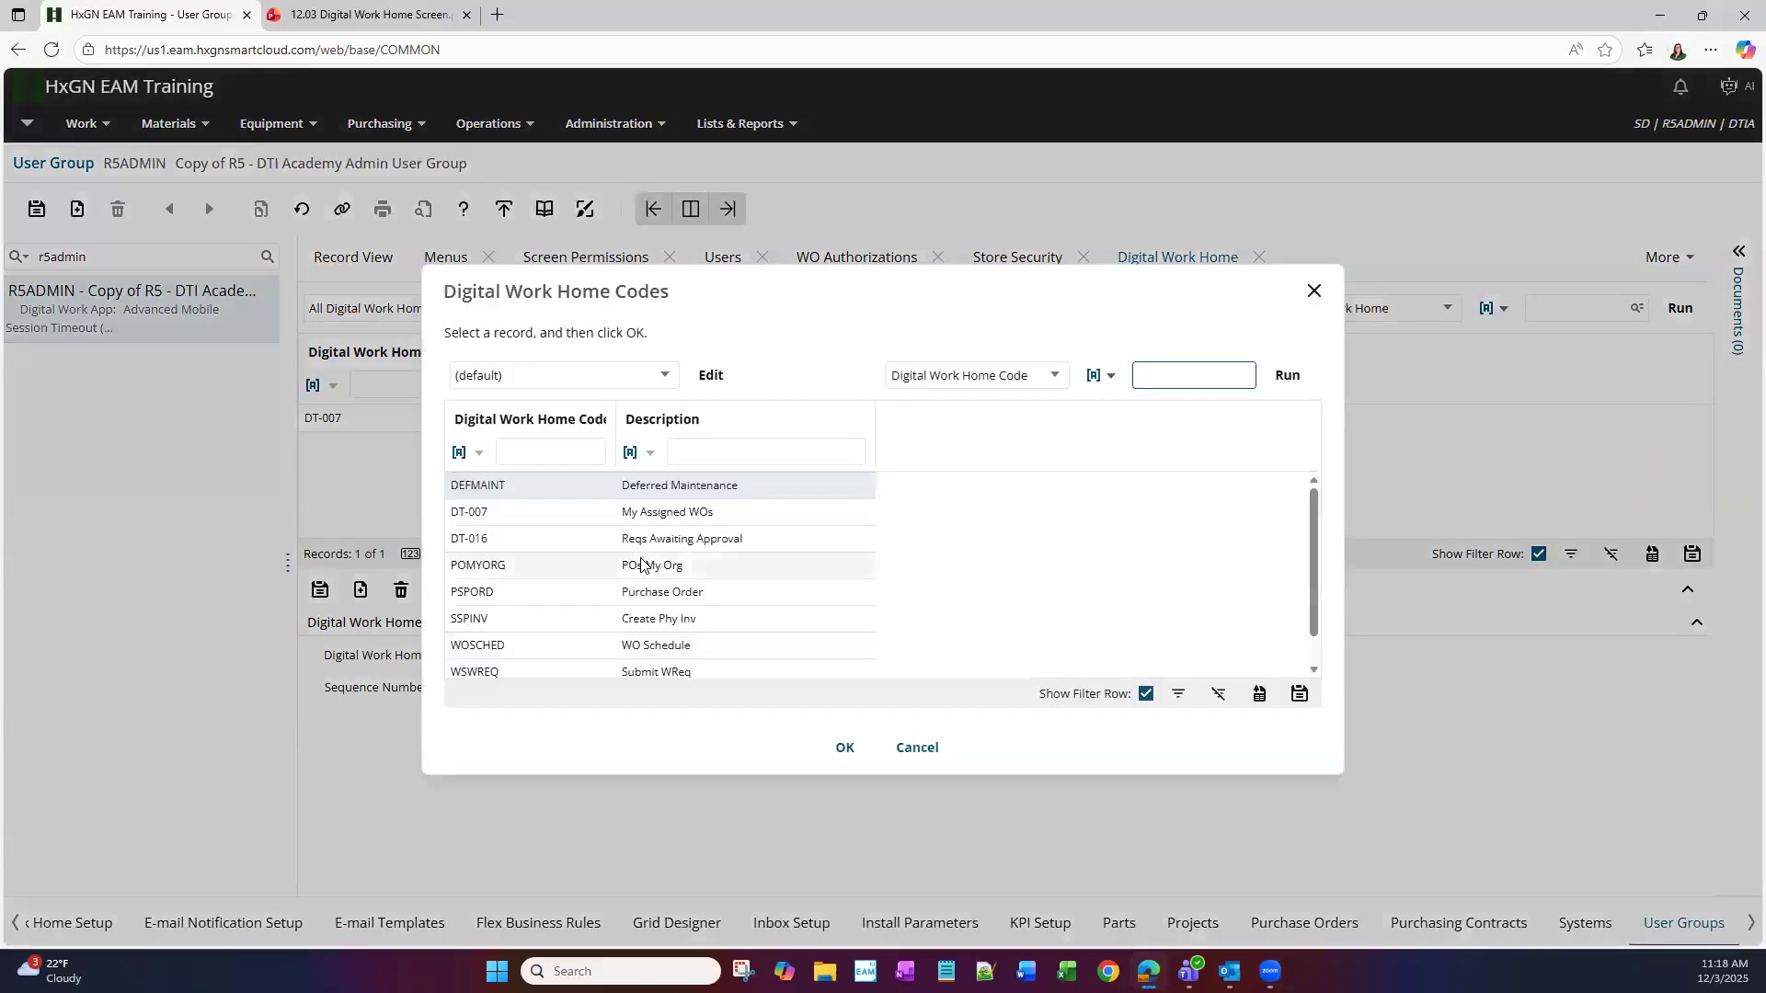
Add POMYORG POs My Org to the Digital Work Home with sequence number 5
{"action": "double_click", "coordinate": [642, 564]}
{"action": "left_click", "coordinate": [515, 695]}
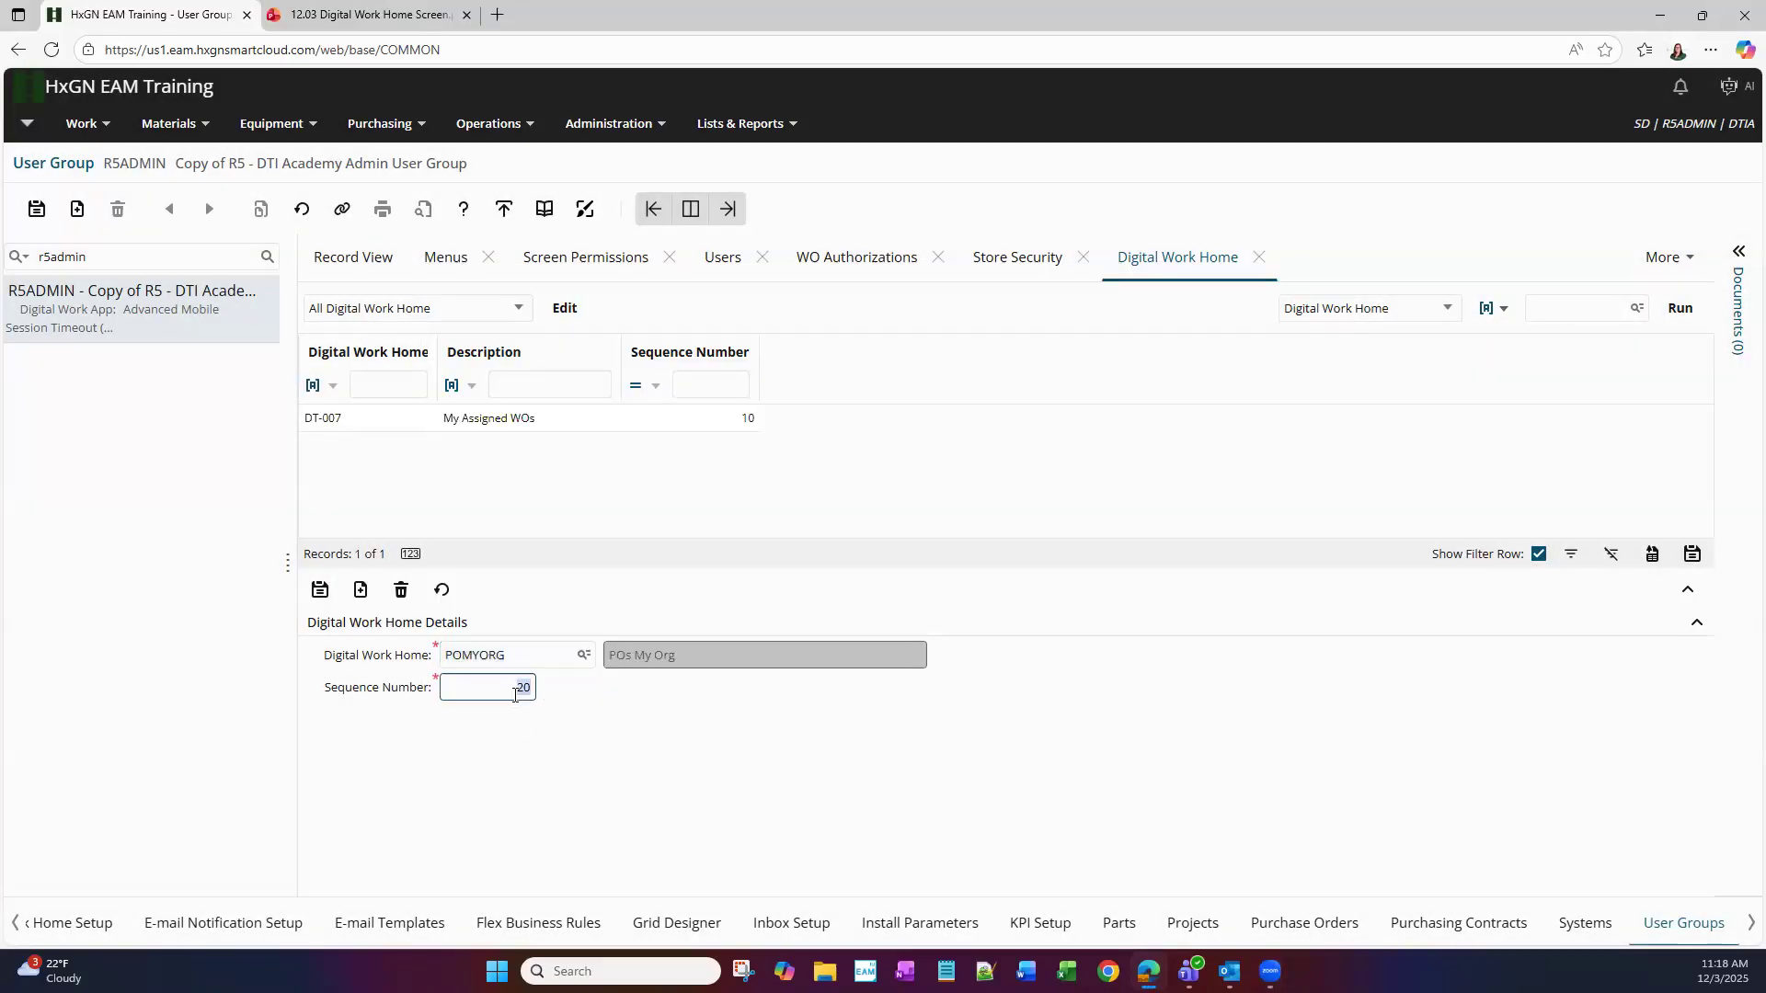
{"action": "type", "text": "5"}
{"action": "left_click", "coordinate": [321, 591]}
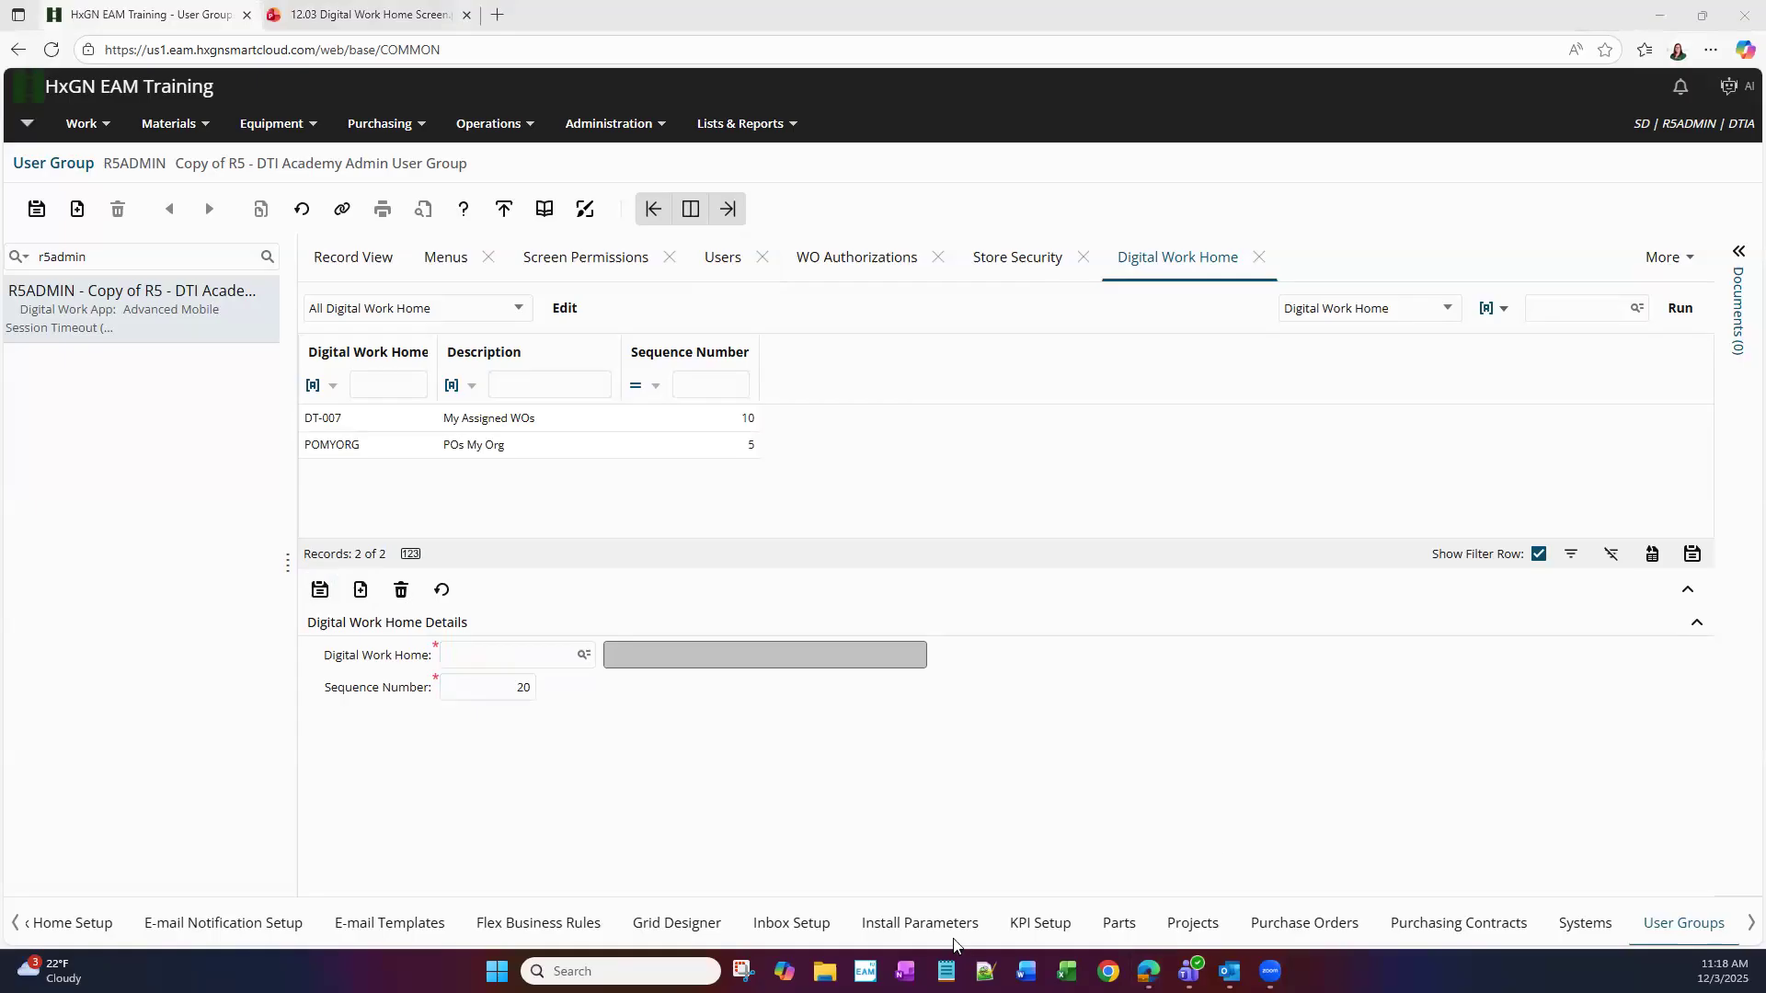
{"action": "left_click", "coordinate": [920, 923]}
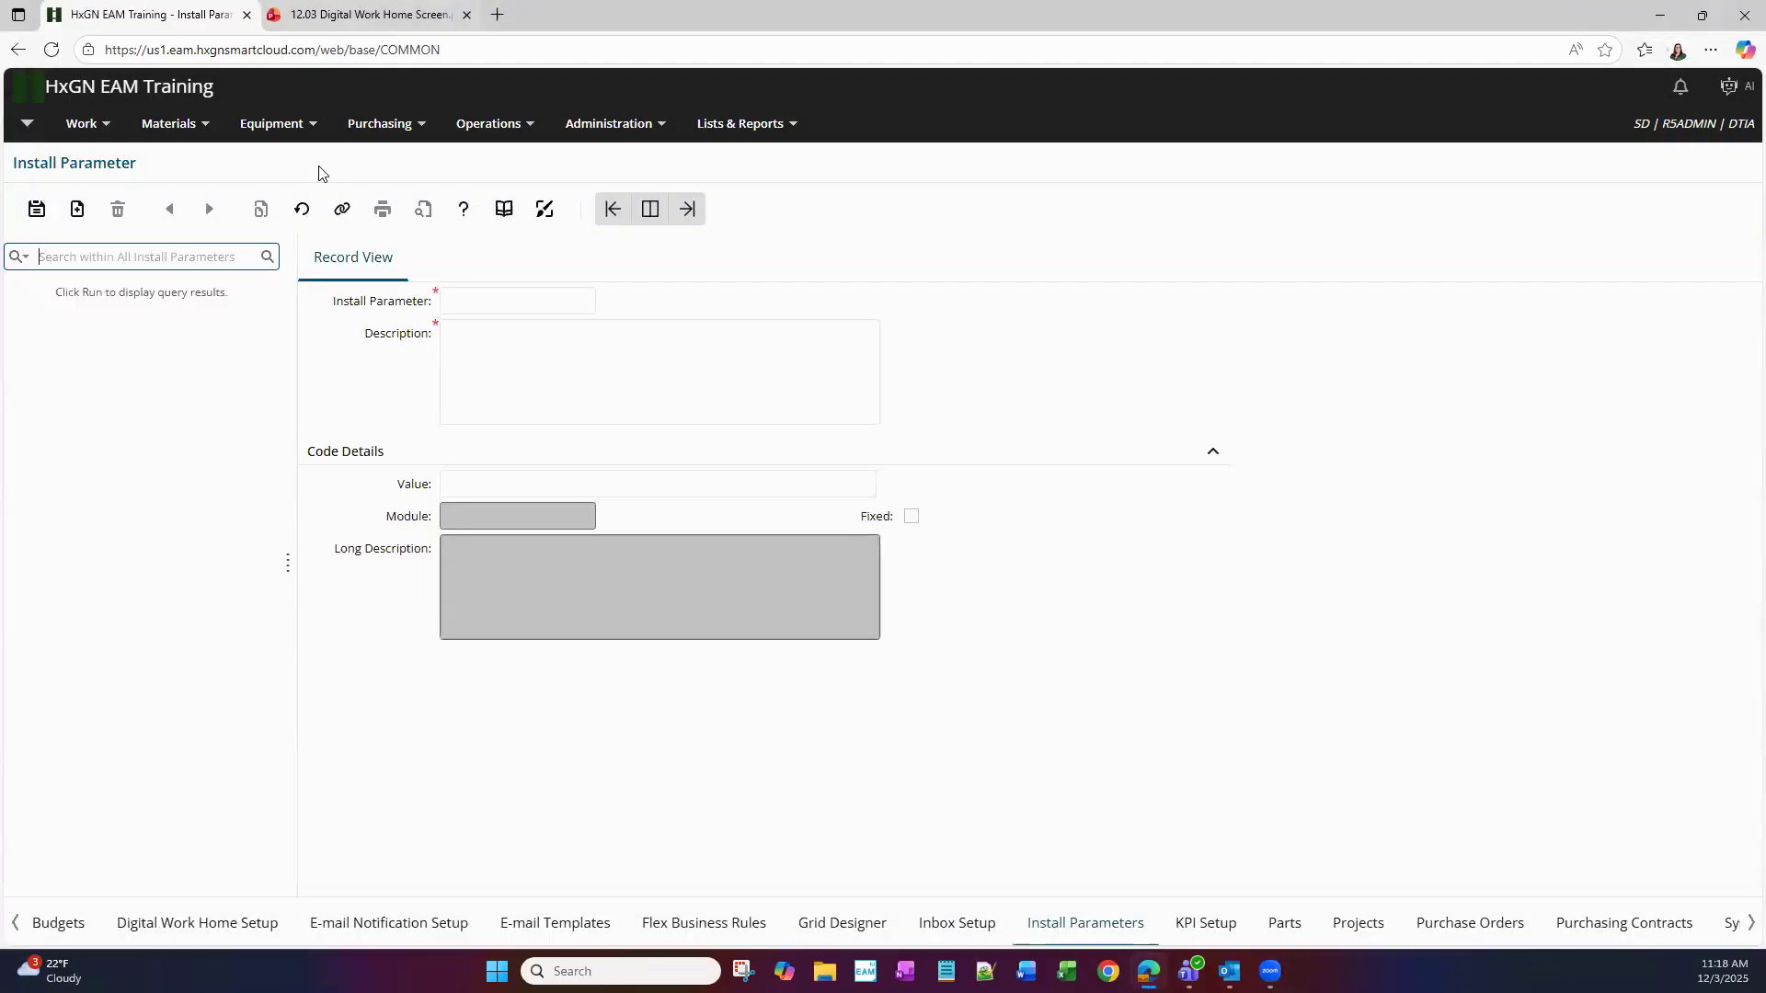
Back in PowerPoint, start the slide show from the final 'THANK YOU!' slide (5 of 5)
{"action": "left_click", "coordinate": [368, 15]}
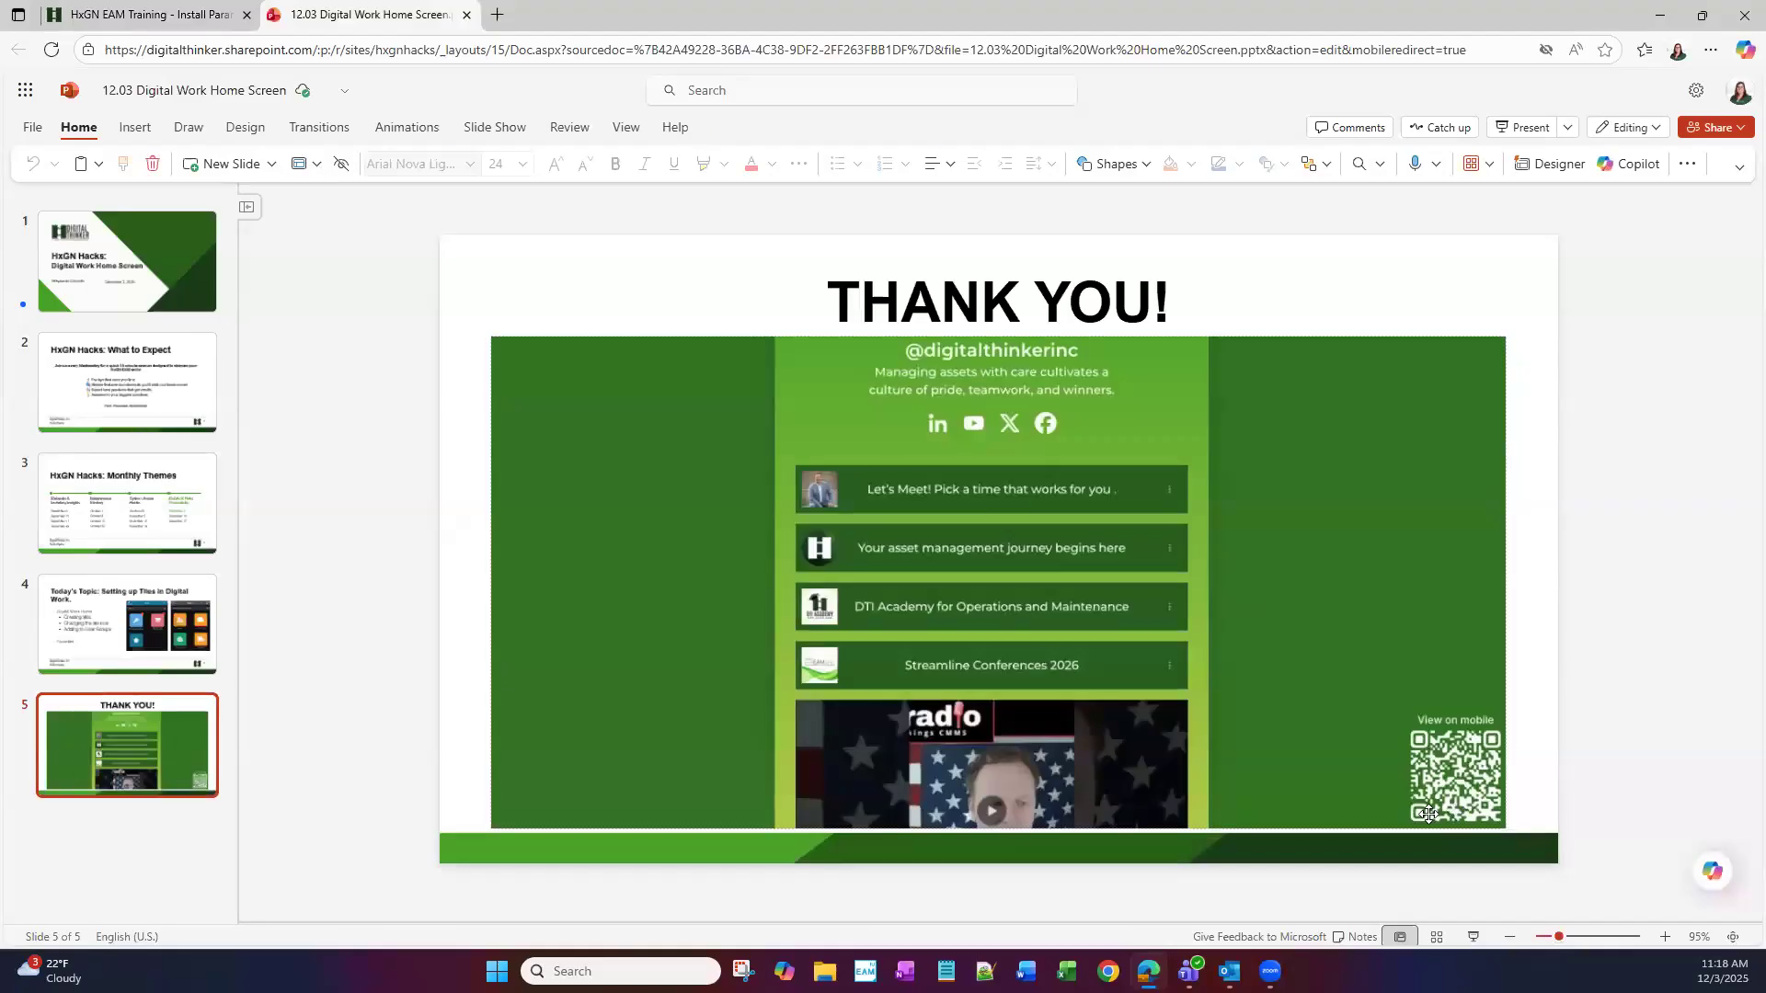
{"action": "left_click", "coordinate": [1457, 809]}
{"action": "left_click", "coordinate": [1471, 937]}
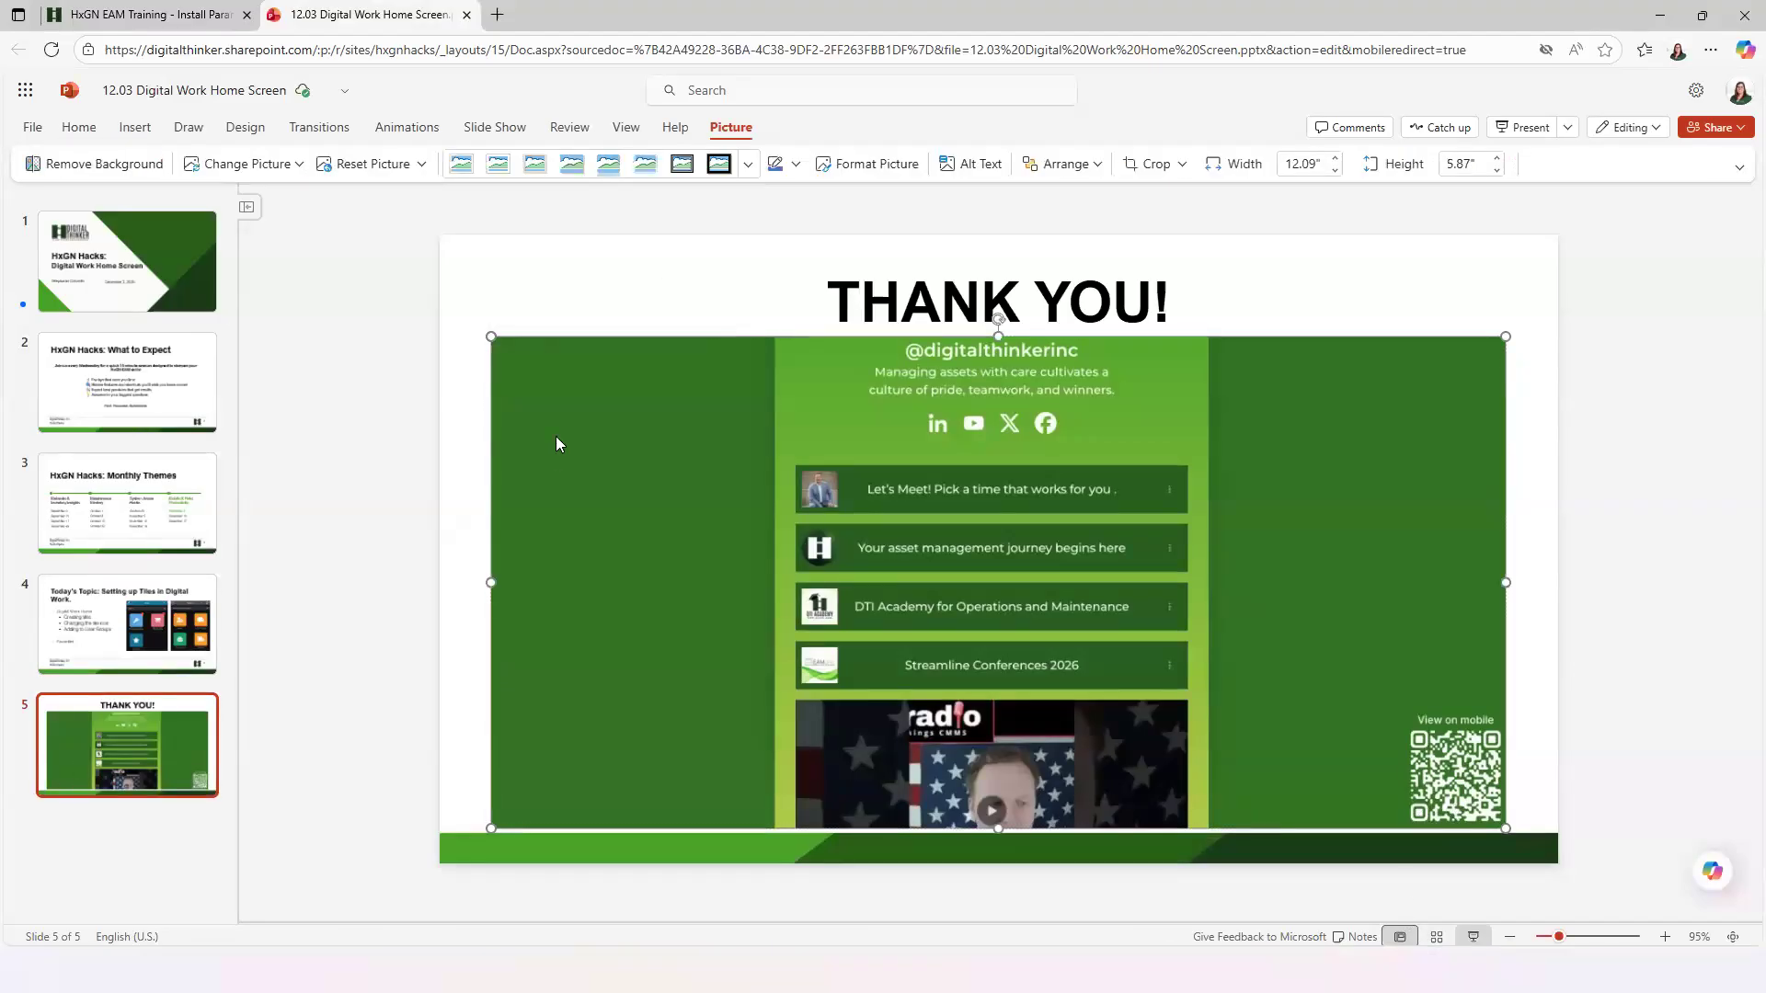